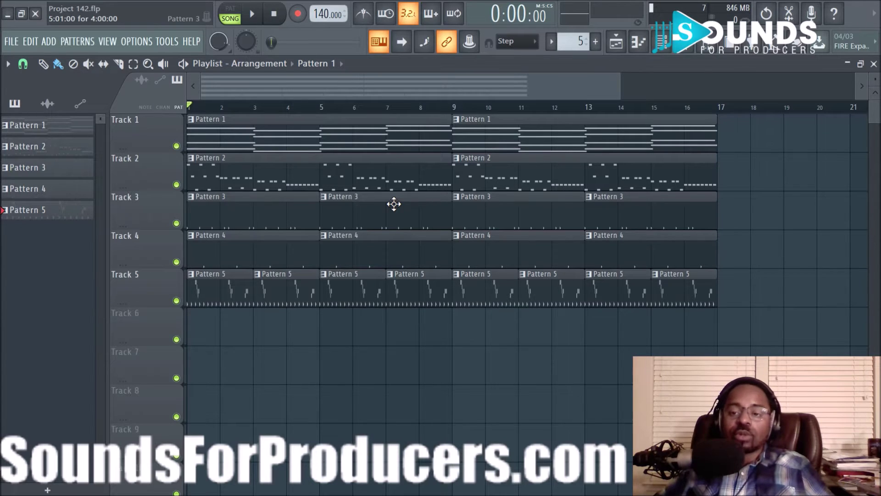
# Show the browser and collapse the Extreme Risers, FX & Transitions, Producers Choice and My FL Studio Sounds folders.
pyautogui.click(695, 42)
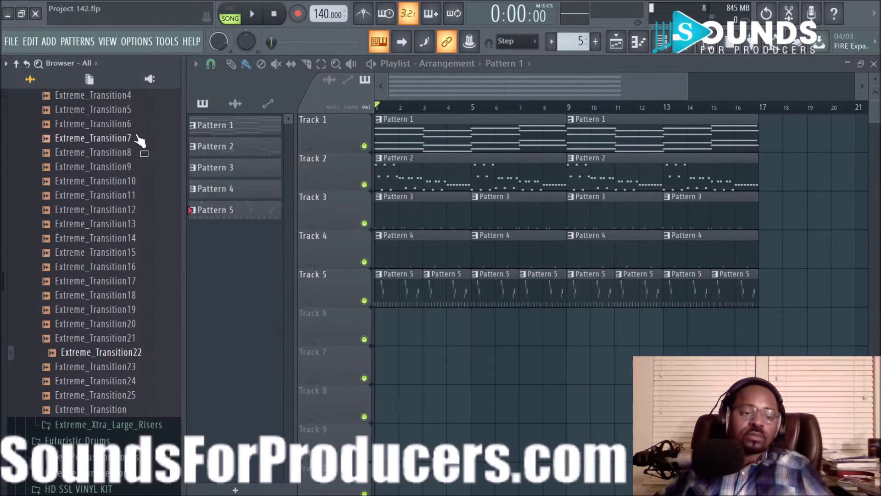
pyautogui.scroll(5, 108, 142)
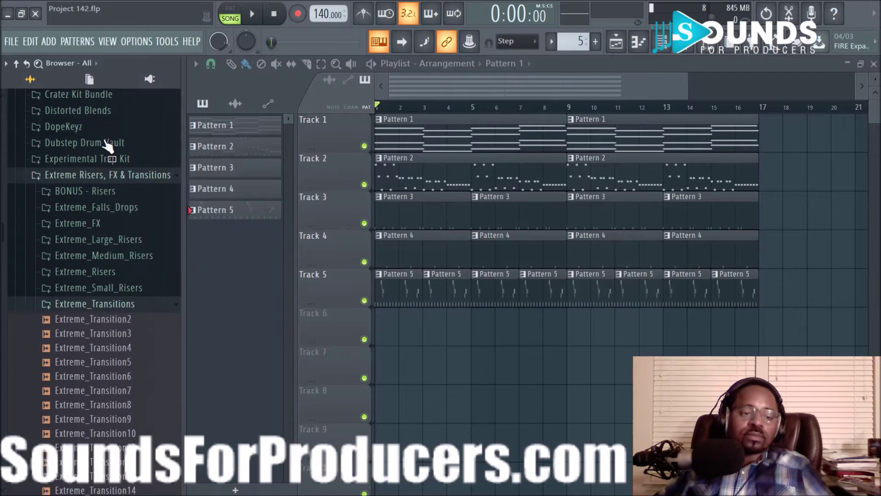
pyautogui.click(97, 181)
pyautogui.scroll(-10, 96, 197)
pyautogui.scroll(8, 96, 200)
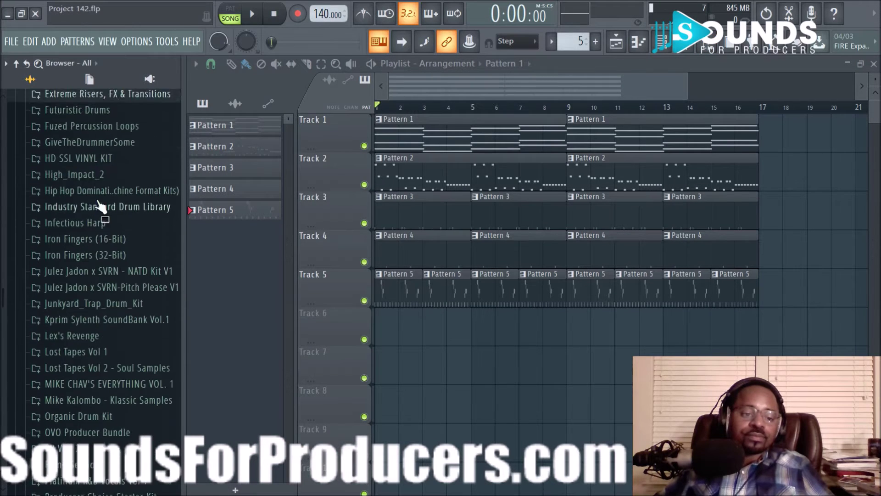
pyautogui.scroll(7, 97, 206)
pyautogui.click(62, 169)
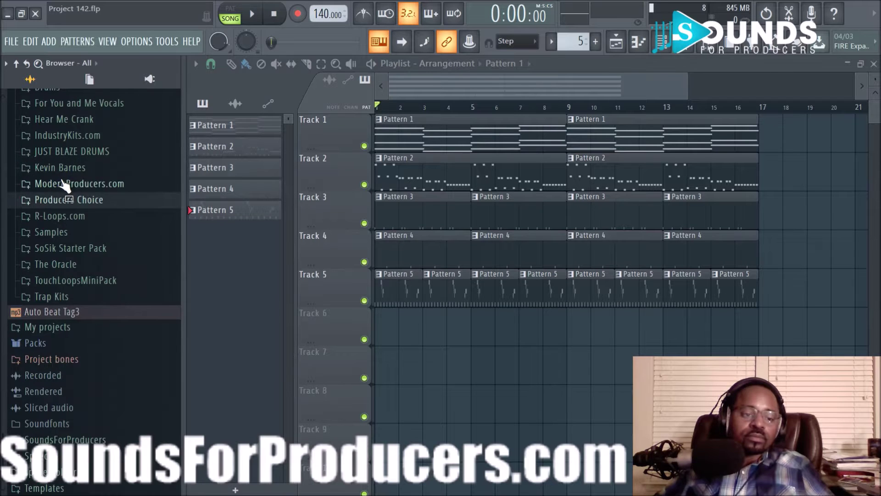
pyautogui.scroll(5, 63, 184)
pyautogui.click(67, 193)
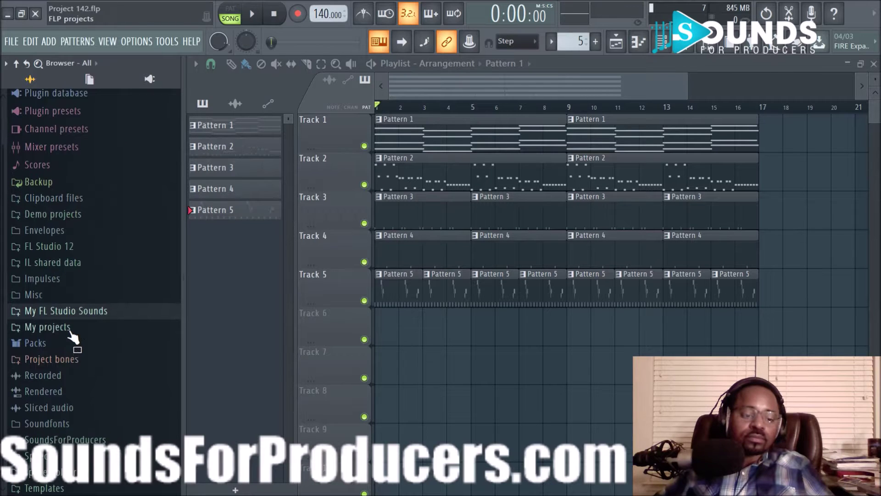
# Expand the SoundsForProducers folder to look over its sample packs, and hide the browser.
pyautogui.scroll(-1, 295, 331)
pyautogui.scroll(-4, 69, 342)
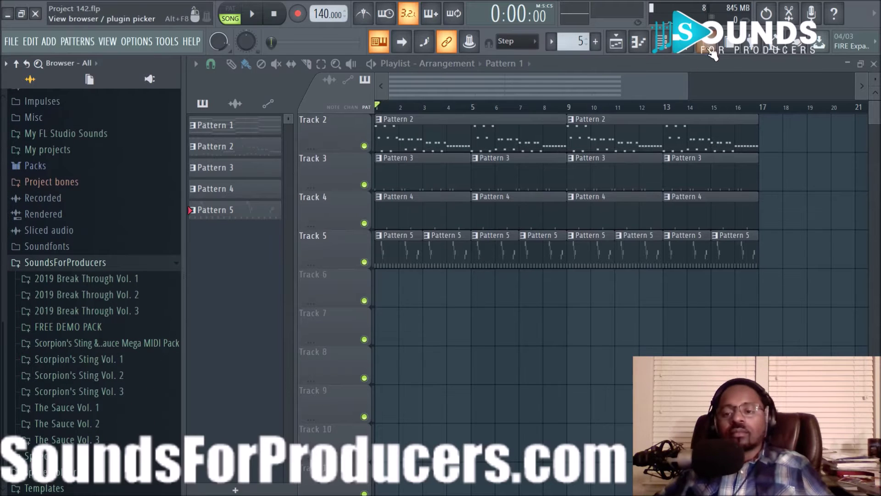
pyautogui.click(713, 53)
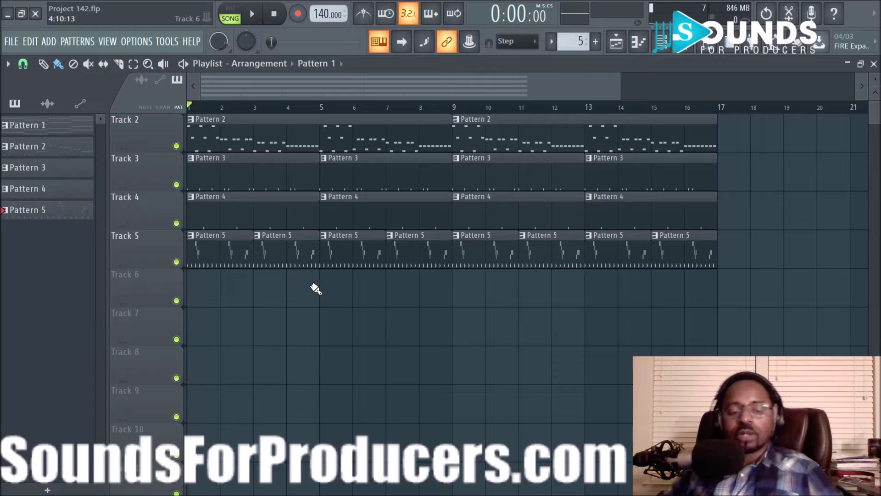
# Solo Track 2 in the playlist and bring up the channel rack and the browser.
pyautogui.rightClick(176, 146)
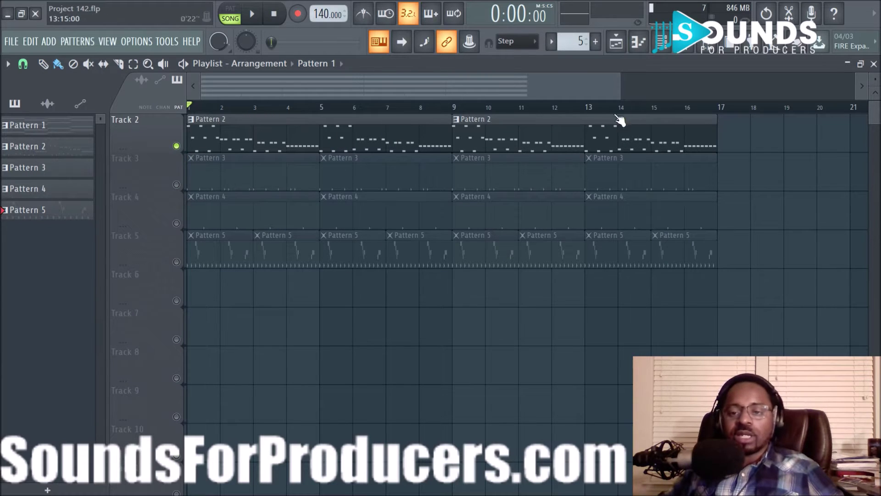
pyautogui.click(663, 42)
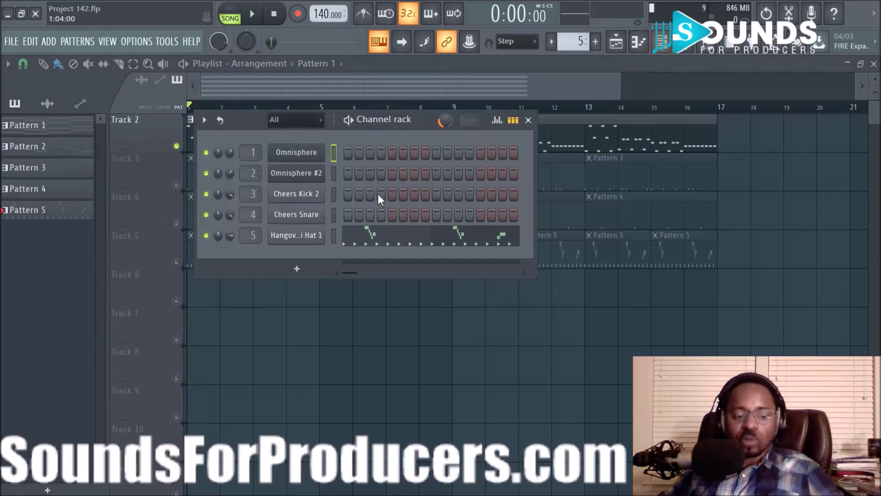
pyautogui.click(693, 43)
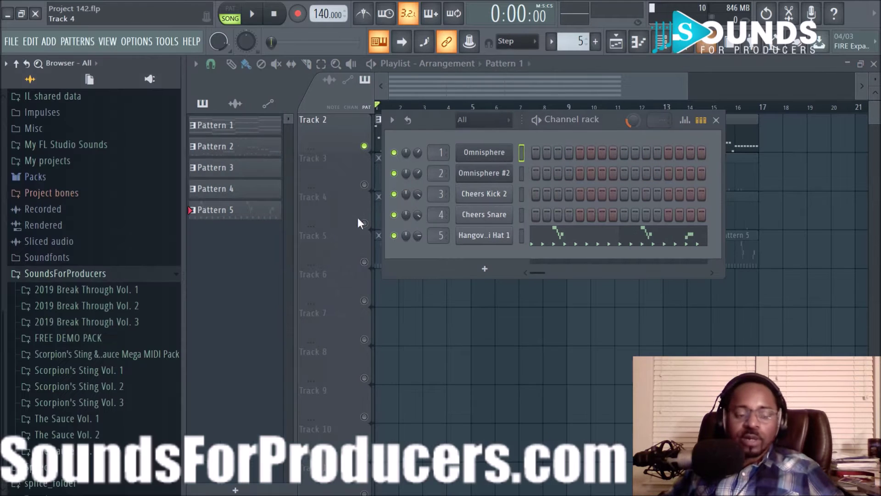
# Look through the Scorpion's Sting Vol. 2 and Vol. 1 folders, including the Vol. 2 pad MIDI files, and close the channel rack.
pyautogui.click(95, 388)
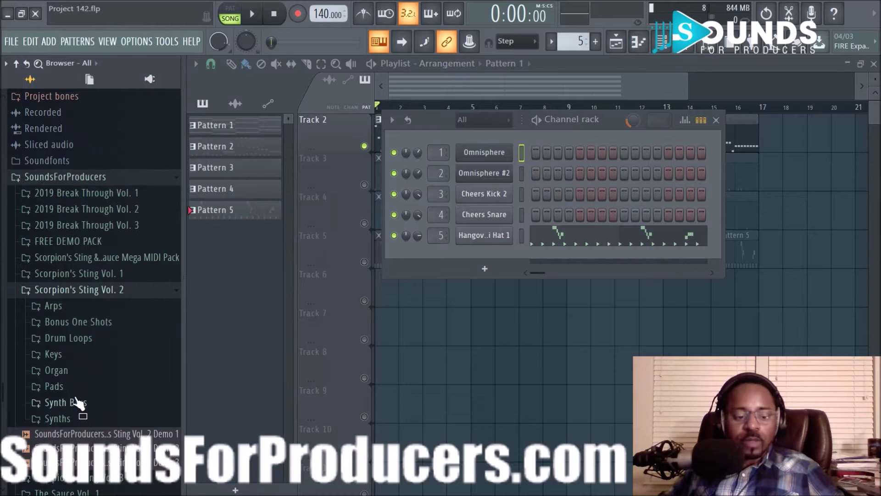
pyautogui.click(73, 387)
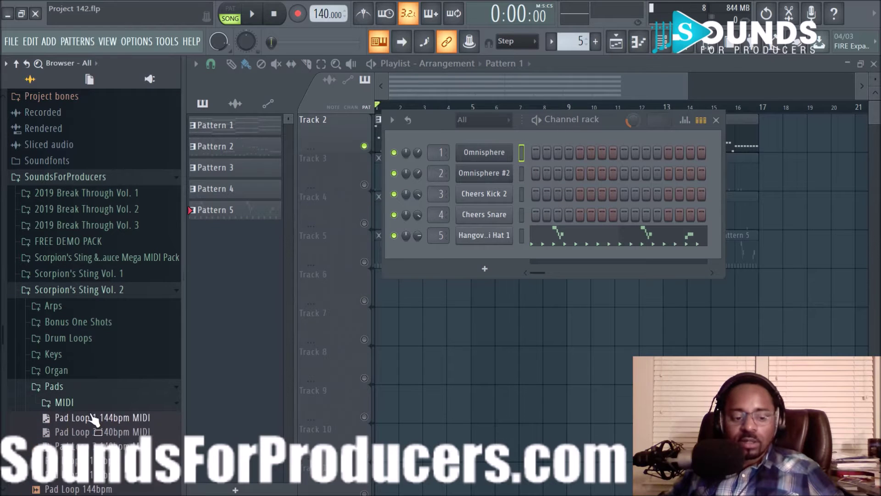
pyautogui.click(88, 383)
pyautogui.click(103, 274)
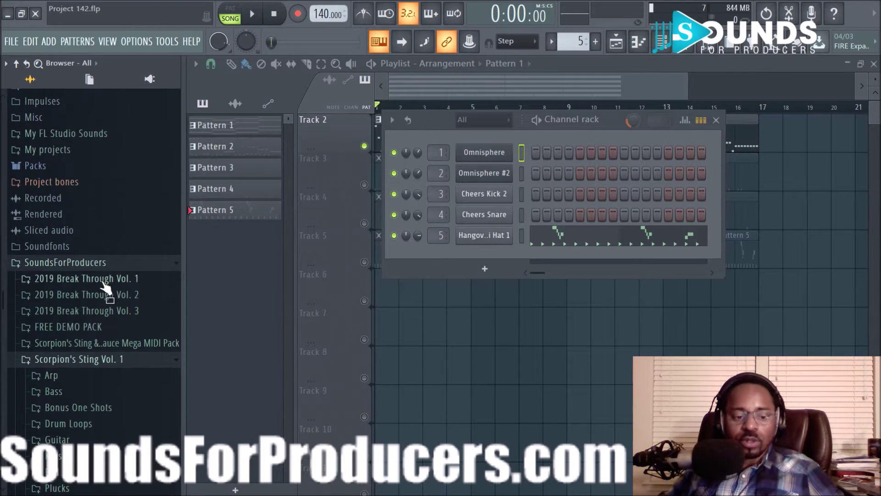
pyautogui.press('F6')
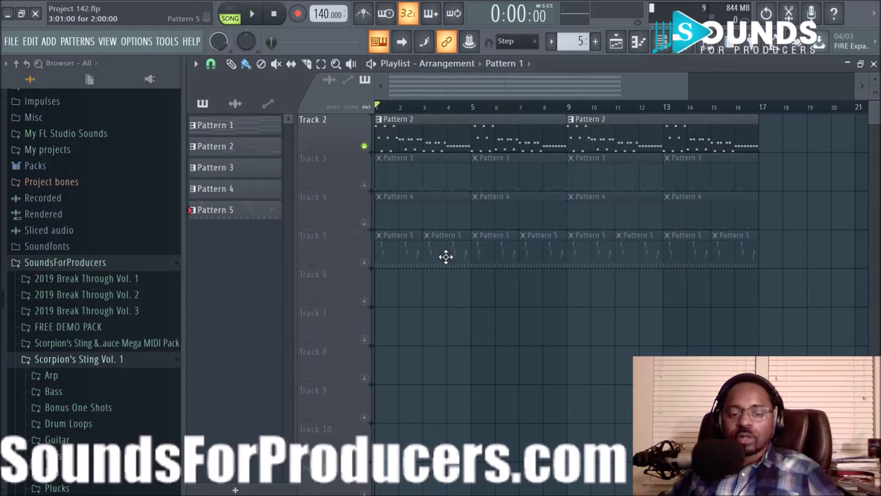
# Select Pattern 2 and play the soloed Track 2 briefly.
pyautogui.click(400, 142)
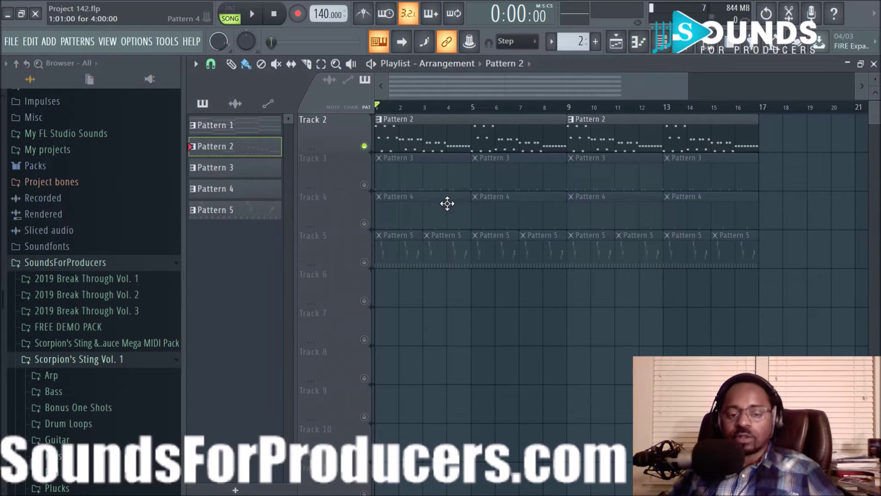
pyautogui.press('space')
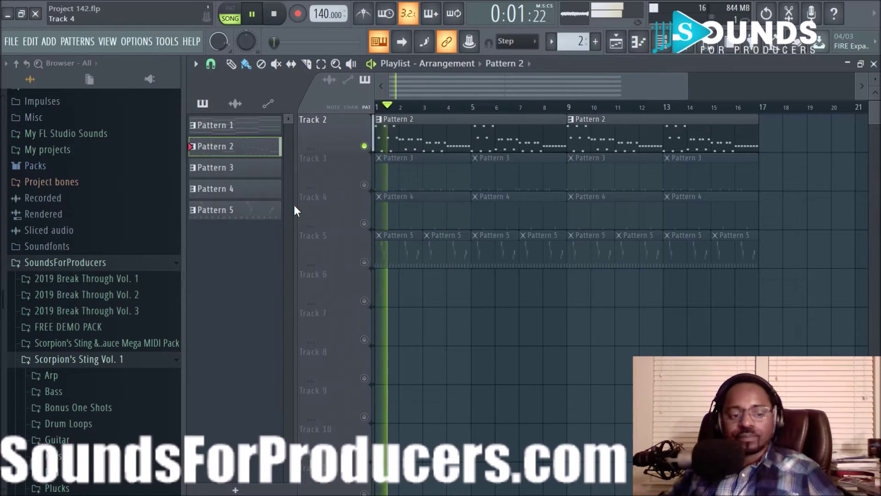
pyautogui.scroll(1, 376, 218)
pyautogui.press('space')
# Mute Track 2, unmute Track 1 and listen to Pattern 1 alone, with the browser hidden.
pyautogui.click(364, 185)
pyautogui.click(364, 146)
pyautogui.press('space')
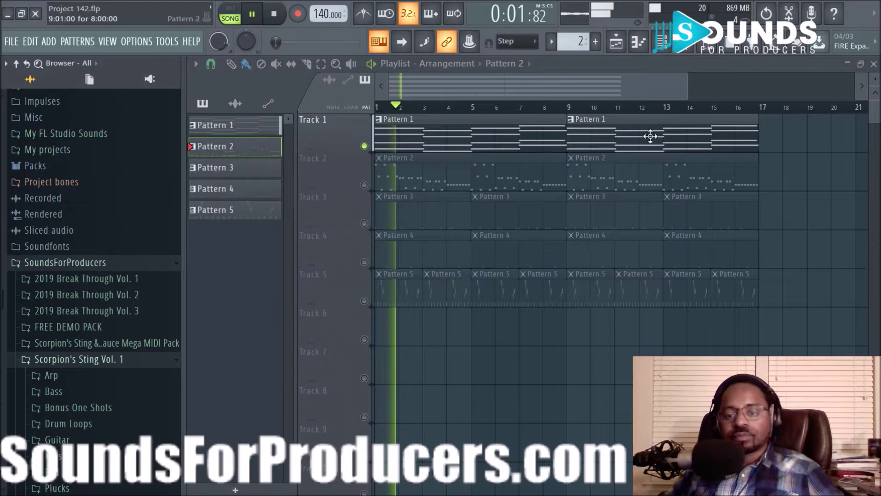
pyautogui.click(695, 55)
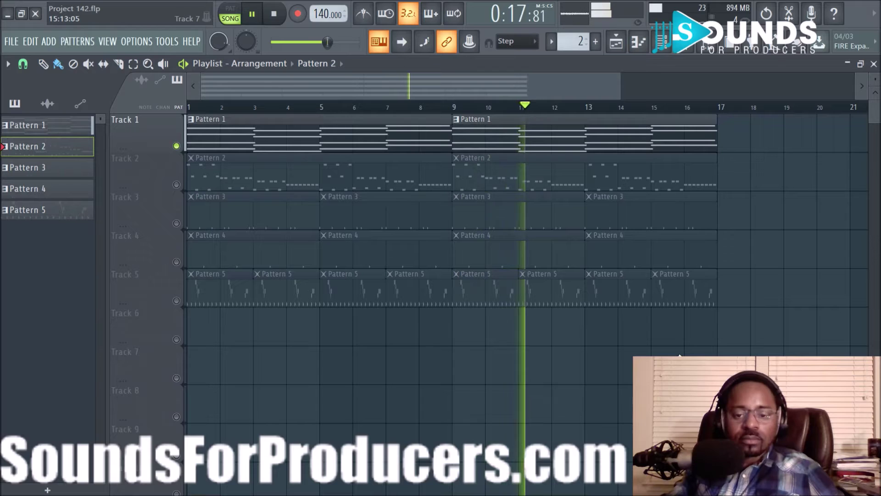
pyautogui.press('space')
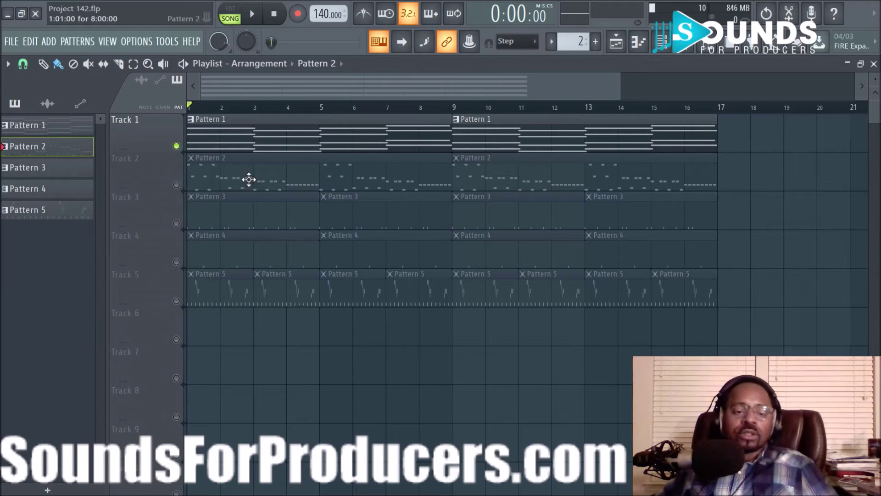
# Switch the audible track from Track 1 to Track 2 and examine Pattern 2's notes in the piano roll.
pyautogui.click(179, 146)
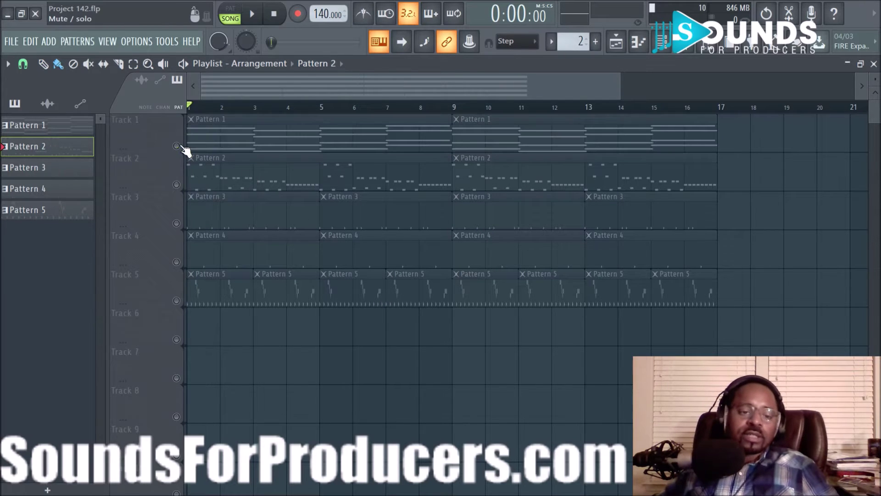
pyautogui.click(178, 185)
pyautogui.doubleClick(228, 181)
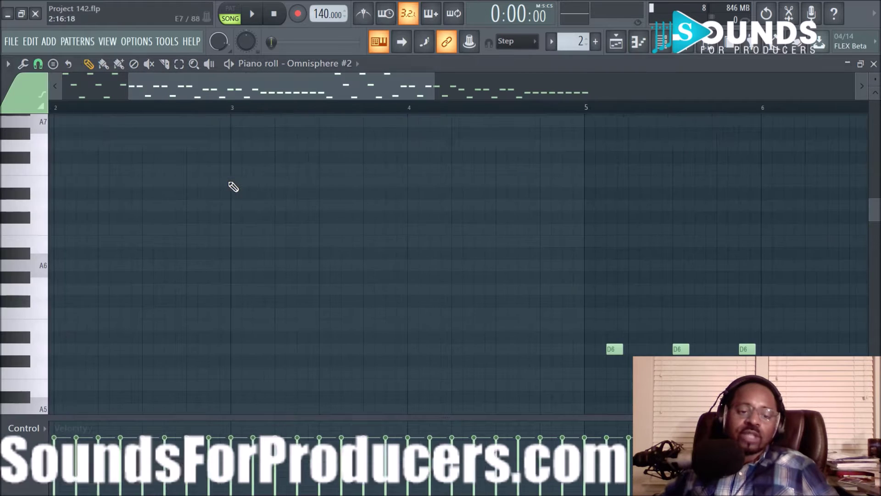
pyautogui.scroll(-7, 376, 279)
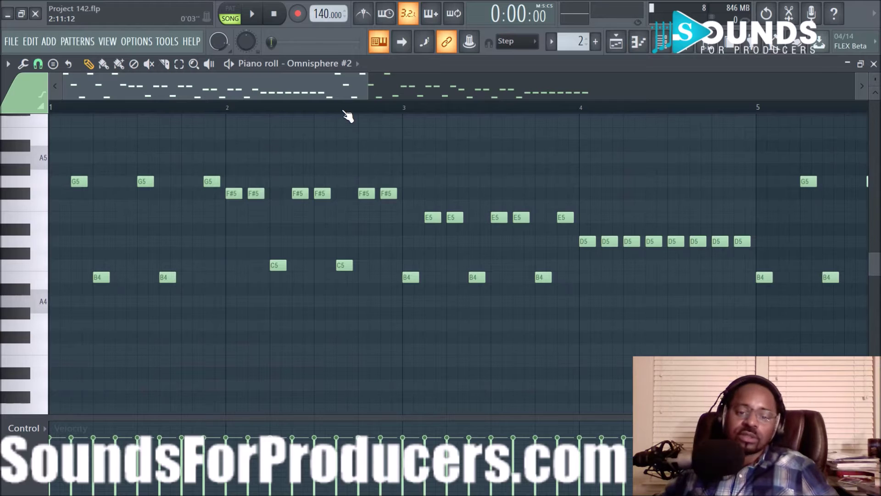
pyautogui.moveTo(346, 112); pyautogui.dragTo(364, 102)
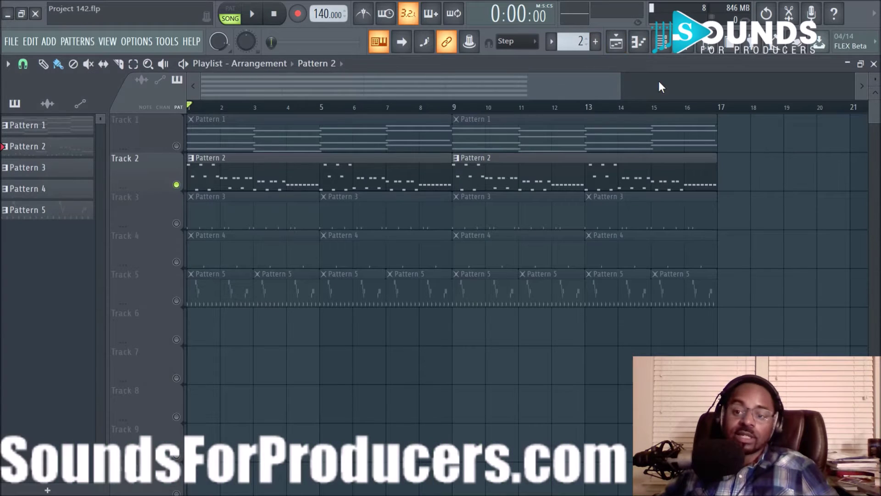
# Examine the effects loaded on the Plucks mixer track and return to the playlist.
pyautogui.click(682, 51)
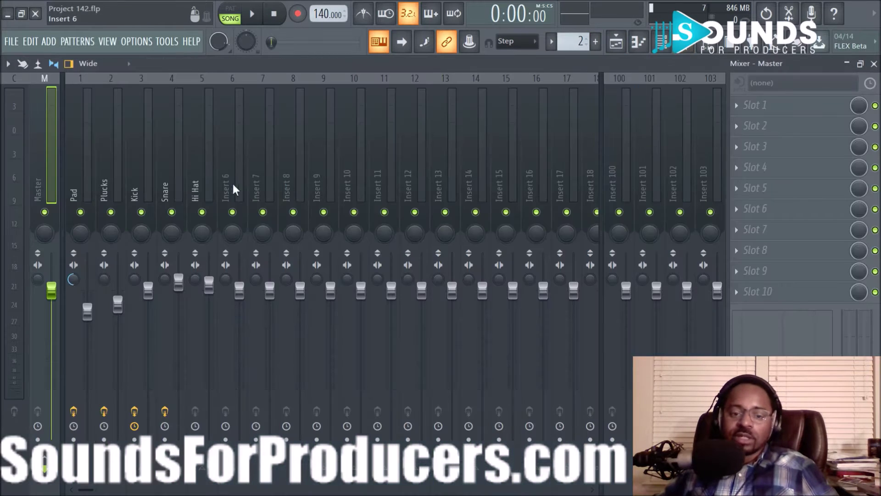
pyautogui.click(114, 176)
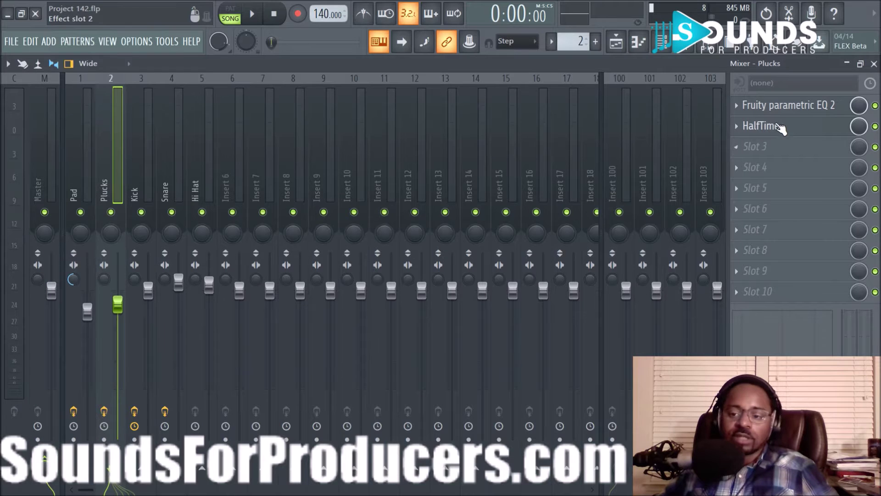
pyautogui.click(620, 47)
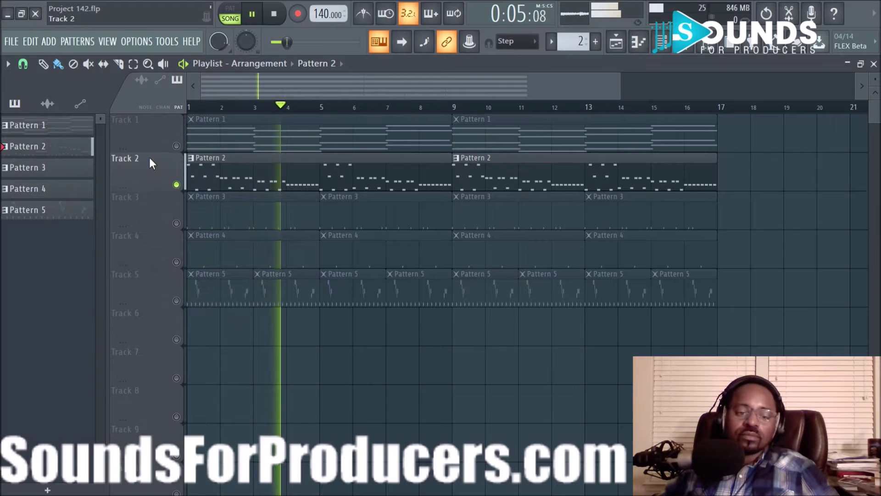
# Unmute Track 1 and play it from the start together with Track 2.
pyautogui.press('space')
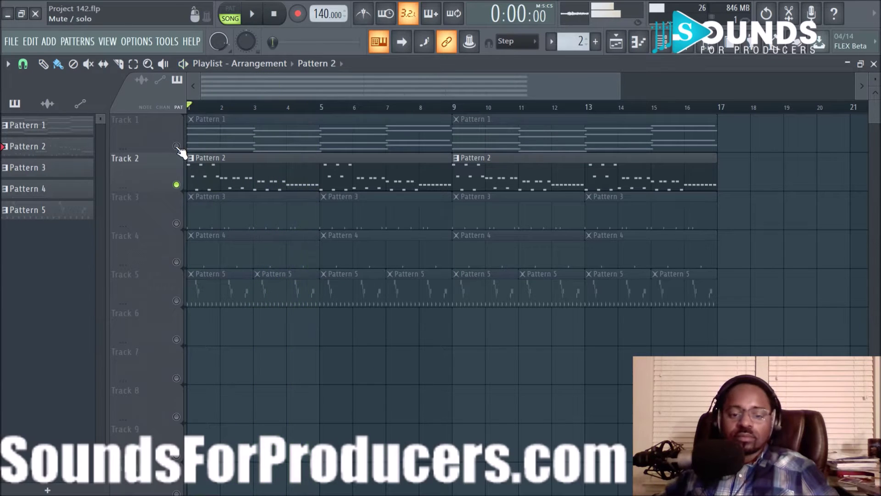
pyautogui.click(176, 146)
pyautogui.press('space')
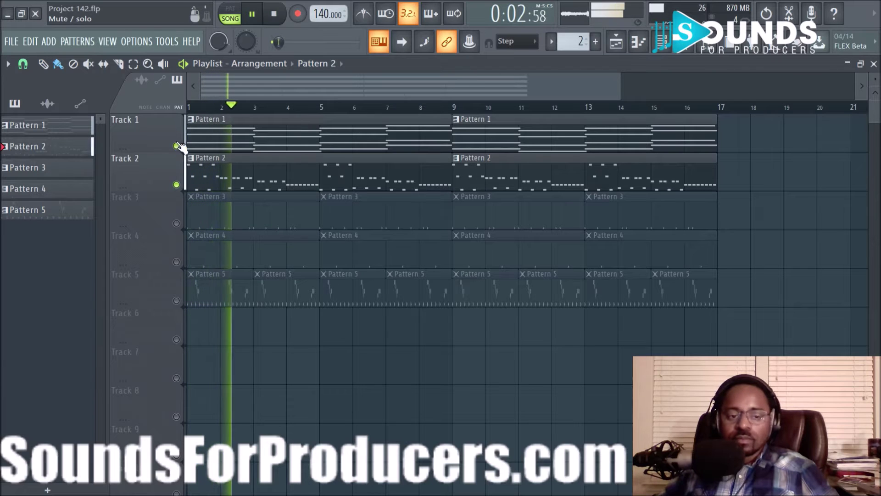
# Set the scale highlighting in Pattern 2's piano roll to G Major, return to the playlist and stop playback.
pyautogui.doubleClick(206, 180)
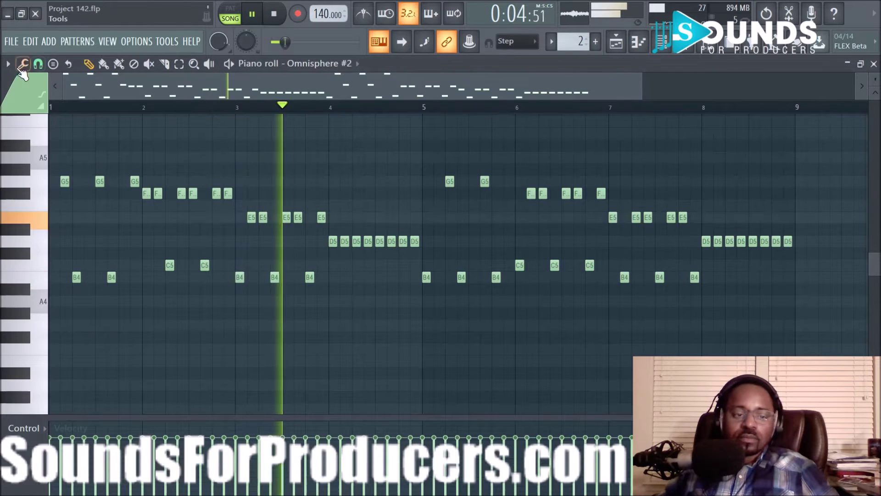
pyautogui.click(8, 65)
pyautogui.moveTo(27, 136)
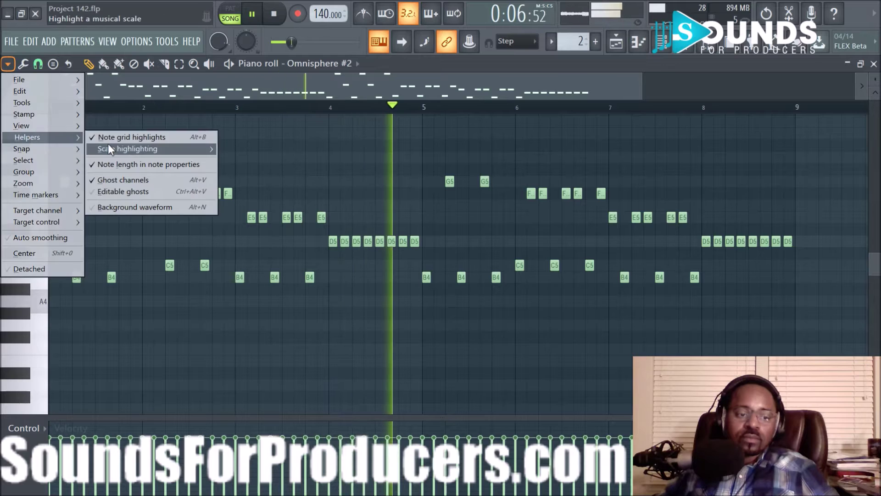
pyautogui.moveTo(113, 149)
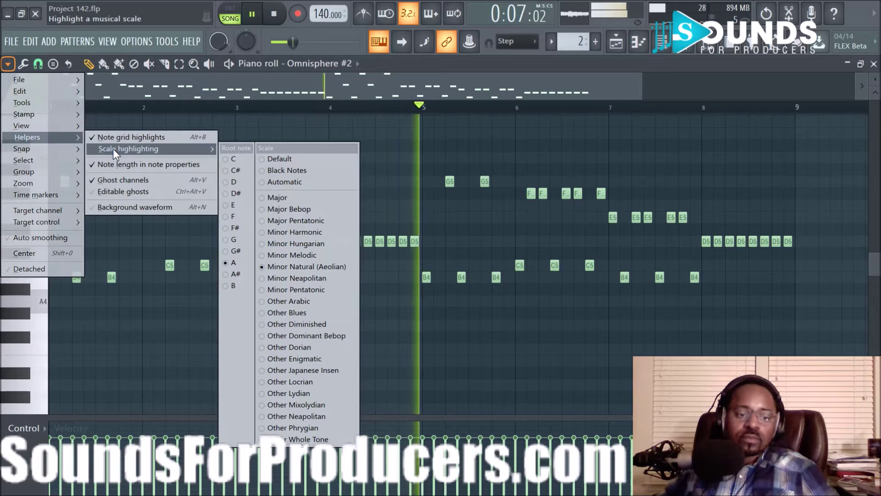
pyautogui.click(236, 239)
pyautogui.click(8, 64)
pyautogui.moveTo(23, 137)
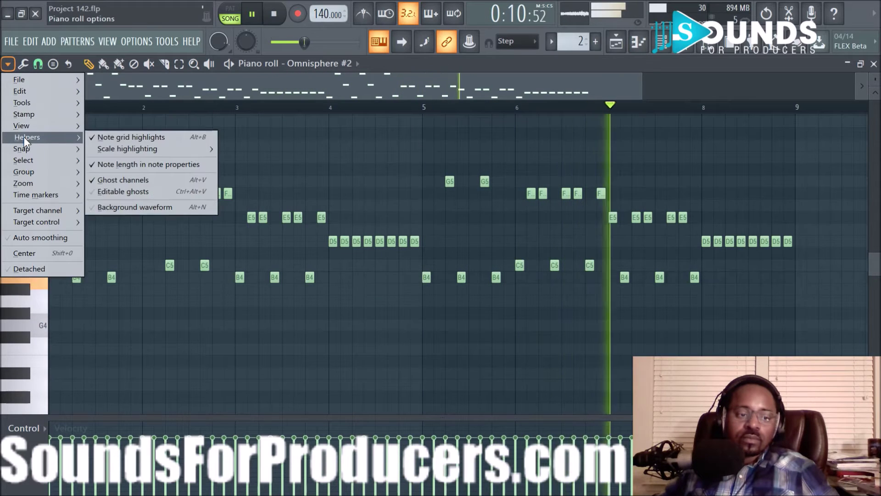
pyautogui.moveTo(188, 149)
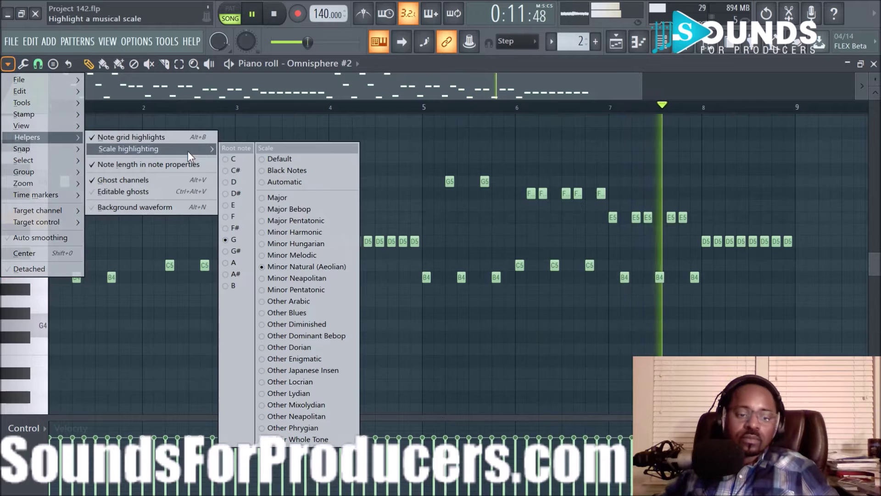
pyautogui.click(271, 198)
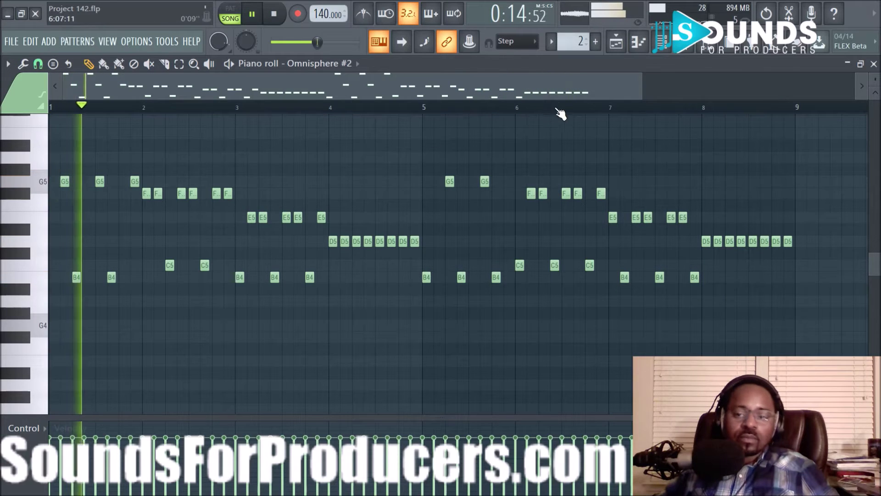
pyautogui.press('F5')
pyautogui.press('space')
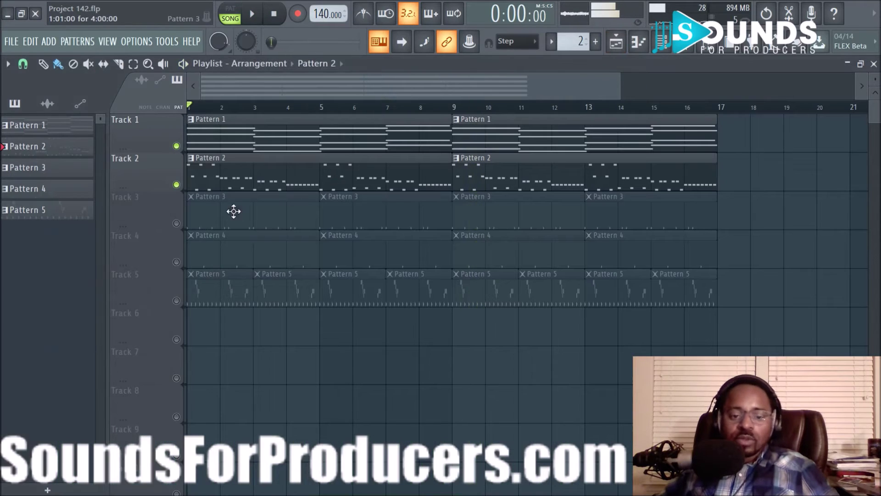
# Unmute Track 3, audition it with Tracks 1 and 2, and unmute Track 4.
pyautogui.click(177, 224)
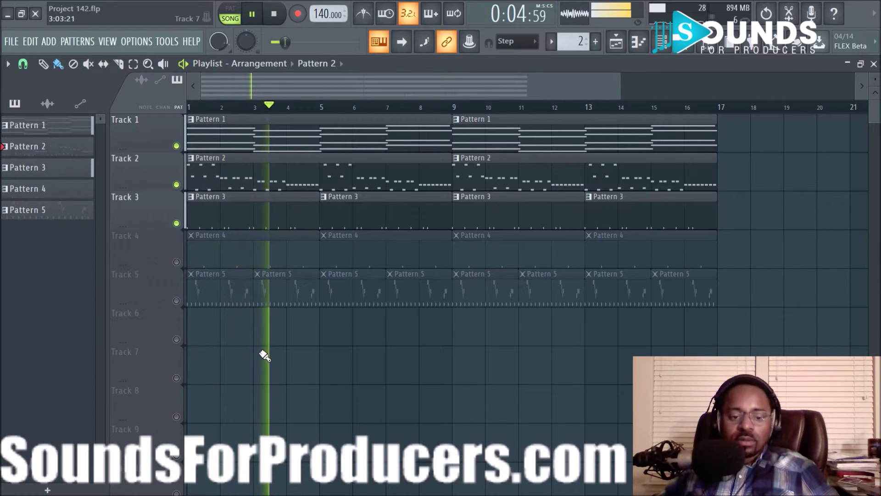
pyautogui.press('space')
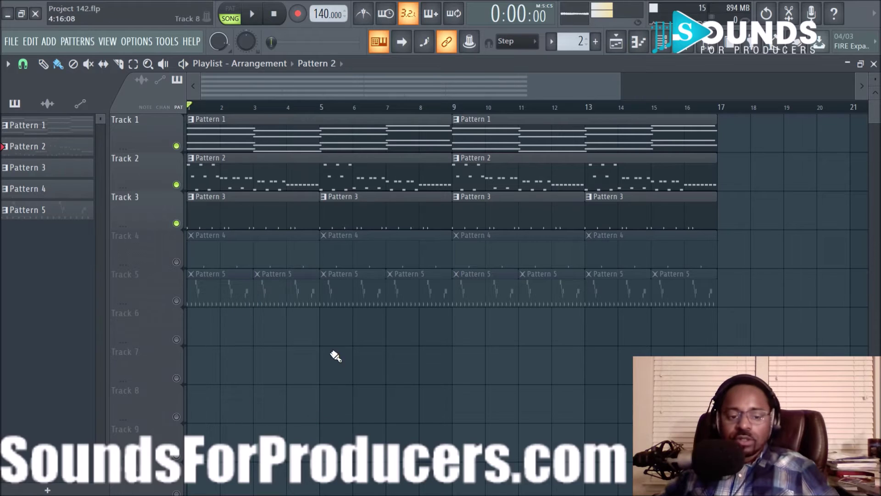
pyautogui.click(177, 262)
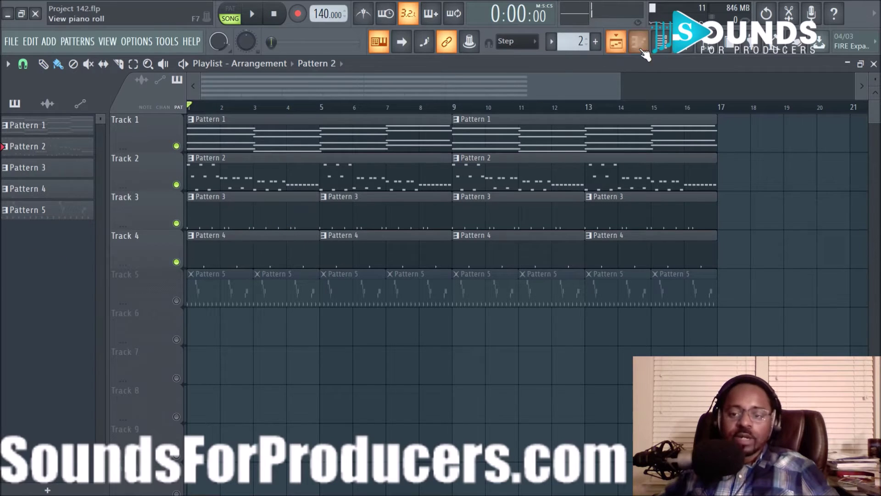
# Browse the Bonus One Shots subfolders of Scorpion's Sting Vol. 1 in the sample browser and collapse the pack folder.
pyautogui.click(721, 48)
pyautogui.click(62, 371)
pyautogui.click(65, 372)
pyautogui.click(65, 408)
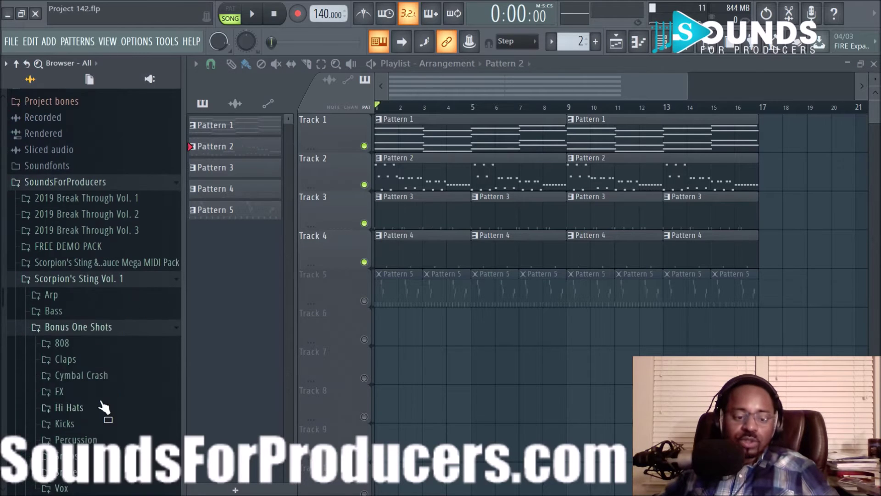
pyautogui.scroll(3, 80, 213)
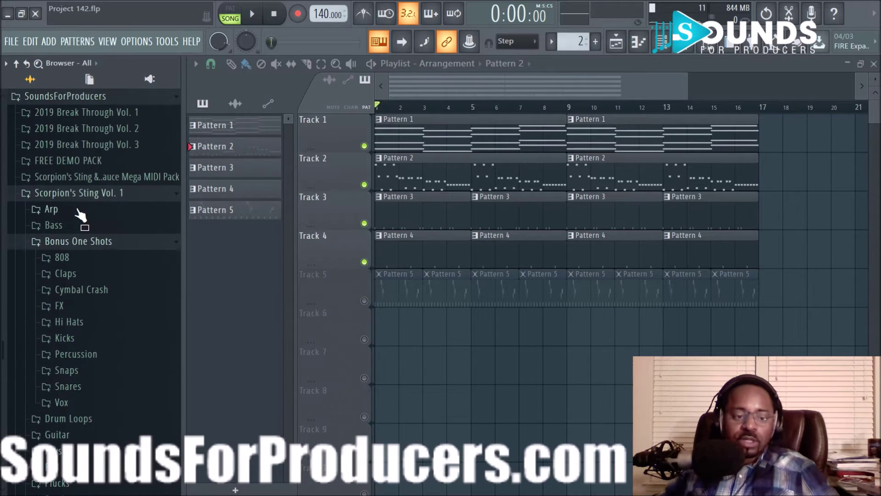
pyautogui.click(76, 193)
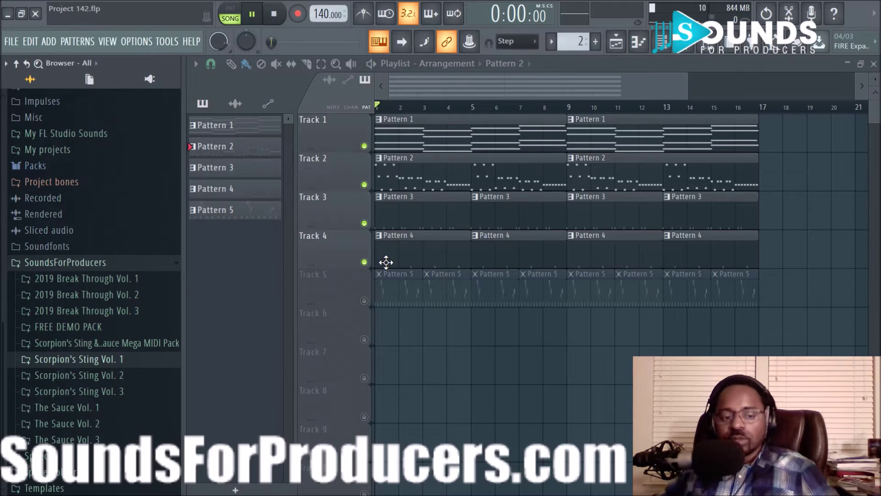
# Audition Tracks 1 to 4 with the sample browser hidden, and unmute Track 5.
pyautogui.press('space')
pyautogui.hotkey('alt', 'F8')
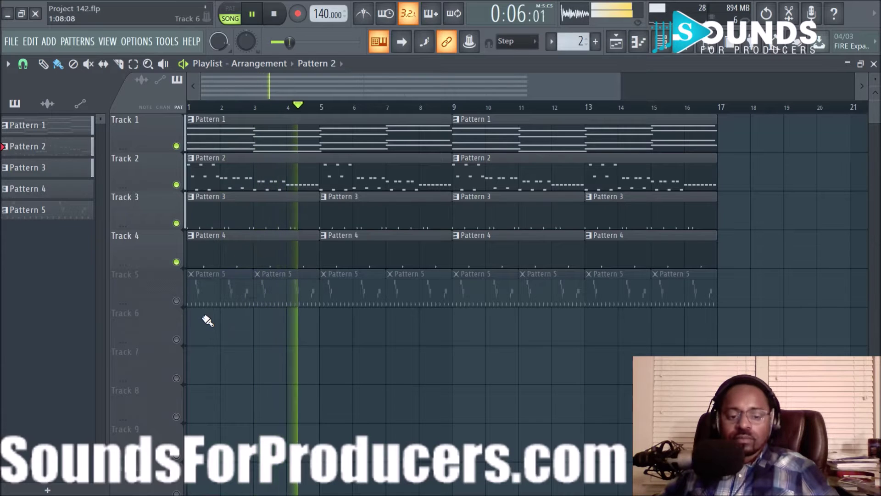
pyautogui.press('space')
pyautogui.click(176, 301)
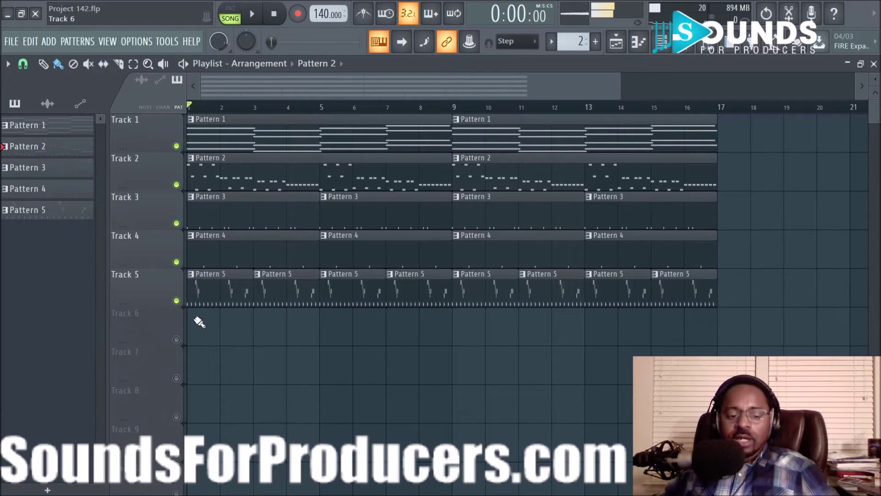
# Examine Pattern 5's Hangover Hi Hat 1 notes in the piano roll and play all five tracks in the playlist.
pyautogui.doubleClick(221, 295)
pyautogui.moveTo(315, 95); pyautogui.dragTo(110, 93)
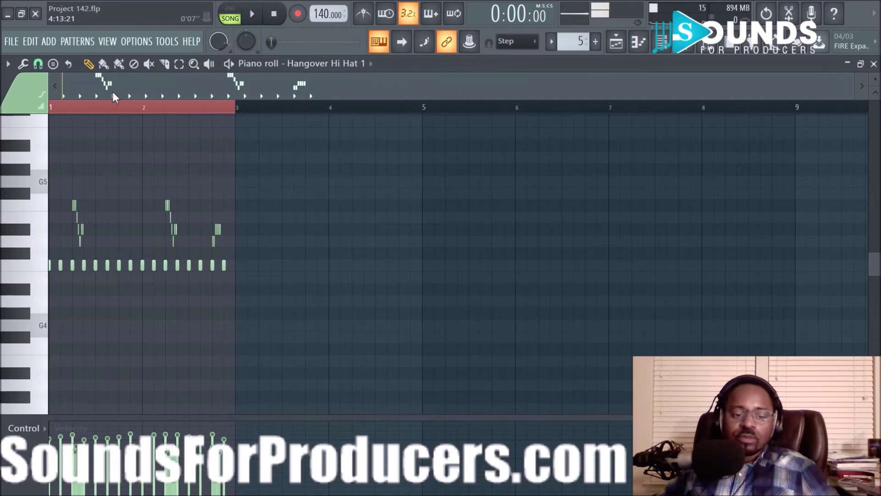
pyautogui.scroll(5, 154, 121)
pyautogui.keyDown('ctrl'); pyautogui.scroll(5, 157, 118); pyautogui.keyUp('ctrl')
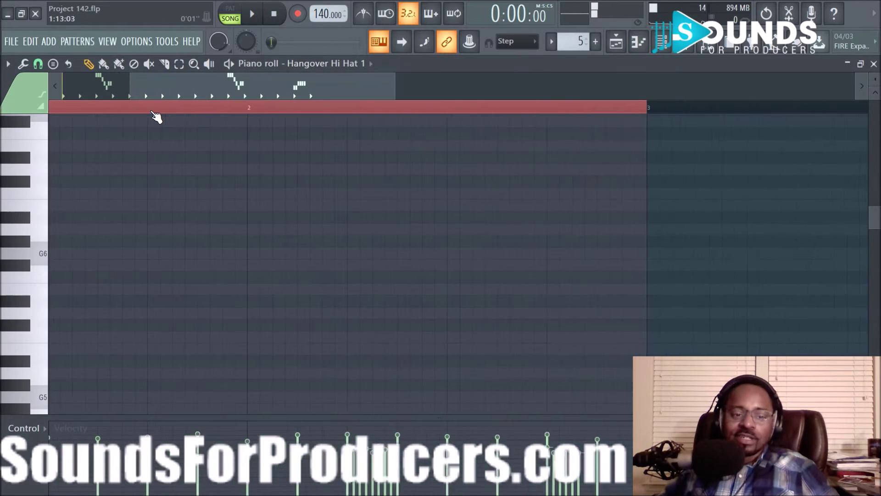
pyautogui.moveTo(105, 85); pyautogui.dragTo(81, 85)
pyautogui.scroll(-5, 295, 216)
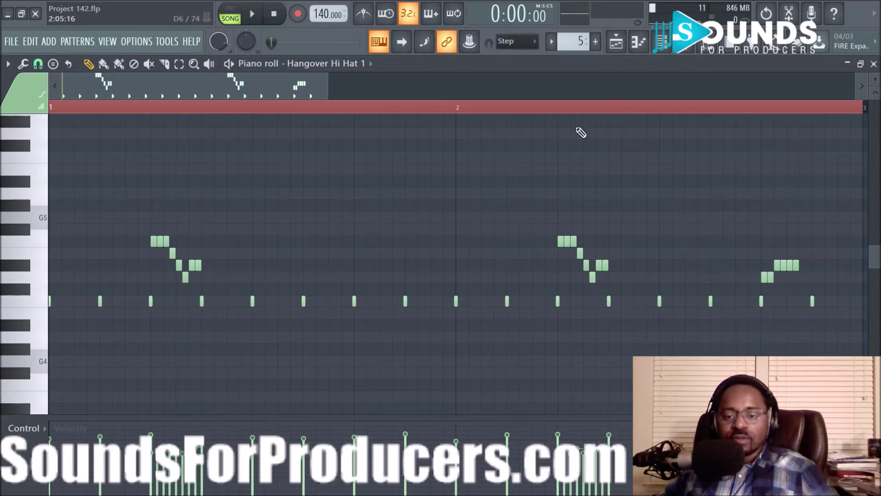
pyautogui.press('space')
pyautogui.click(616, 42)
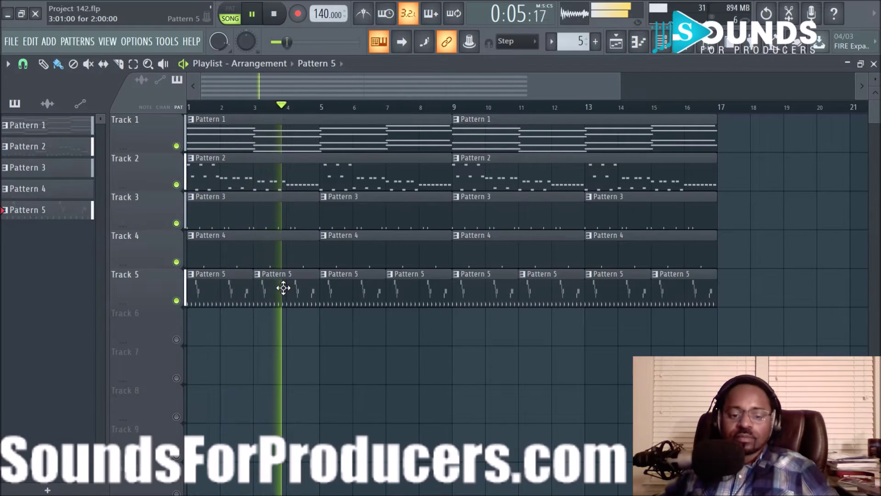
# Make the Track 3 clip at bar 5 unique and add three Cheers Kick 2 notes near the end of its fourth bar.
pyautogui.click(329, 200)
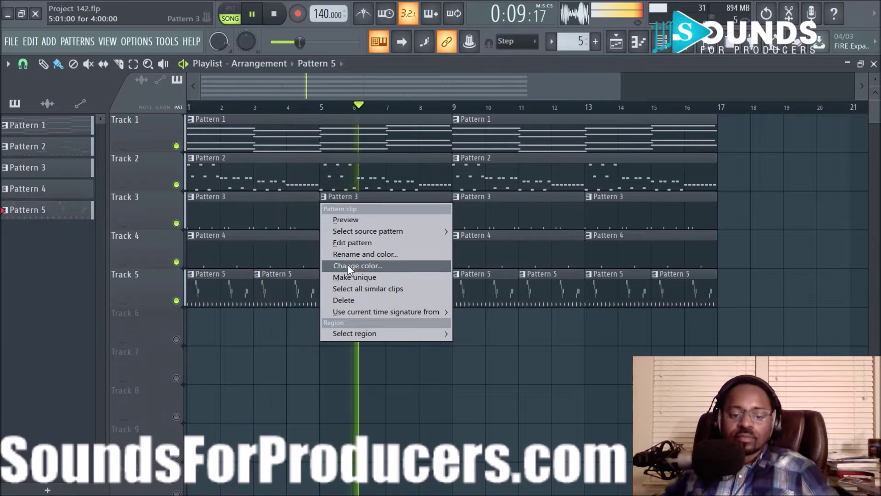
pyautogui.click(349, 277)
pyautogui.doubleClick(403, 217)
pyautogui.click(419, 197)
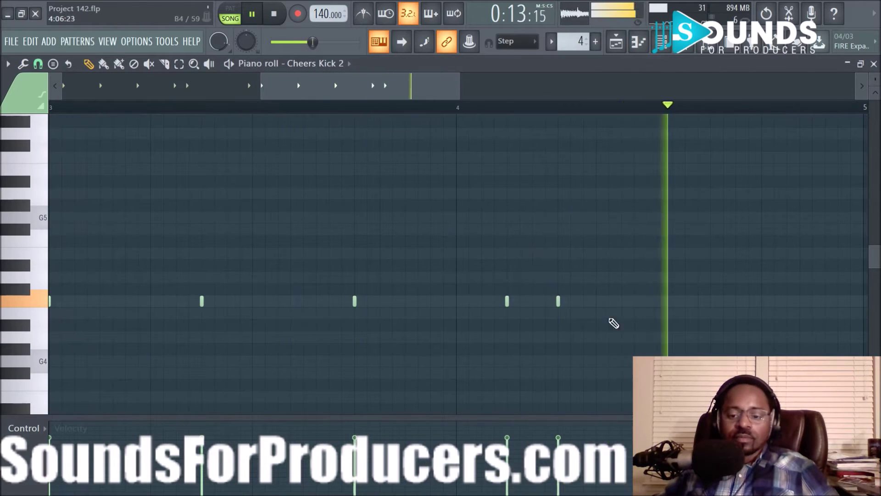
pyautogui.press('space')
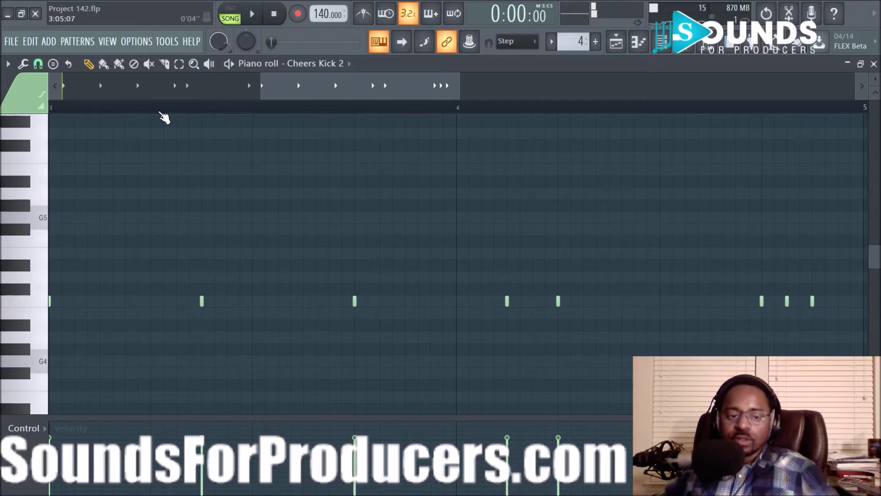
pyautogui.press('space')
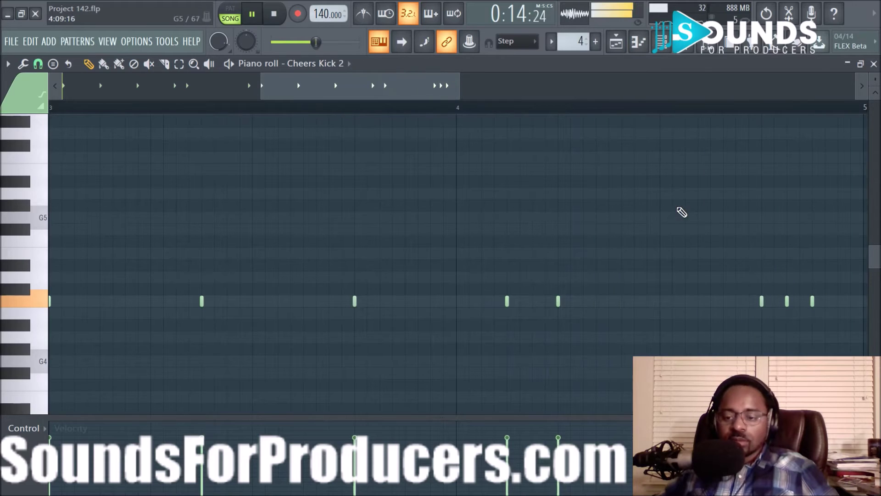
pyautogui.click(616, 41)
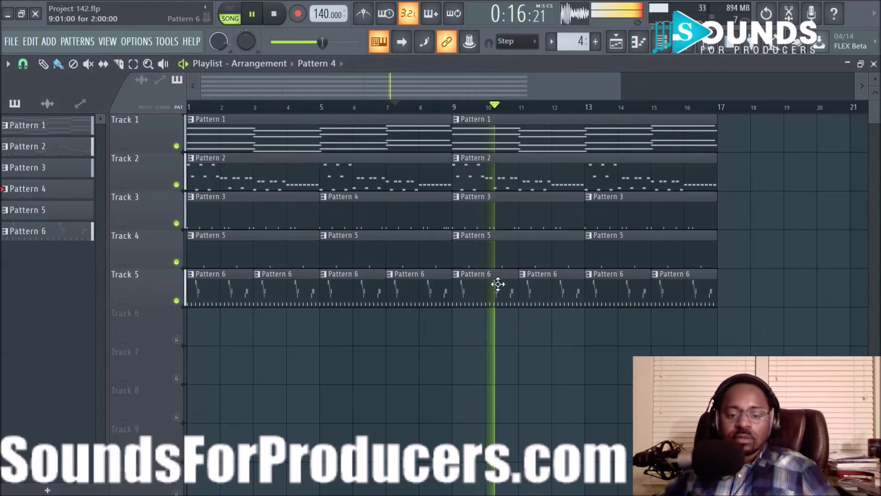
# Make the Track 3 clip at bar 13 a unique pattern and stop playback.
pyautogui.rightClick(590, 202)
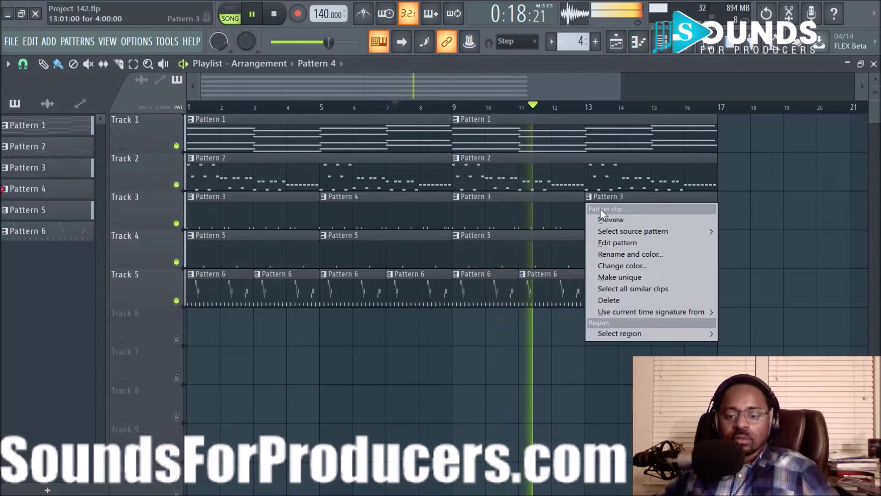
pyautogui.click(621, 277)
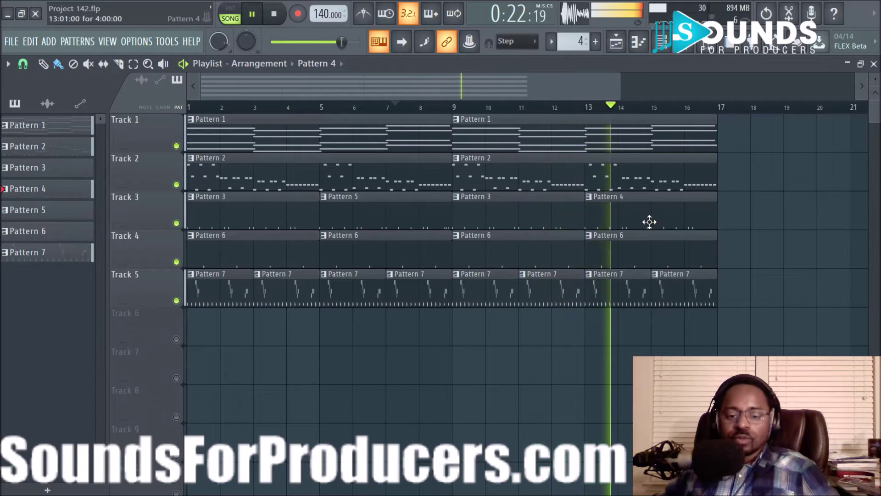
pyautogui.press('space')
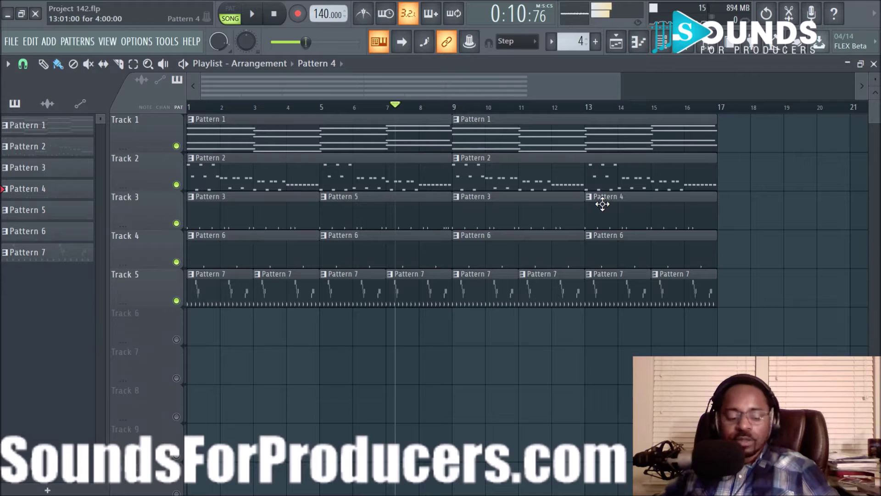
# Set the source pattern of the Track 3 clip at bar 13 to Pattern 5 and resume playback.
pyautogui.rightClick(593, 201)
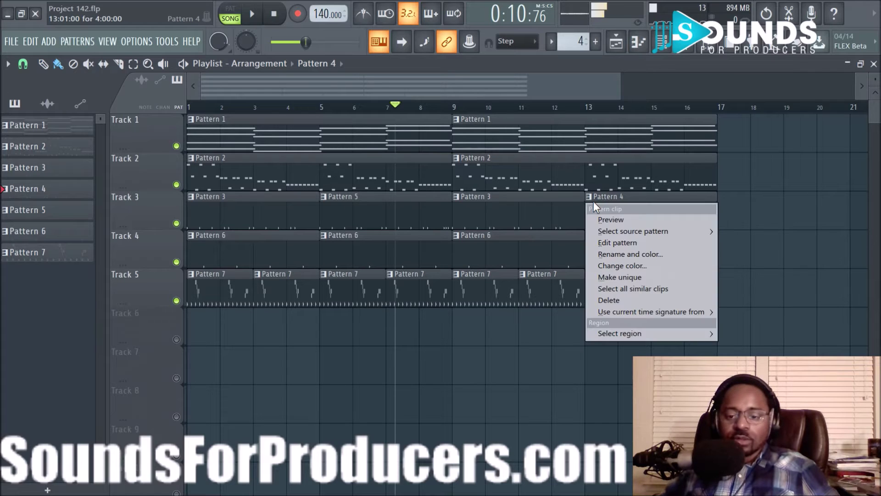
pyautogui.moveTo(608, 230)
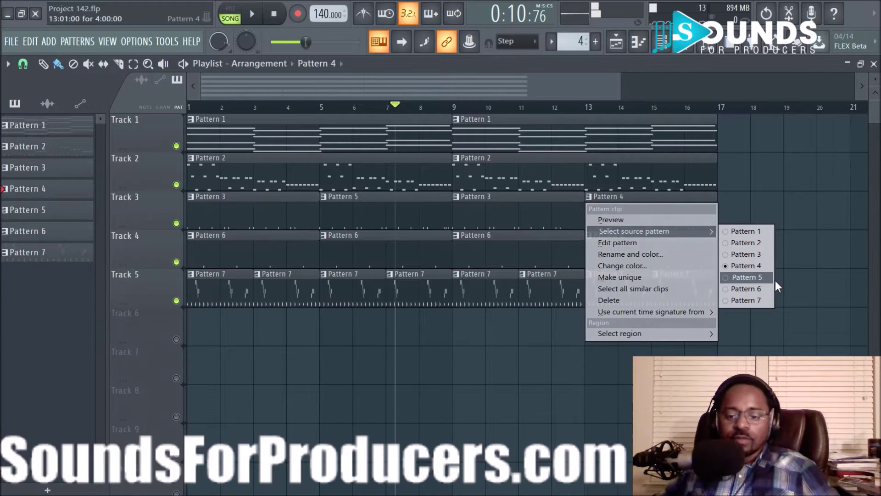
pyautogui.click(768, 275)
pyautogui.press('space')
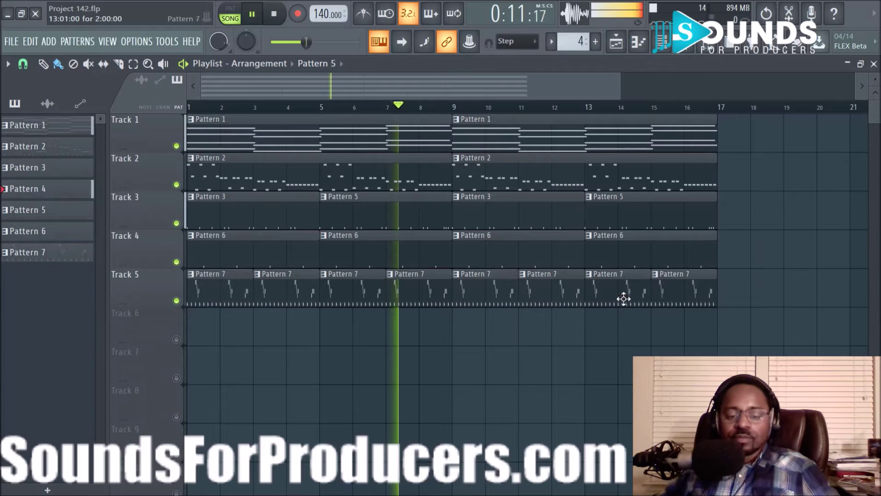
# Make the Track 5 hi-hat clip at bar 3 unique and open its notes in the piano roll.
pyautogui.click(284, 283)
pyautogui.rightClick(261, 284)
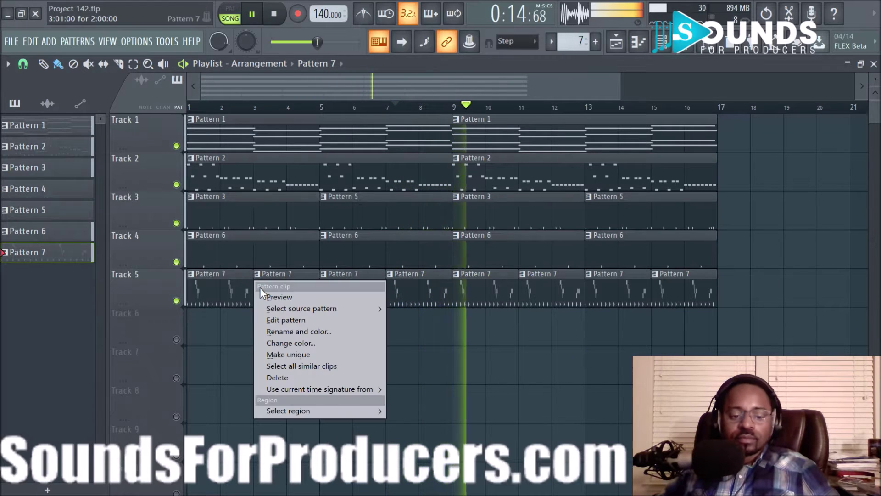
pyautogui.click(278, 353)
pyautogui.doubleClick(303, 294)
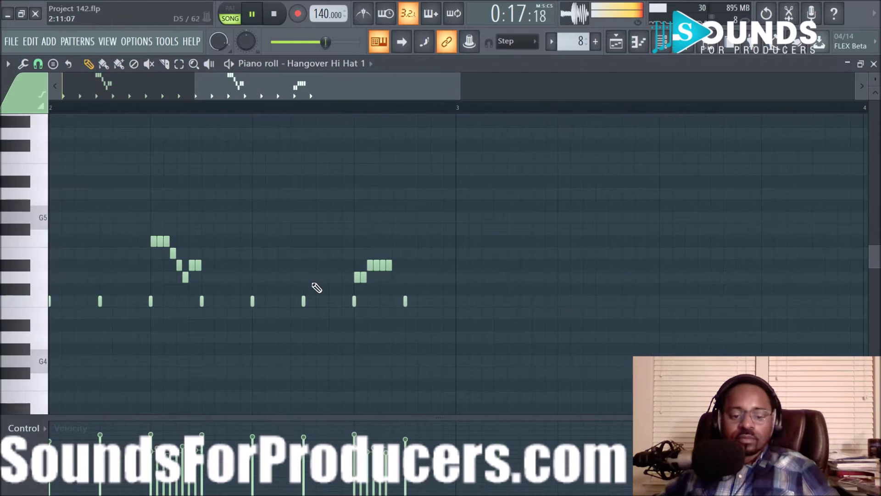
# Set the snap to 1/3 beat and replace the final hi-hat note in bar 2 with two notes a third of a beat apart.
pyautogui.click(8, 65)
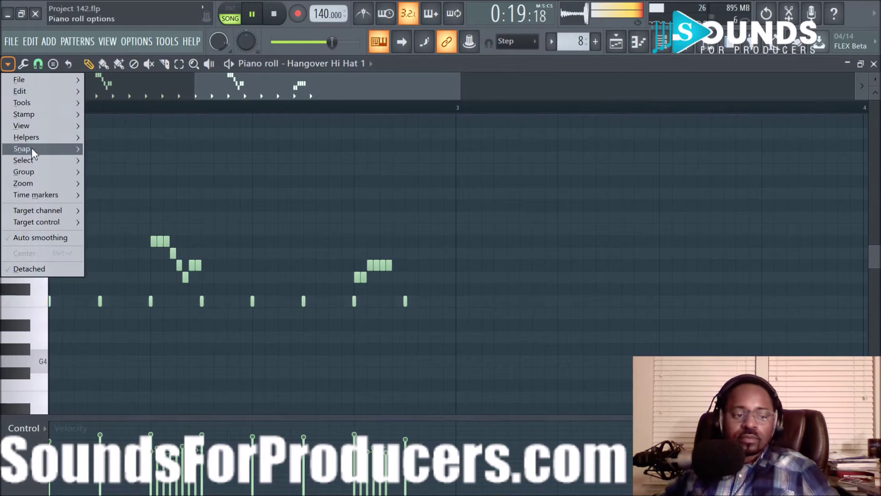
pyautogui.click(29, 64)
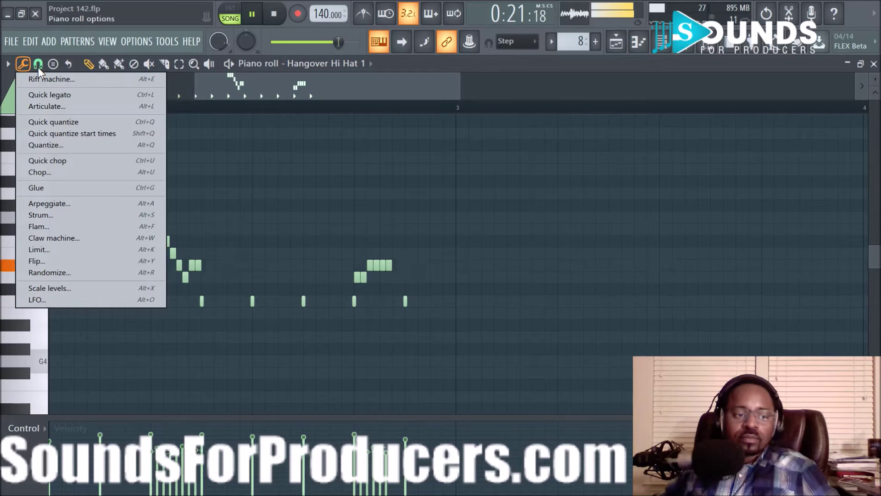
pyautogui.click(38, 68)
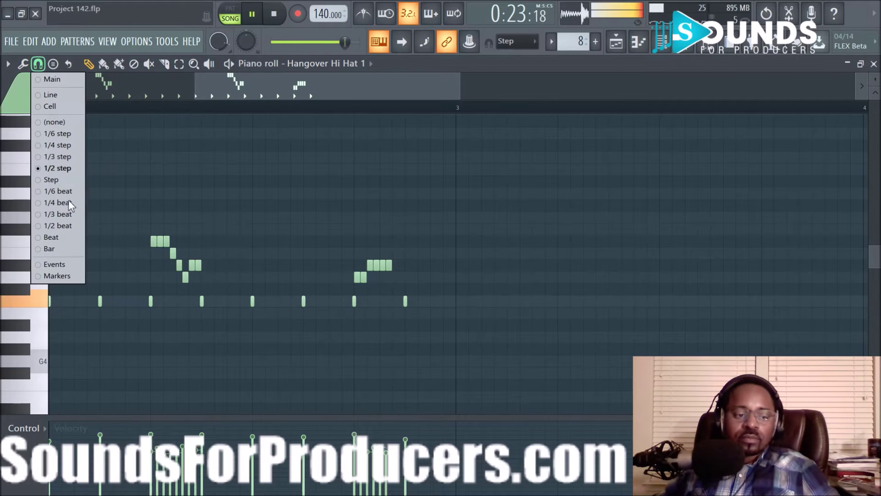
pyautogui.click(69, 220)
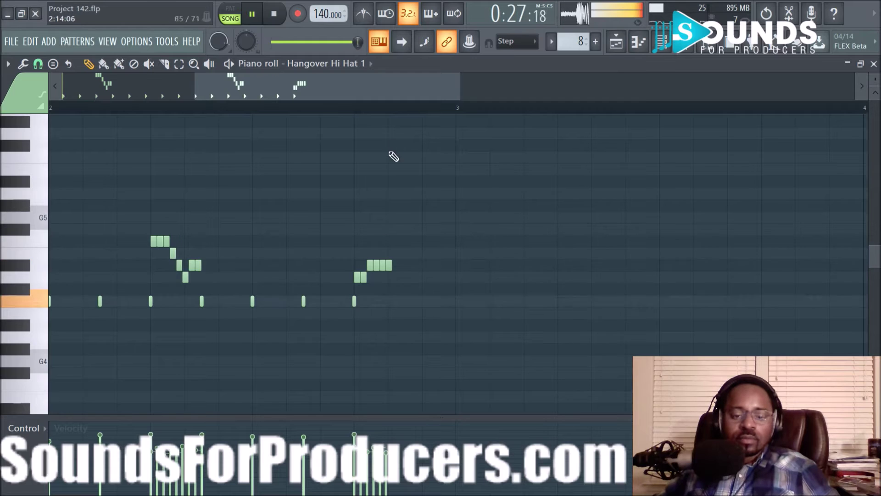
pyautogui.scroll(2, 395, 112)
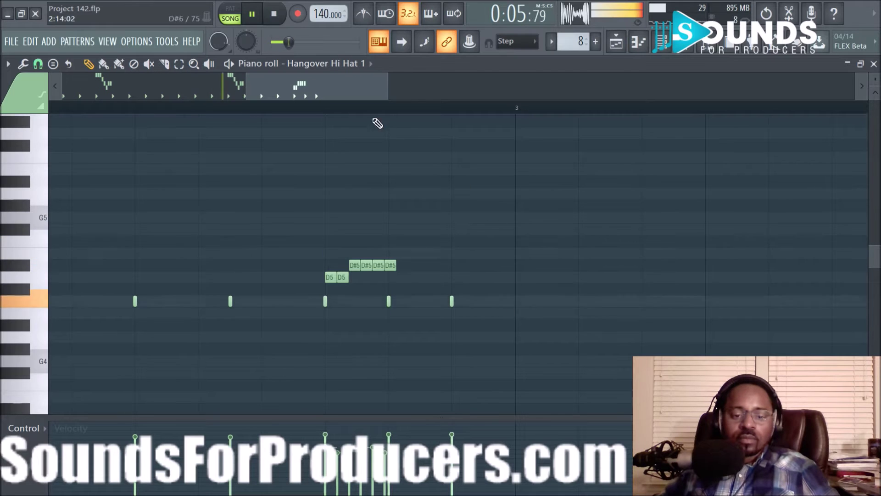
pyautogui.scroll(-2, 360, 112)
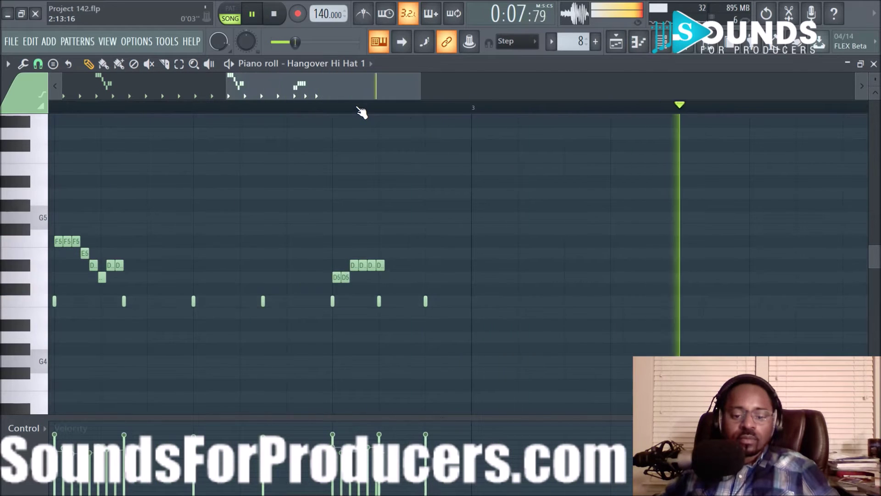
pyautogui.click(616, 42)
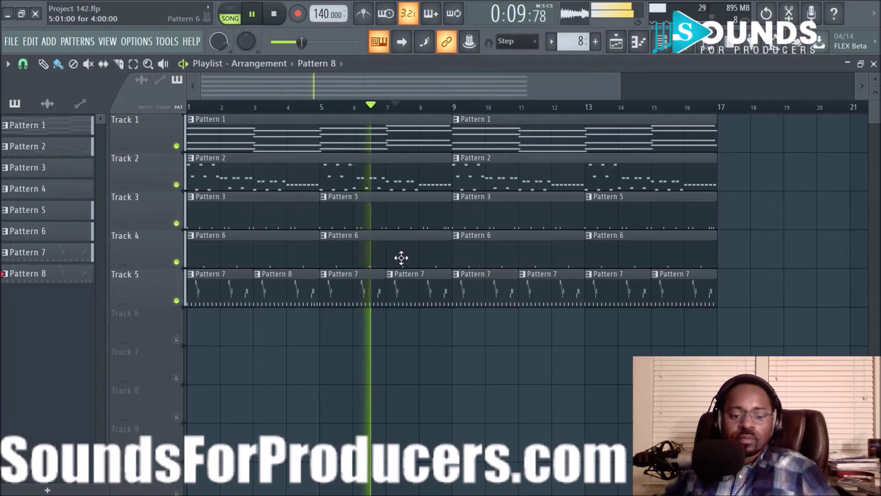
pyautogui.press('space')
# Set the source pattern of the Track 5 clips at bars 7 and 11 to Pattern 8.
pyautogui.click(388, 274)
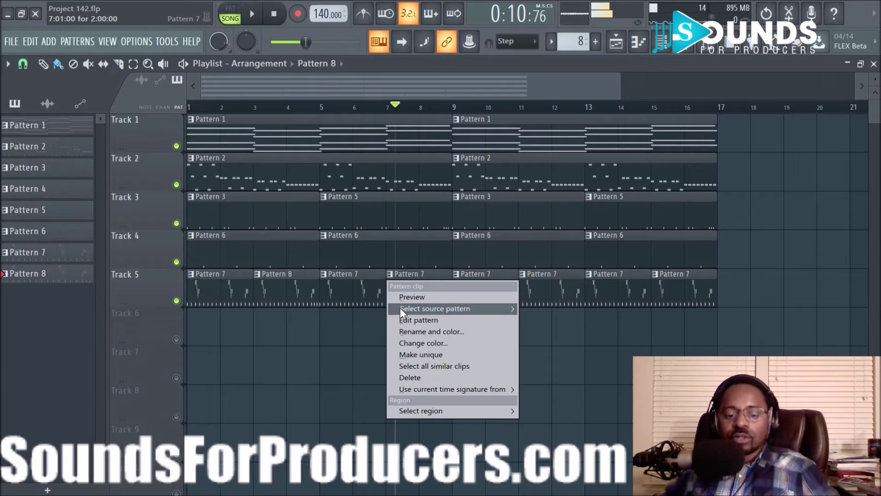
pyautogui.moveTo(400, 308)
pyautogui.click(548, 388)
pyautogui.click(522, 274)
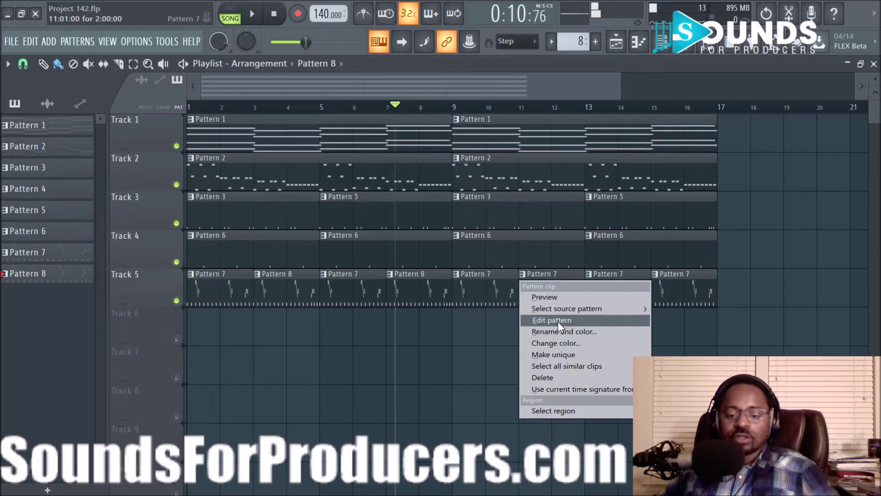
pyautogui.moveTo(558, 312)
pyautogui.click(675, 389)
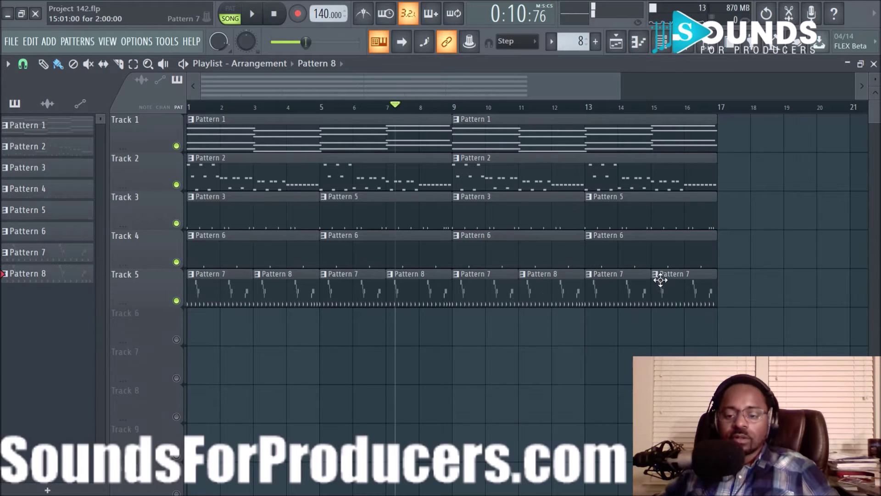
# Set the source pattern of the Track 5 clip at bar 15 to Pattern 8 and play back the arrangement.
pyautogui.click(655, 275)
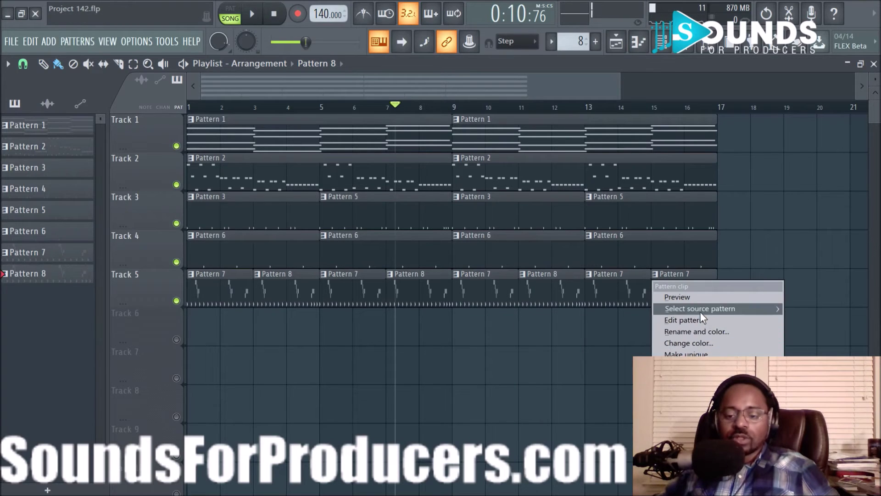
pyautogui.moveTo(700, 312)
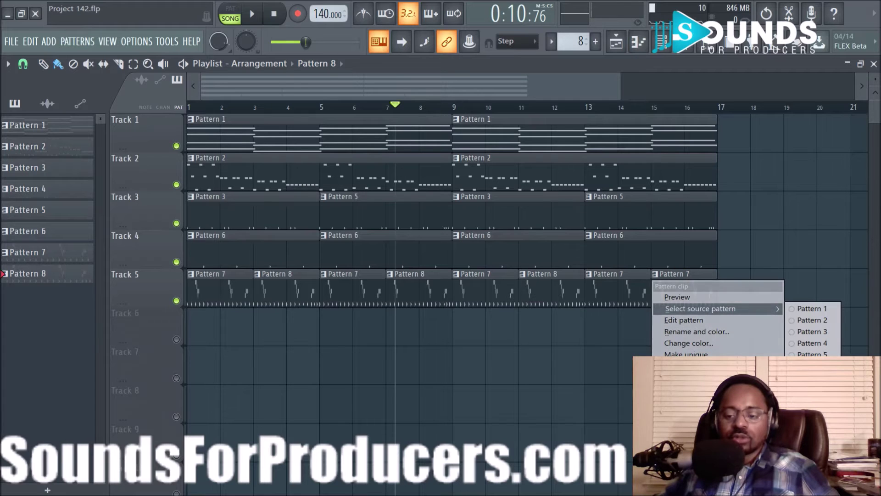
pyautogui.click(810, 388)
pyautogui.press('space')
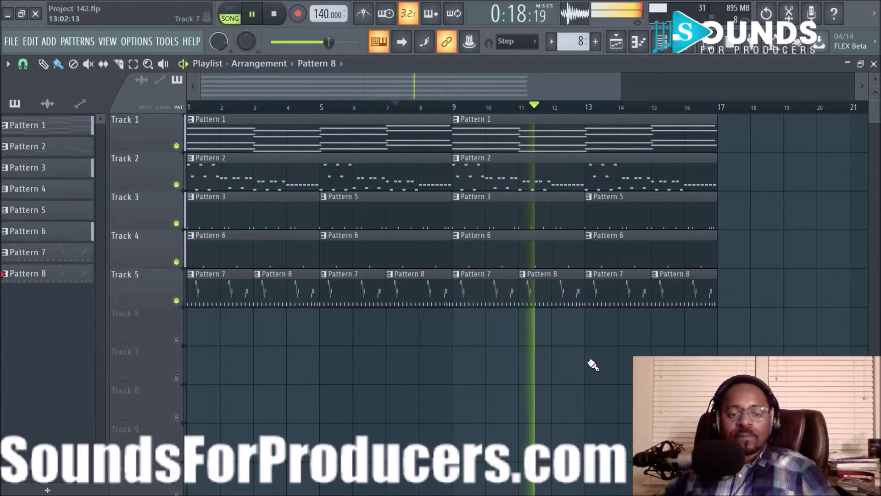
pyautogui.press('space')
# Make the Track 2 clip at bar 9 unique and open its notes in the piano roll.
pyautogui.click(457, 159)
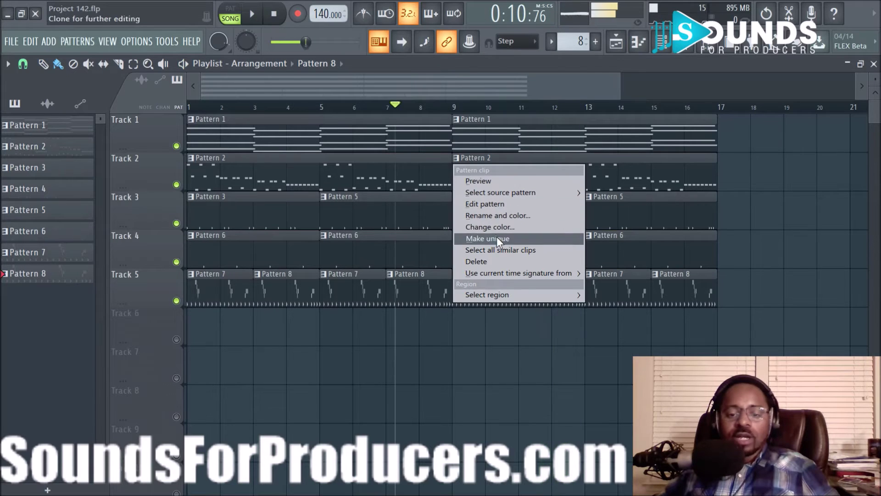
pyautogui.click(498, 235)
pyautogui.doubleClick(489, 190)
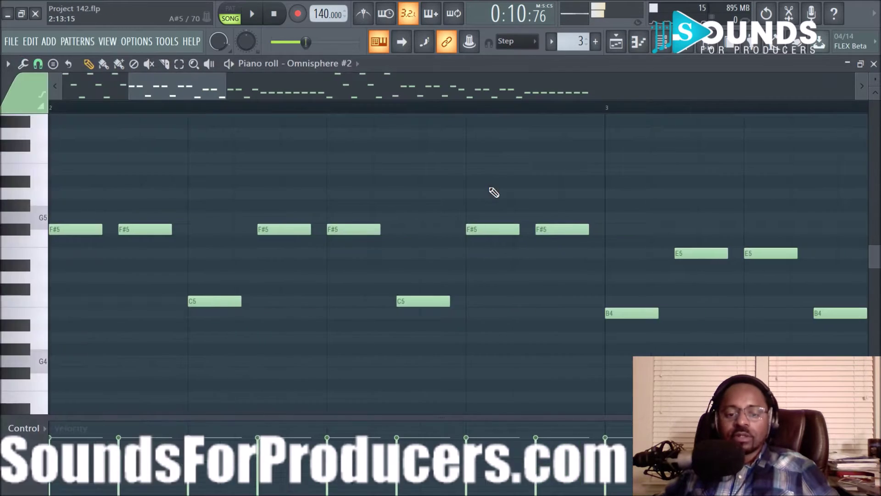
# Transpose all Omnisphere #2 notes in the unique pattern up one octave and return to the playlist to listen.
pyautogui.moveTo(183, 86); pyautogui.dragTo(40, 98)
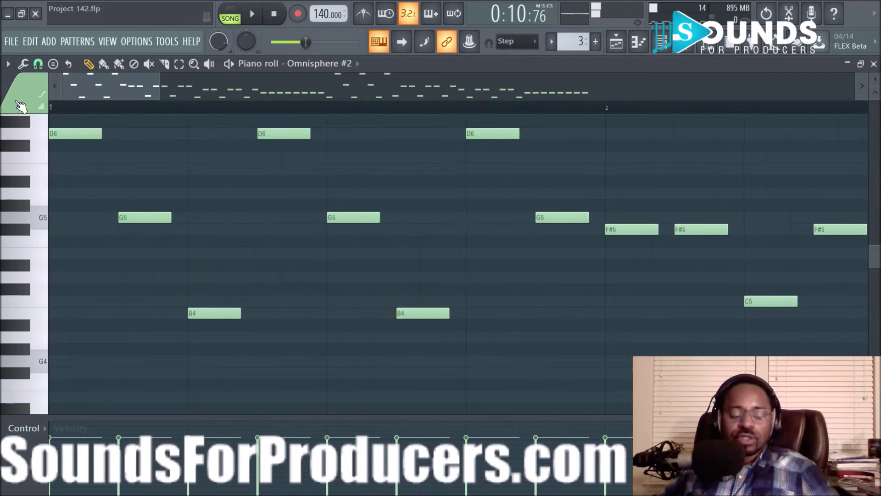
pyautogui.hotkey('ctrl', 'a')
pyautogui.hotkey('ctrl', 'Up')
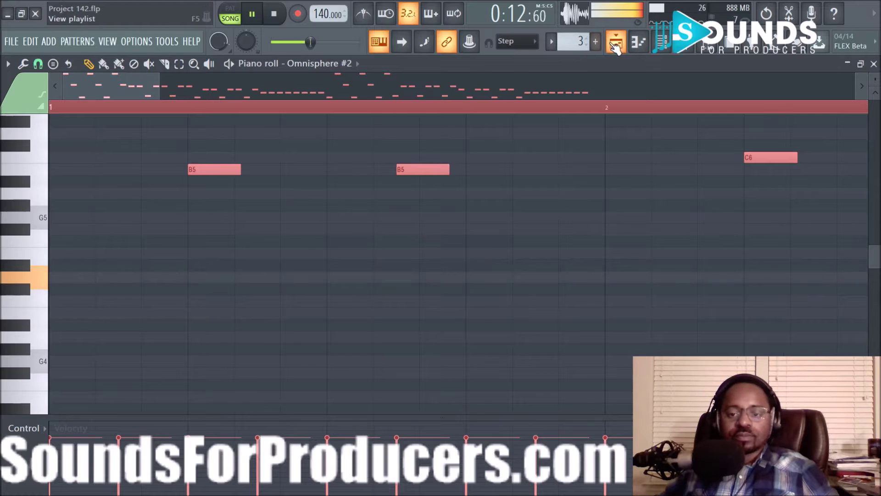
pyautogui.click(616, 44)
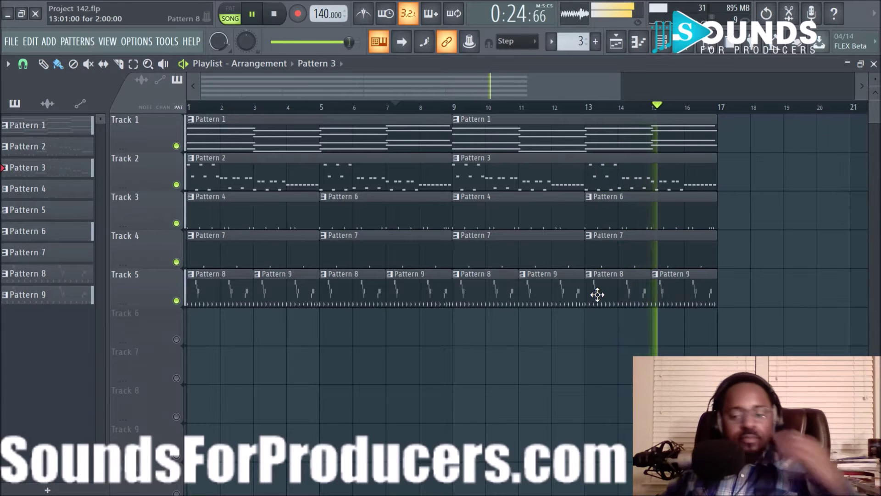
# Browse the Scorpion's Sting Vol. 1 one-shots and preview the Scorpion Cymbal Crash 1 sample.
pyautogui.click(707, 42)
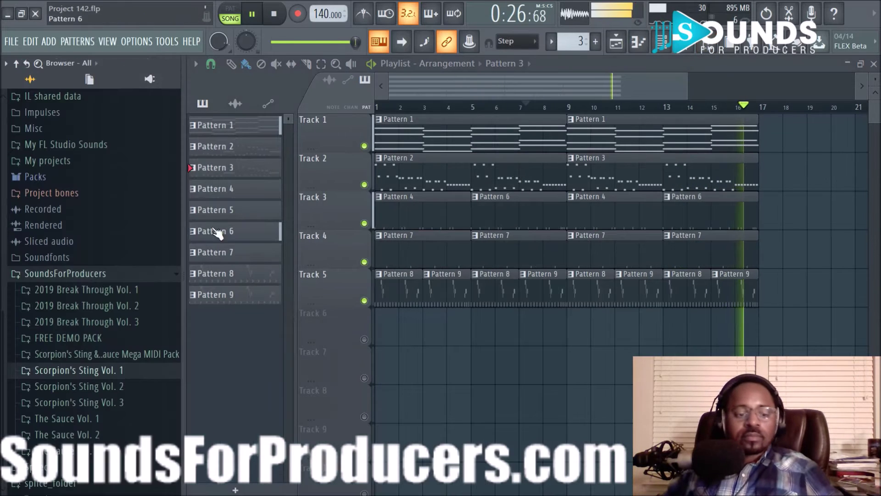
pyautogui.press('space')
pyautogui.click(101, 370)
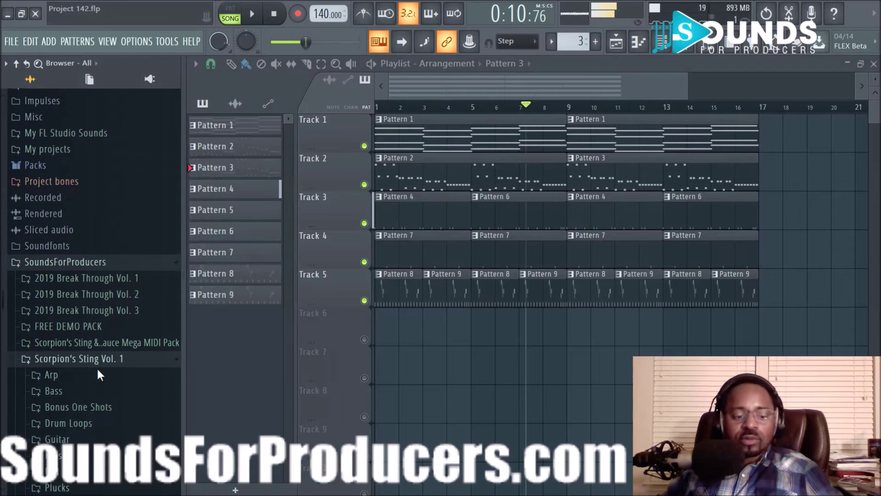
pyautogui.scroll(-3, 98, 363)
pyautogui.click(101, 330)
pyautogui.scroll(-3, 115, 349)
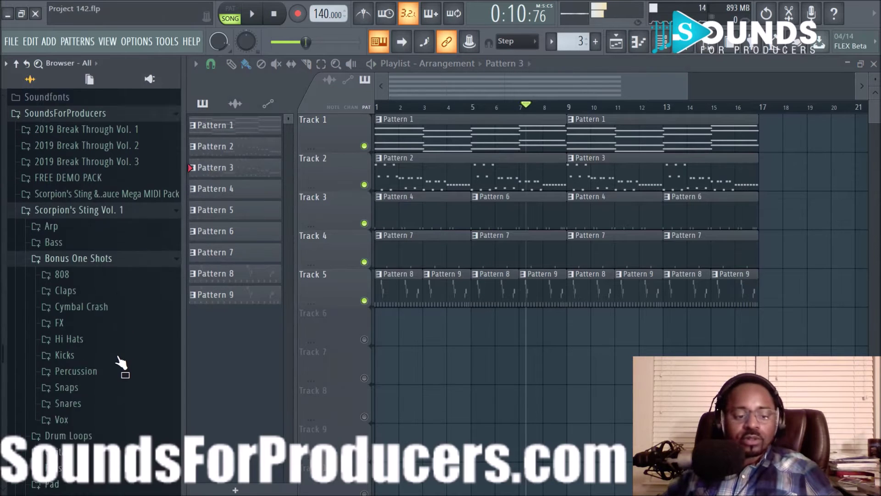
pyautogui.click(84, 286)
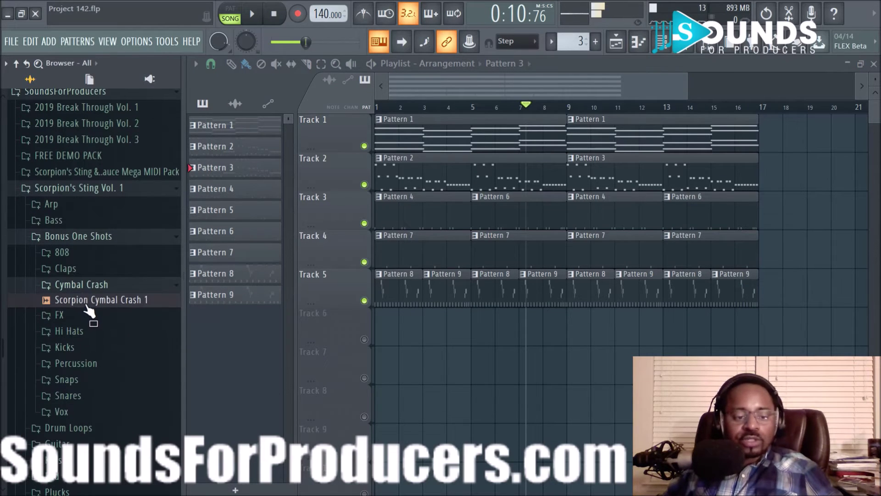
pyautogui.click(88, 304)
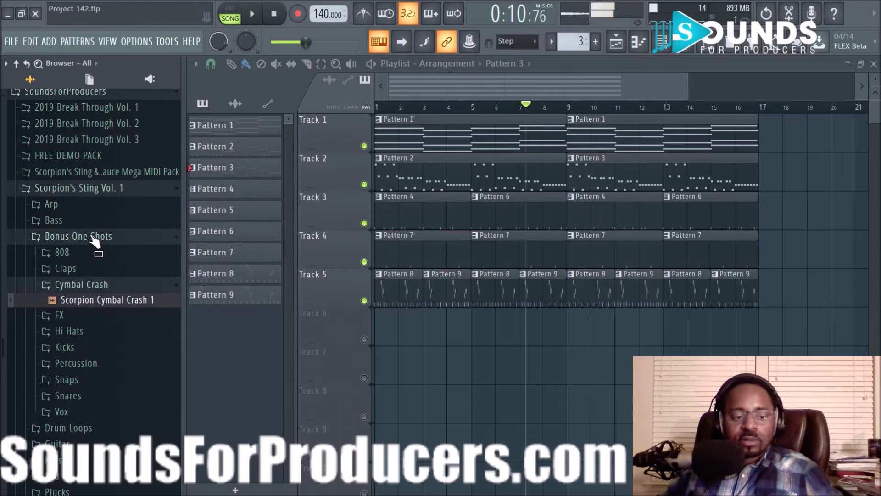
# Rewind the song and preview the Disrespect Vox 1 and Scorpion Vox 1 samples in the Vox folder.
pyautogui.click(86, 412)
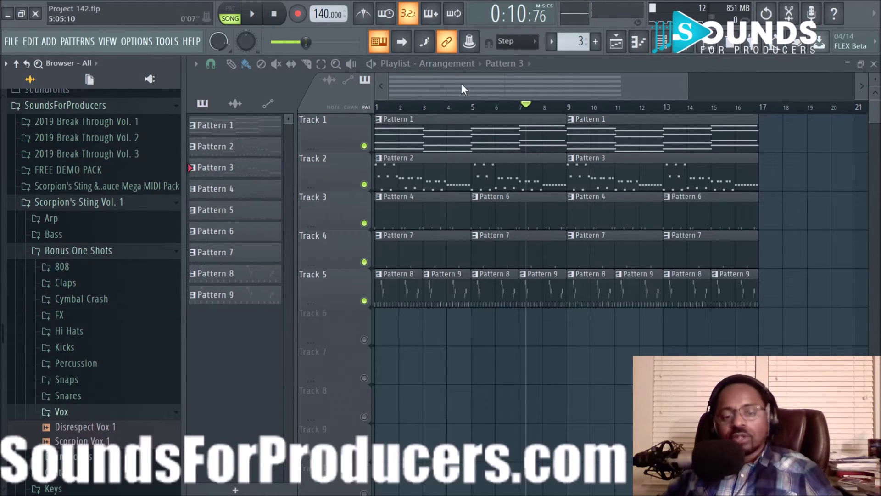
pyautogui.click(277, 20)
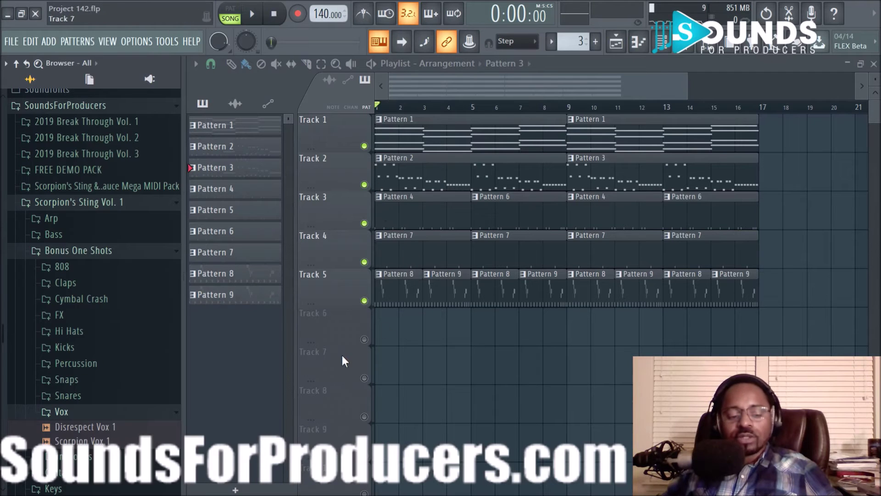
pyautogui.click(91, 426)
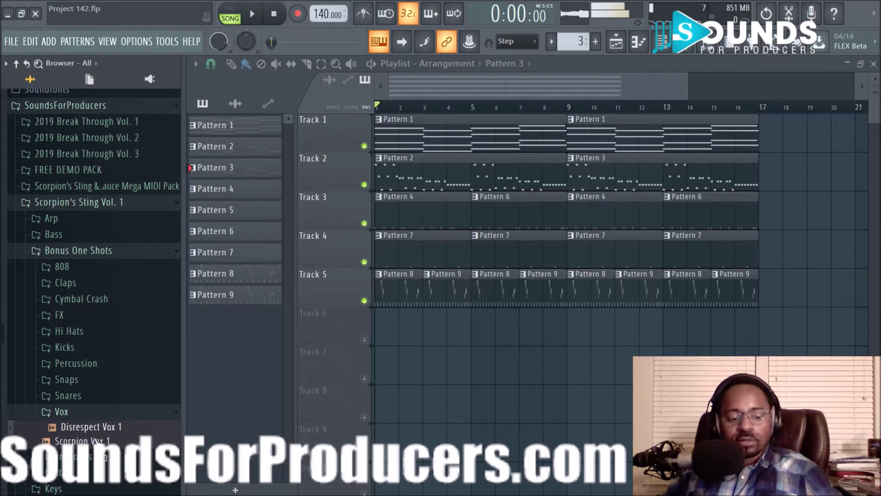
pyautogui.click(85, 440)
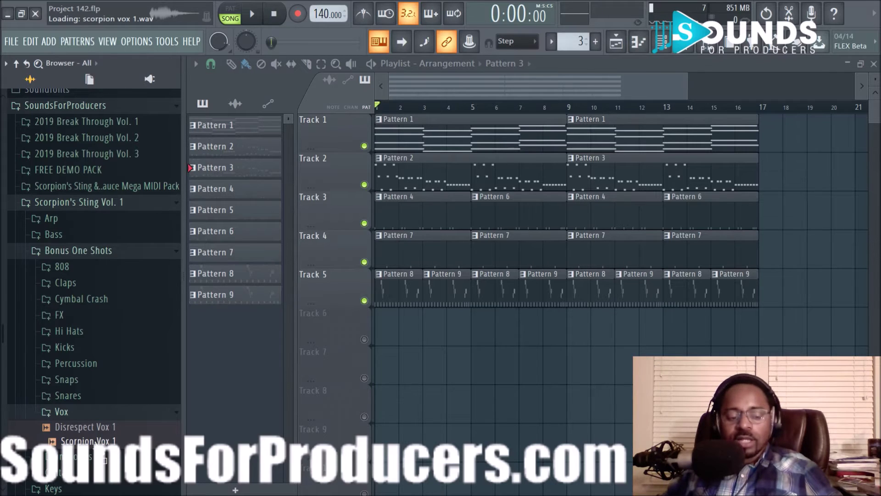
# Place the Scorpion Vox 1 sample on Track 6 at the start of bar 1.
pyautogui.press('F6')
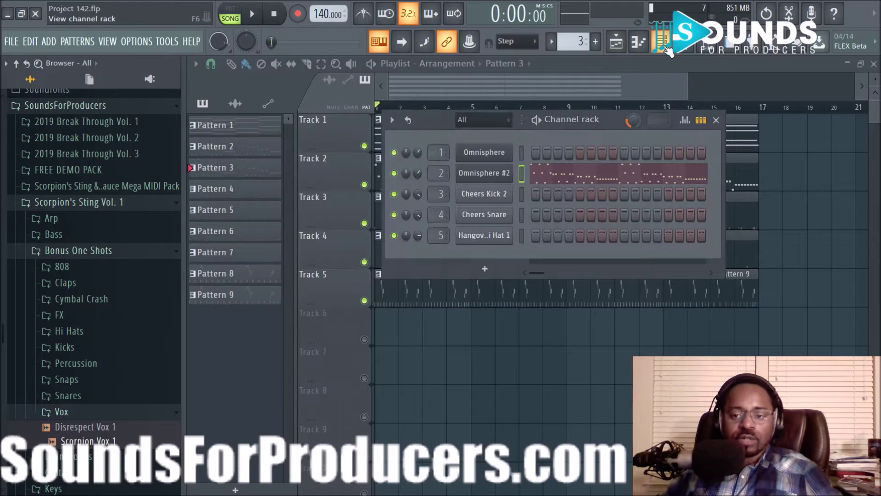
pyautogui.press('F6')
pyautogui.moveTo(112, 441); pyautogui.dragTo(406, 316)
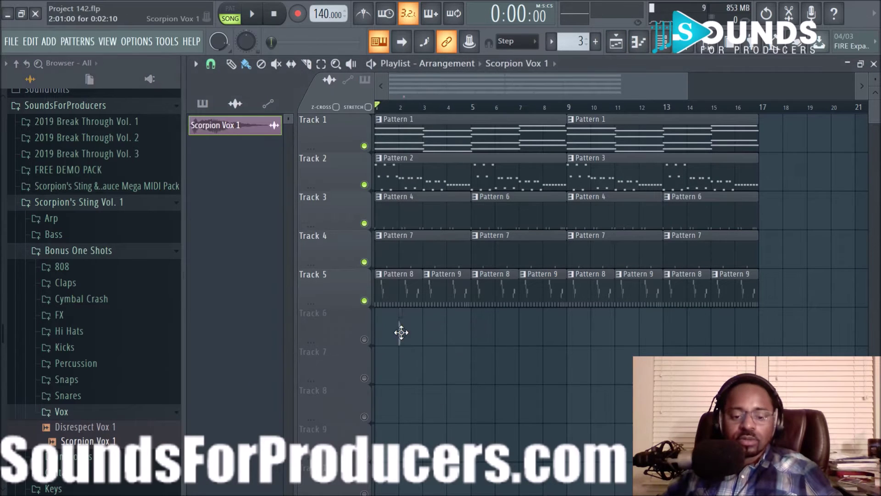
pyautogui.moveTo(401, 332); pyautogui.dragTo(373, 335)
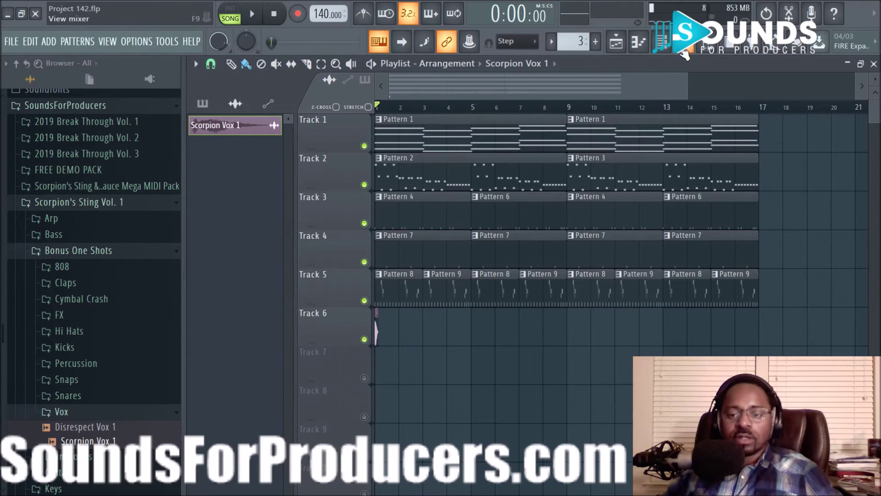
# Show all channels in the channel rack, route Scorpion Vox 1 to mixer track 6, and briefly play the song.
pyautogui.click(661, 42)
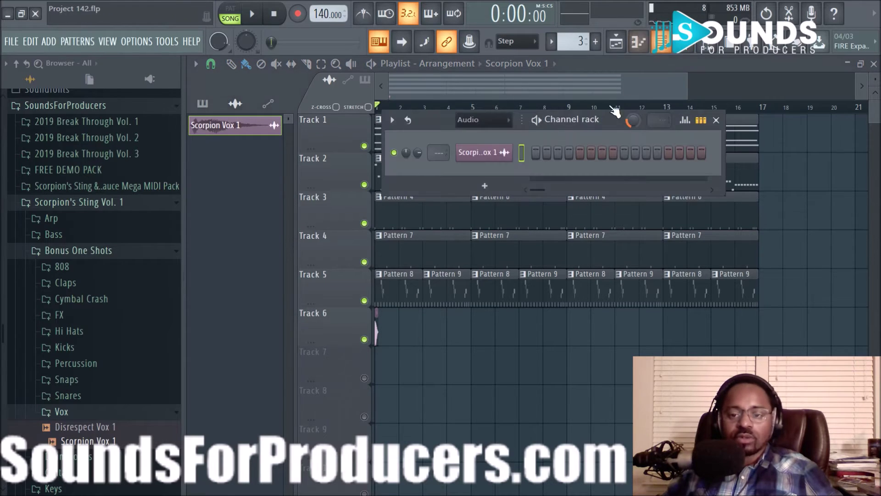
pyautogui.click(502, 121)
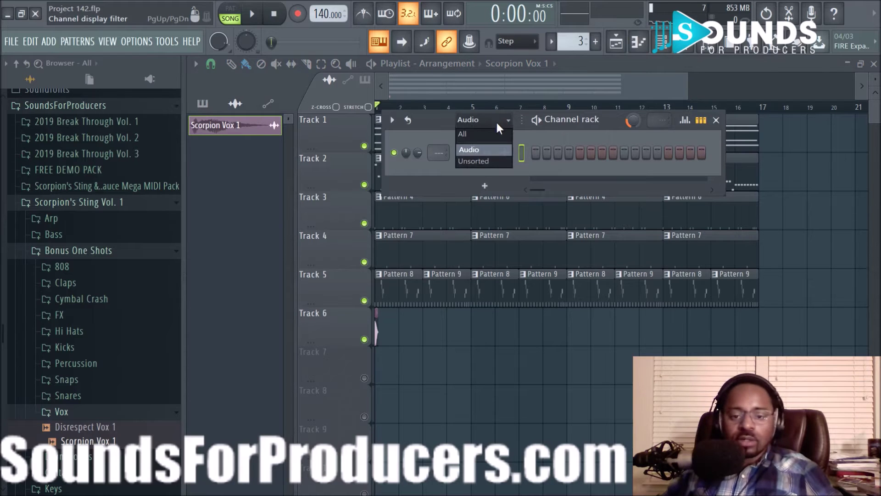
pyautogui.click(495, 134)
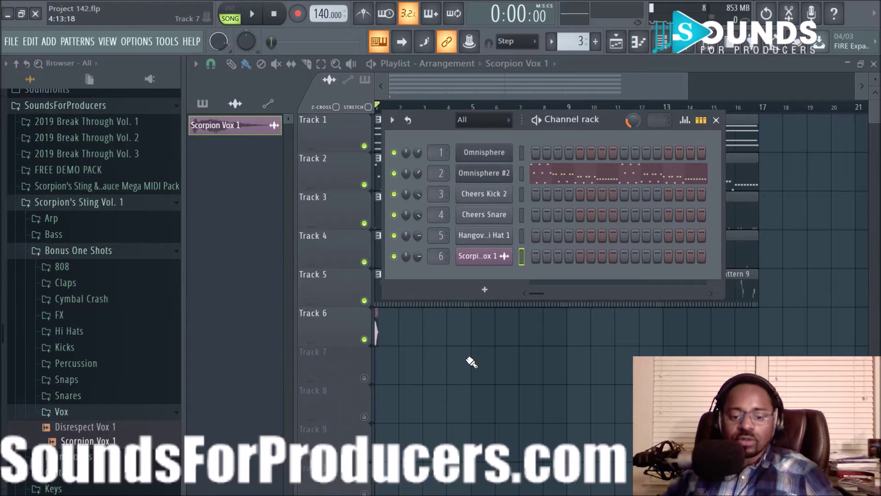
pyautogui.press('F6')
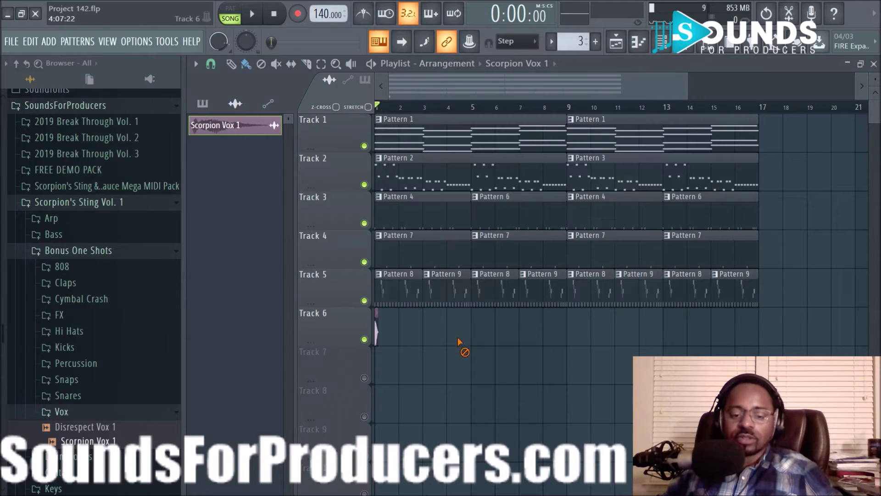
pyautogui.press('space')
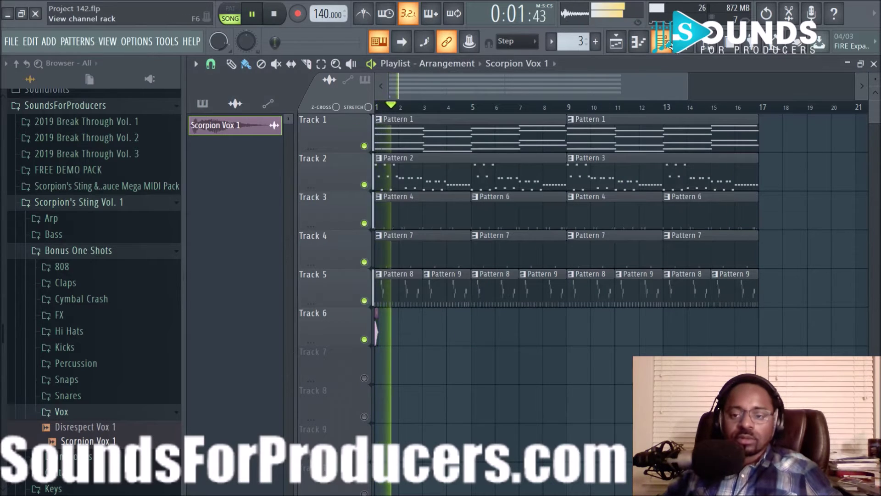
pyautogui.press('space')
# Lower the volume of mixer Insert 6, rename it Vox, and play the song to hear the level.
pyautogui.click(661, 41)
pyautogui.click(688, 52)
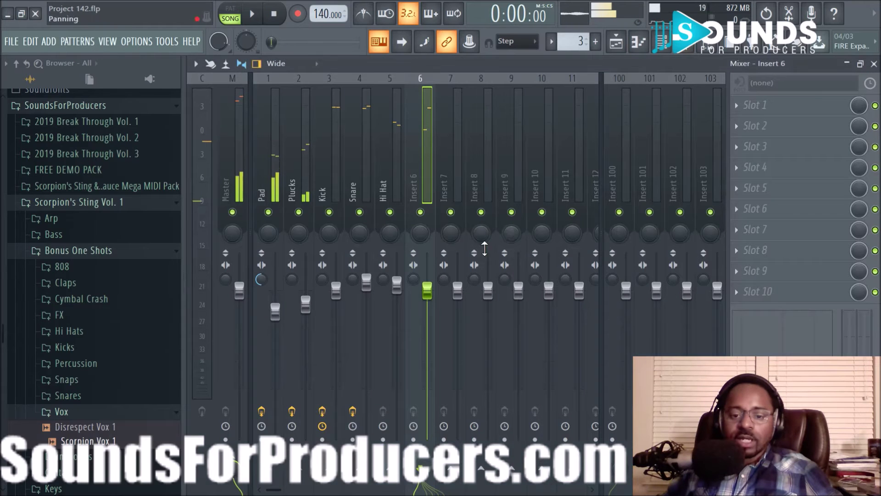
pyautogui.moveTo(428, 294); pyautogui.dragTo(428, 330)
pyautogui.rightClick(428, 177)
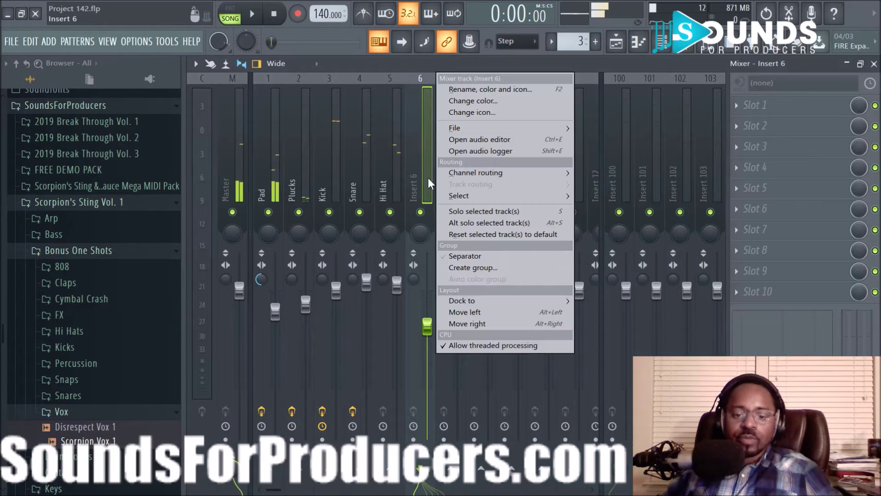
pyautogui.click(475, 89)
pyautogui.write('Vo')
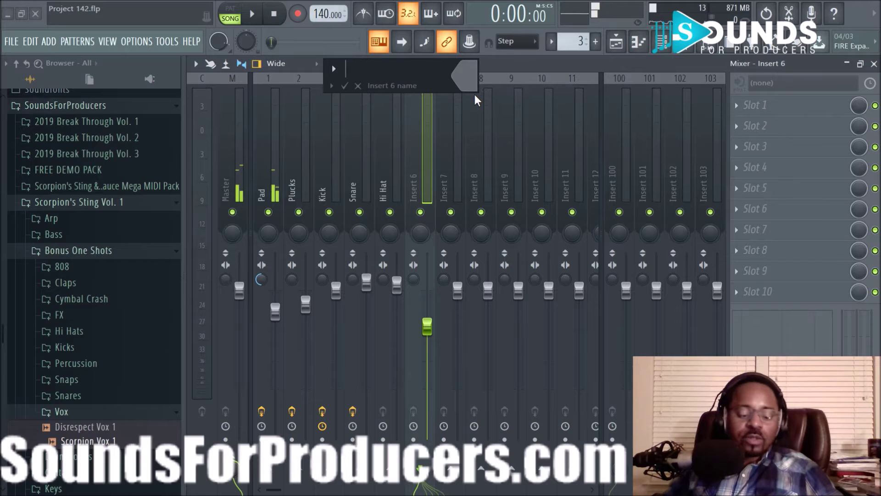
pyautogui.write('x')
pyautogui.press('Return')
pyautogui.press('space')
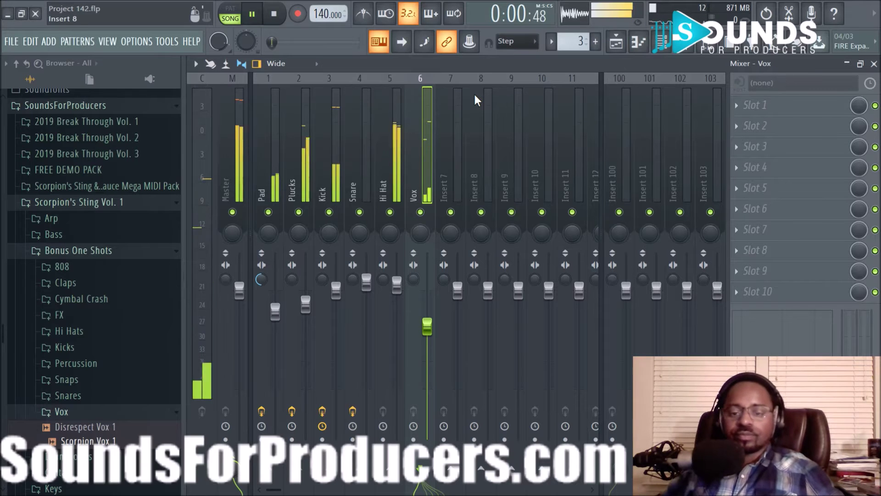
# Add Fruity Parametric EQ 2 to the Vox track's first effect slot and cut the lows below about 300 Hz with band 1.
pyautogui.click(745, 107)
pyautogui.press('space')
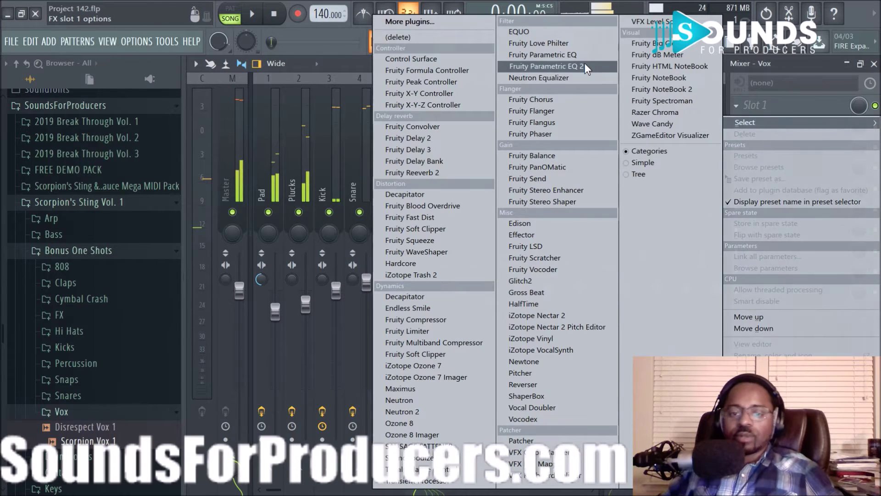
pyautogui.click(584, 64)
pyautogui.moveTo(364, 326); pyautogui.dragTo(432, 385)
pyautogui.press('space')
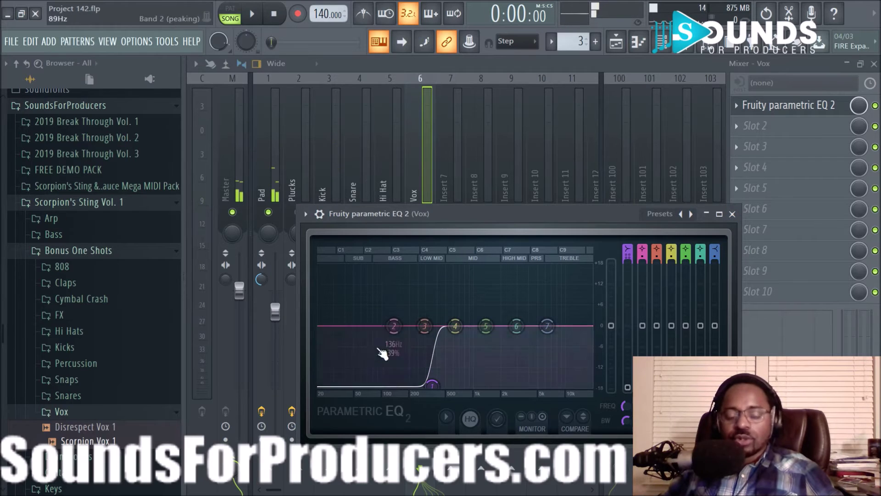
pyautogui.press('space')
pyautogui.click(732, 214)
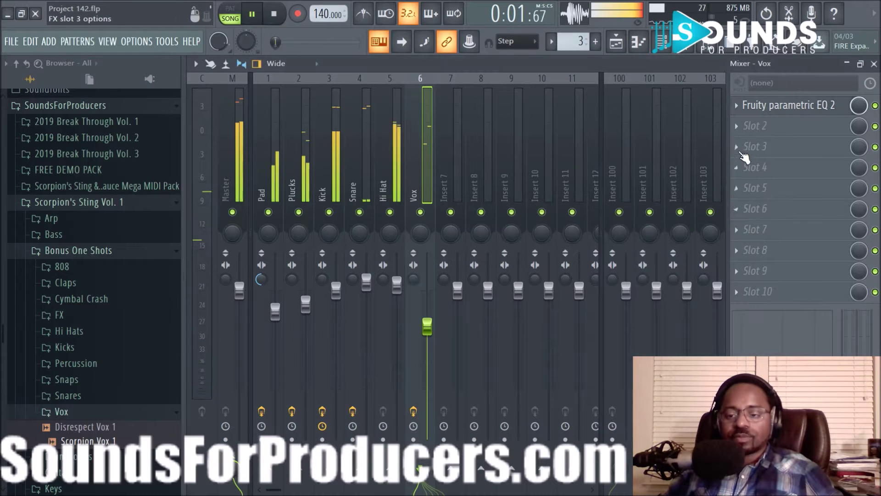
pyautogui.press('space')
# Add Fruity Reeverb 2 to the Vox track's second effect slot and start playback.
pyautogui.click(737, 125)
pyautogui.moveTo(745, 142)
pyautogui.click(448, 172)
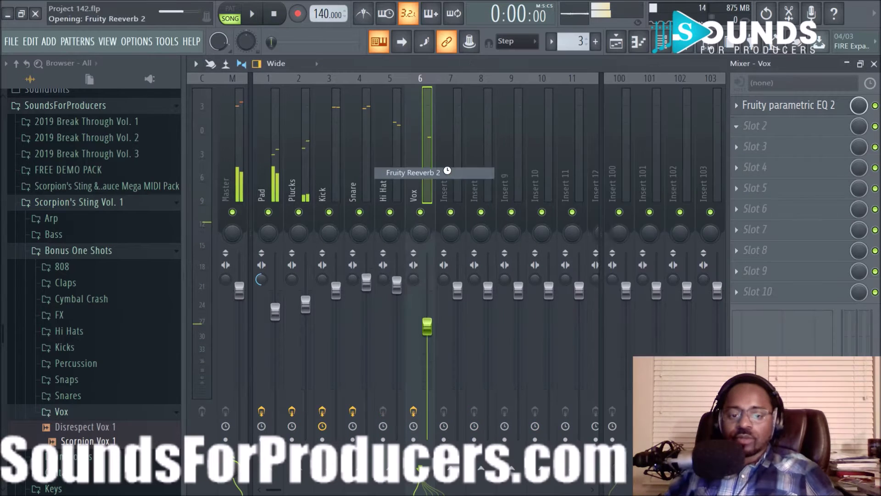
pyautogui.press('space')
# Adjust the Vox reverb's room size and set its stereo separation to 100%.
pyautogui.moveTo(481, 291); pyautogui.dragTo(481, 252)
pyautogui.moveTo(644, 332); pyautogui.dragTo(644, 352)
pyautogui.press('space')
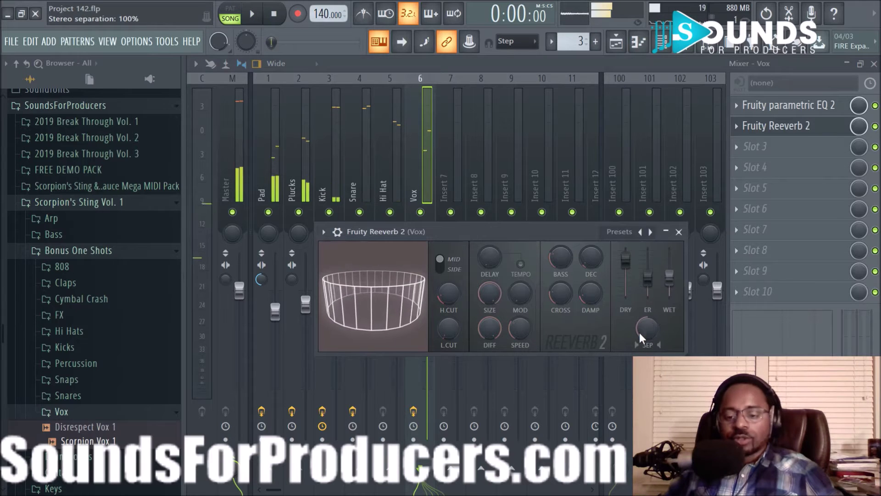
pyautogui.moveTo(489, 304); pyautogui.dragTo(490, 321)
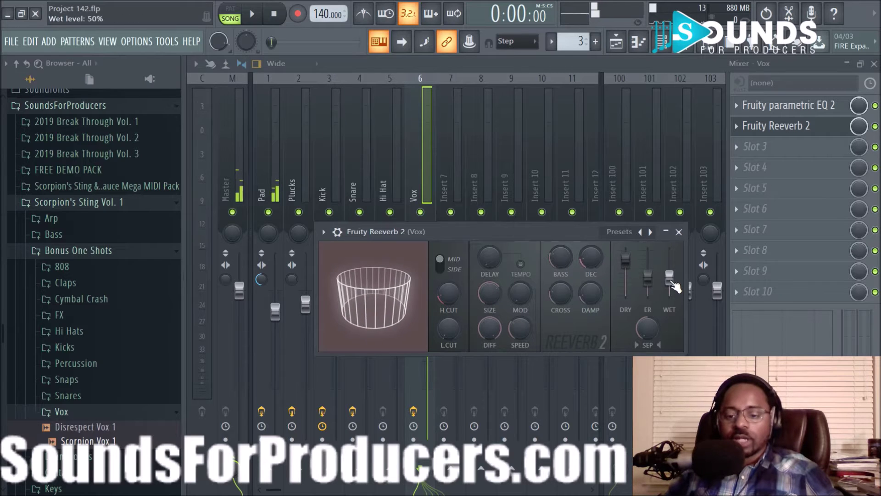
# Raise the wet level of the Vox track's Fruity Reeverb 2 and check the reverb during playback.
pyautogui.scroll(5, 673, 289)
pyautogui.press('space')
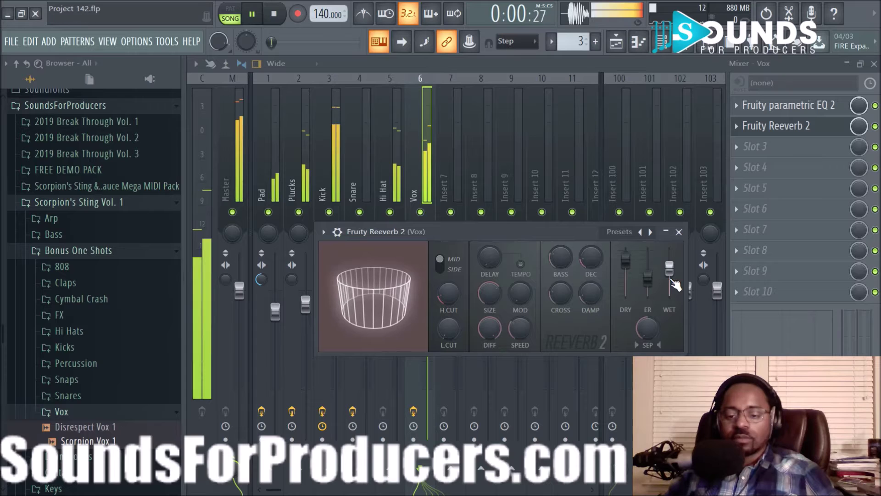
pyautogui.click(679, 232)
pyautogui.press('space')
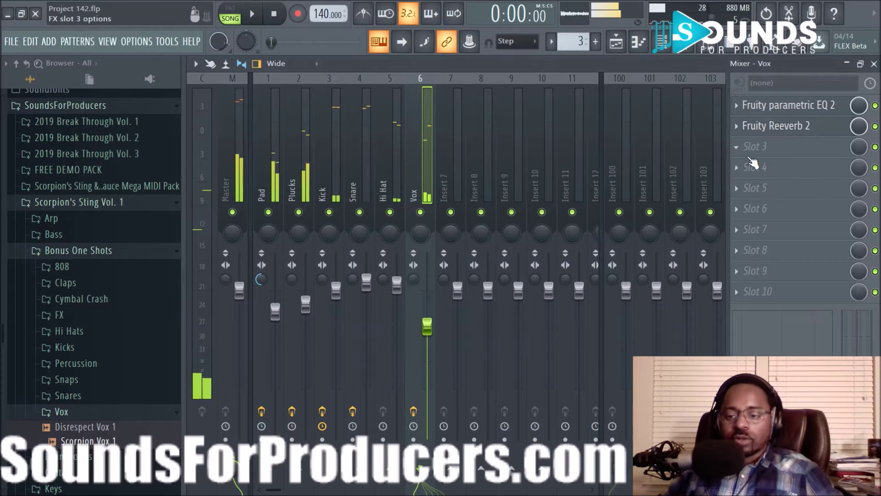
# Add Fruity Delay 3 to the Vox track's third effect slot, adjust its delay pan, and lower the track's volume to about -10.9 dB.
pyautogui.click(743, 146)
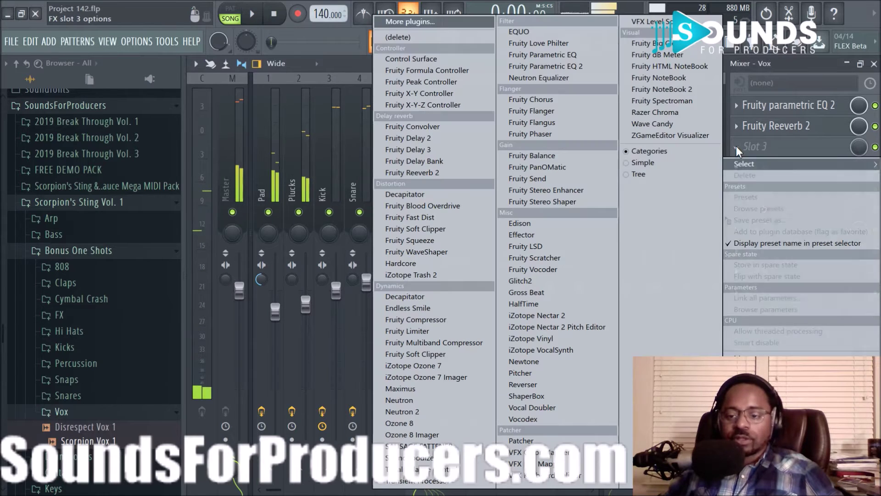
pyautogui.click(447, 152)
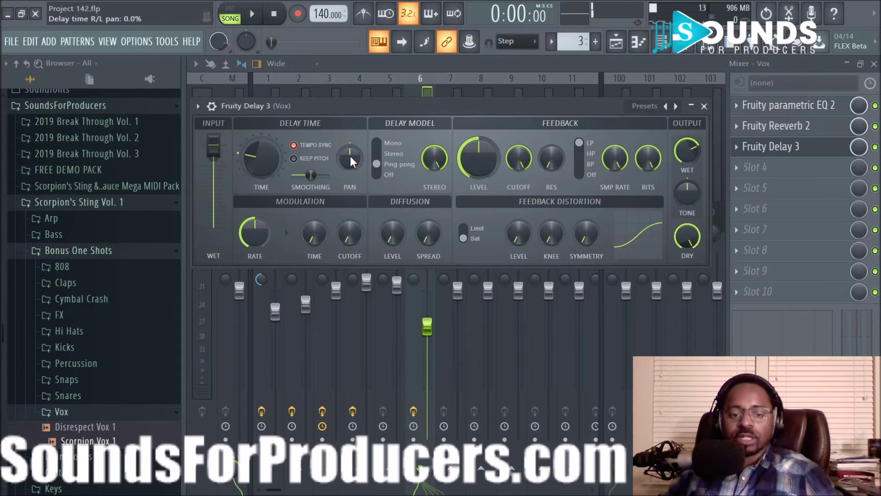
pyautogui.press('space')
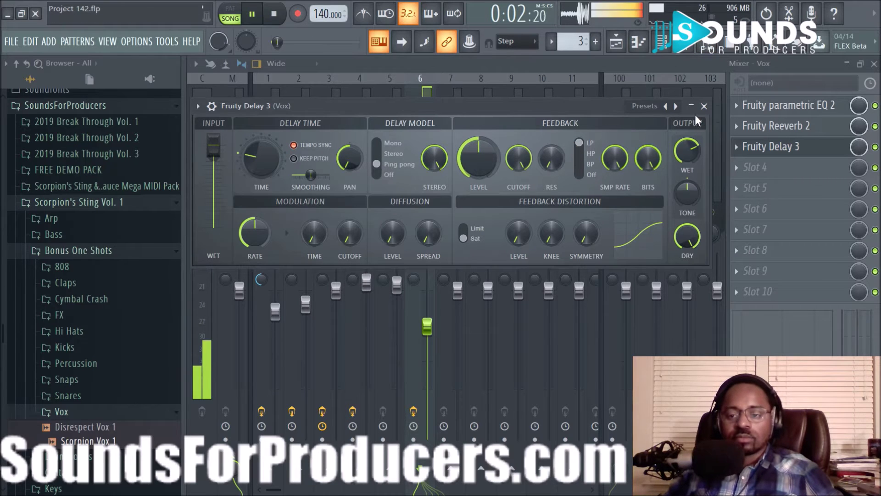
pyautogui.click(704, 106)
pyautogui.moveTo(428, 327); pyautogui.dragTo(427, 354)
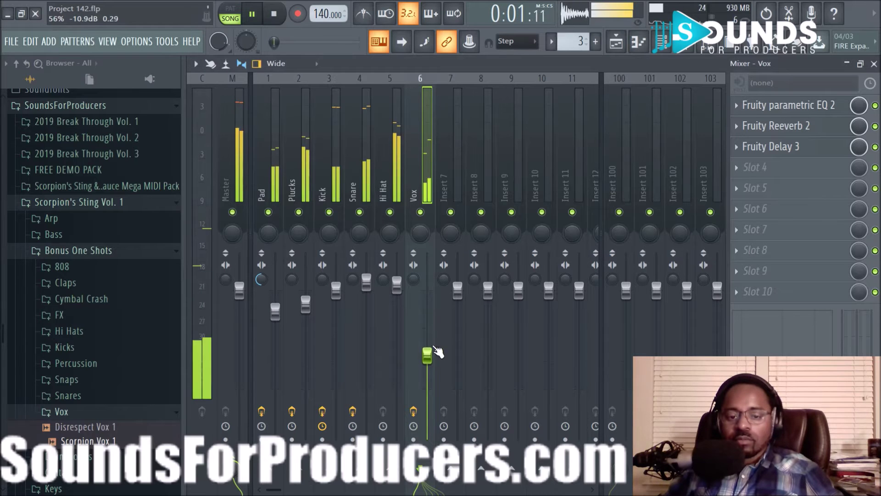
# Stop playback and open the Scorpion Vox 1 channel's sample settings.
pyautogui.click(617, 42)
pyautogui.press('space')
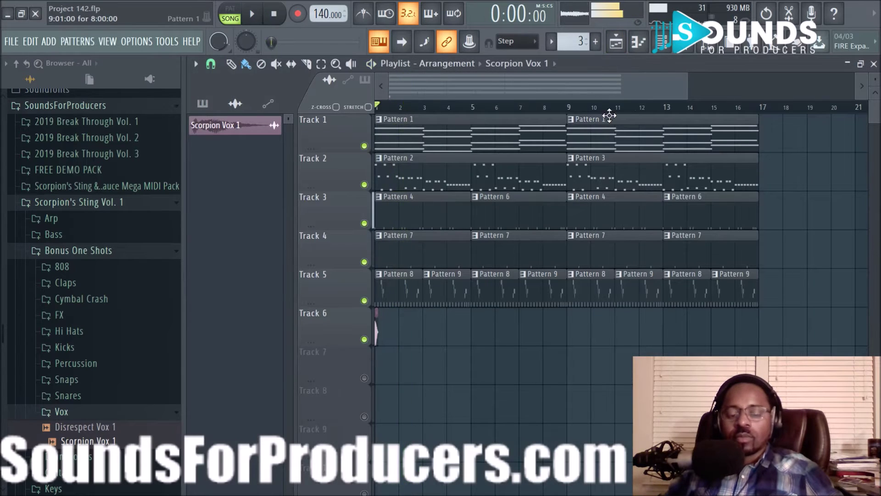
pyautogui.click(682, 51)
pyautogui.click(483, 256)
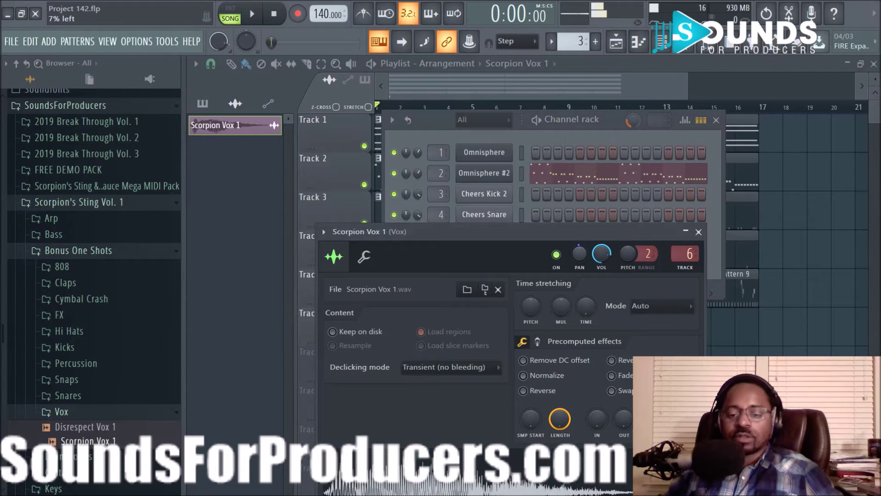
# Try different channel pan and pitch settings on Scorpion Vox 1 and reset both to default.
pyautogui.rightClick(577, 249)
pyautogui.click(588, 259)
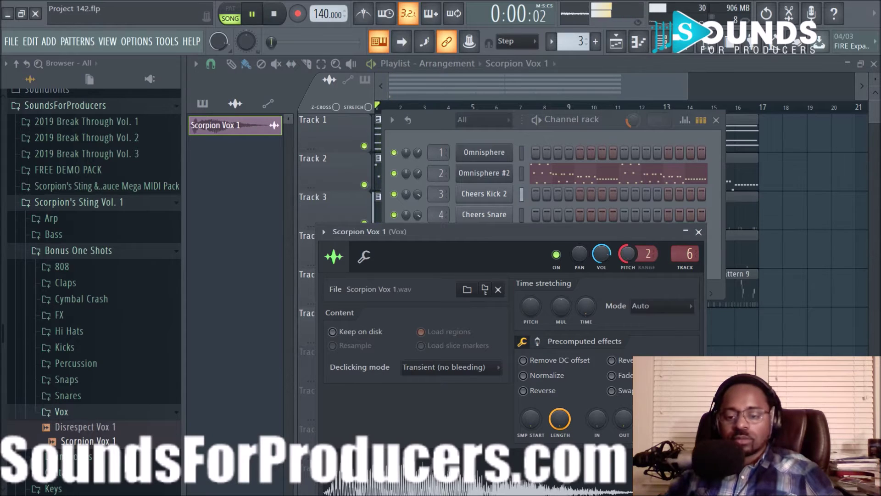
pyautogui.rightClick(630, 252)
pyautogui.click(634, 261)
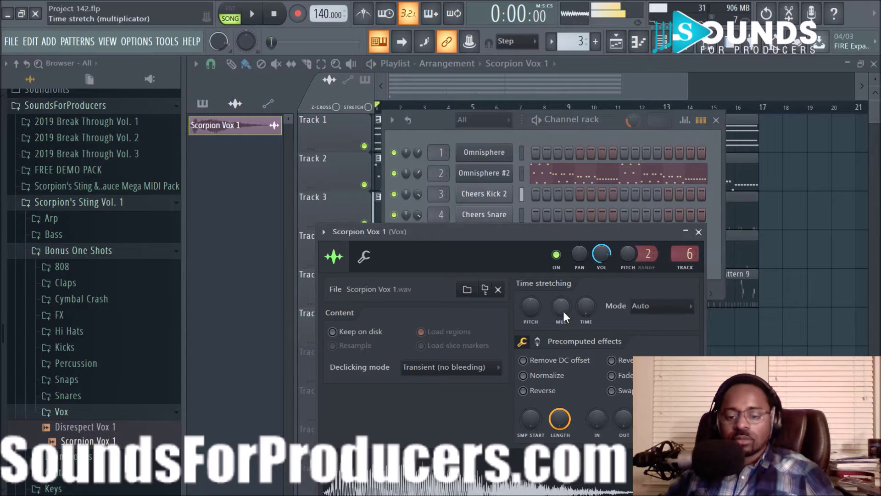
# Lower the time-stretching pitch of the Scorpion Vox 1 sample and listen to it in the song.
pyautogui.press('space')
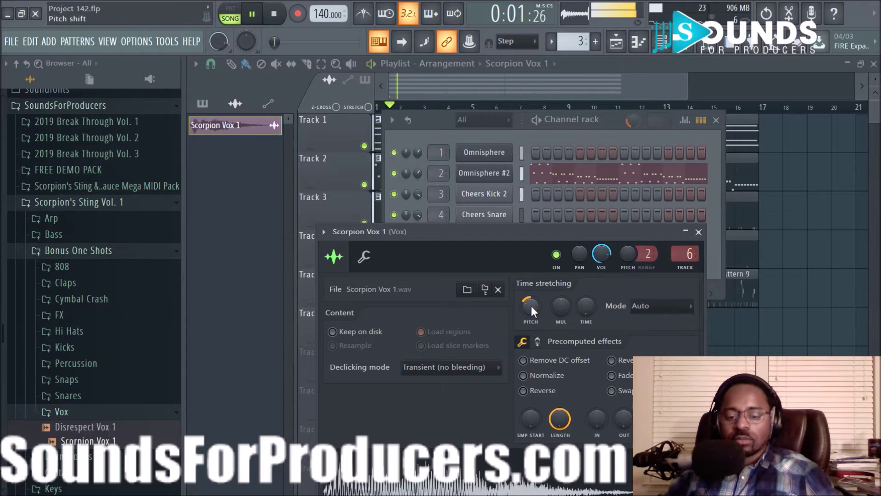
pyautogui.press('space')
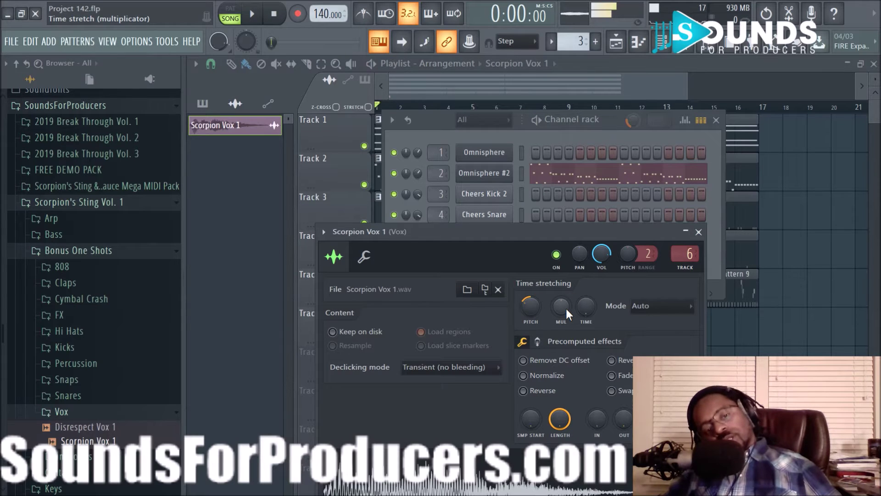
pyautogui.press('space')
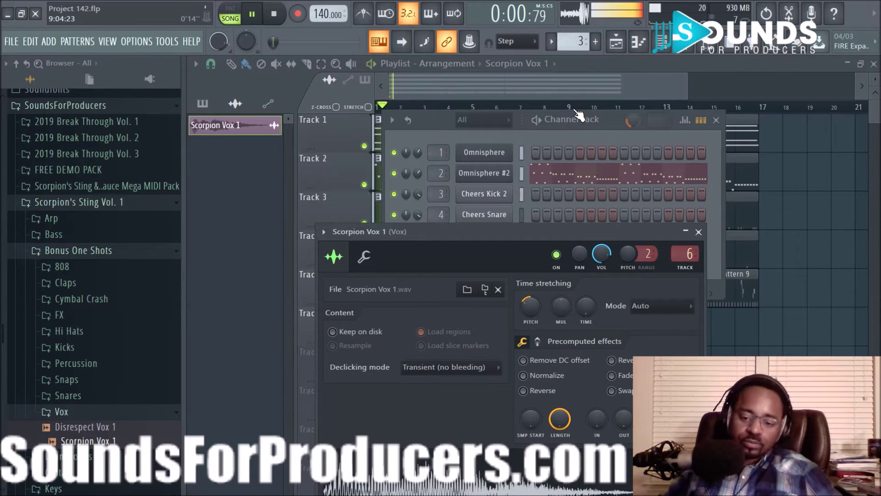
# Return to the playlist and place a second Scorpion Vox 1 clip on Track 6 at bar 9 during playback.
pyautogui.click(698, 232)
pyautogui.click(716, 119)
pyautogui.press('space')
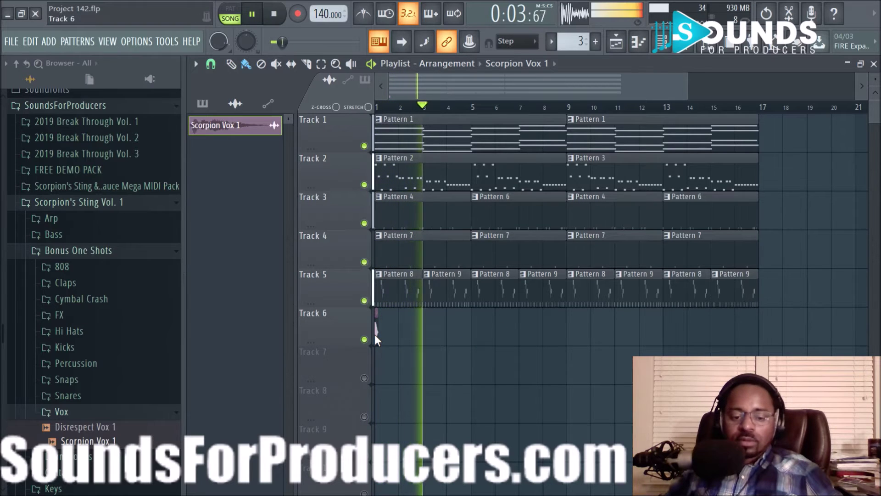
pyautogui.click(569, 334)
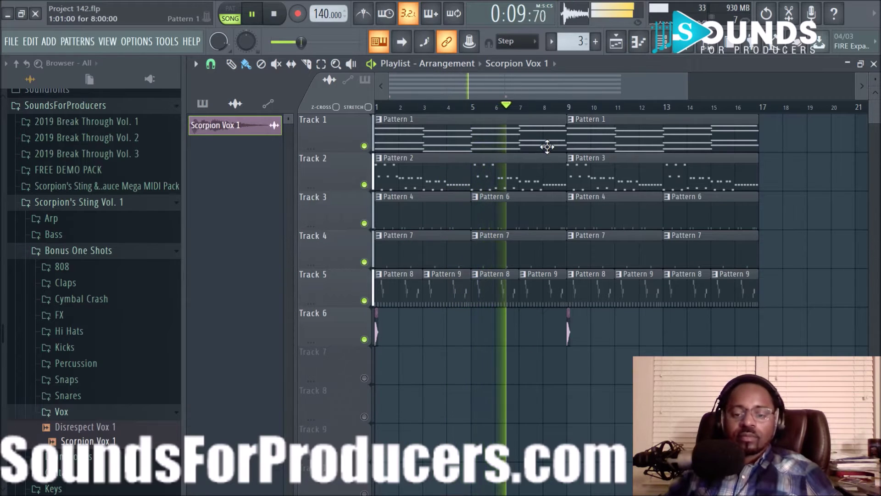
# Browse the 808 one-shots folder and audition the Scorpion 808 and TDot 808 samples against the song.
pyautogui.click(100, 411)
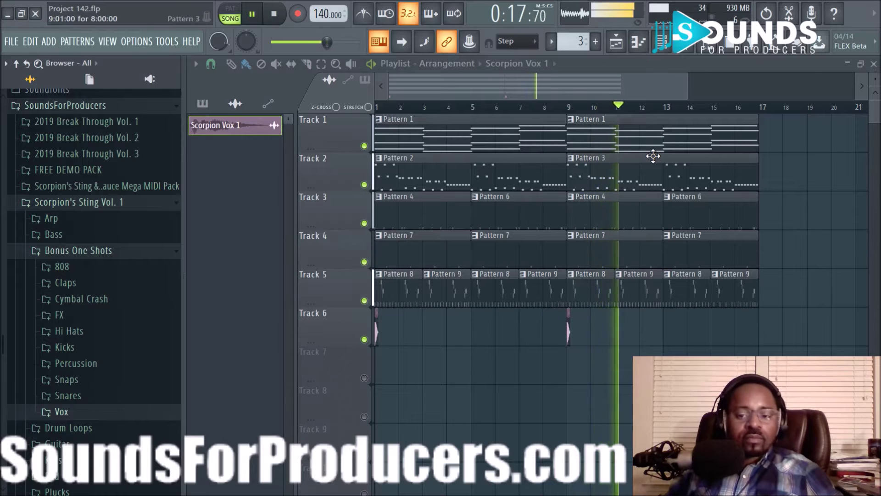
pyautogui.click(64, 266)
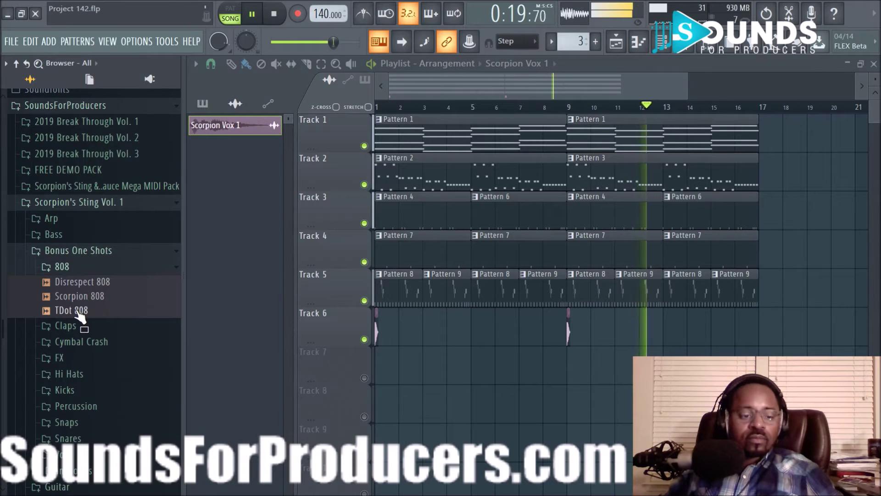
pyautogui.press('space')
pyautogui.moveTo(96, 298); pyautogui.dragTo(179, 302)
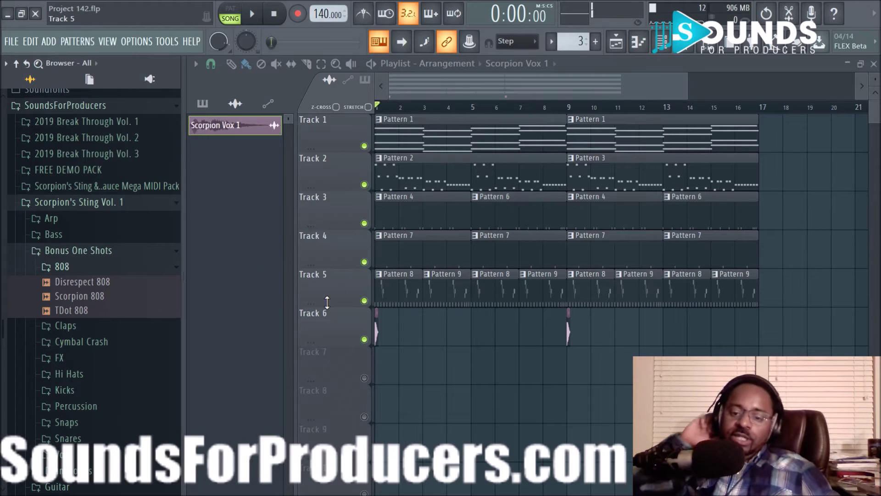
pyautogui.press('space')
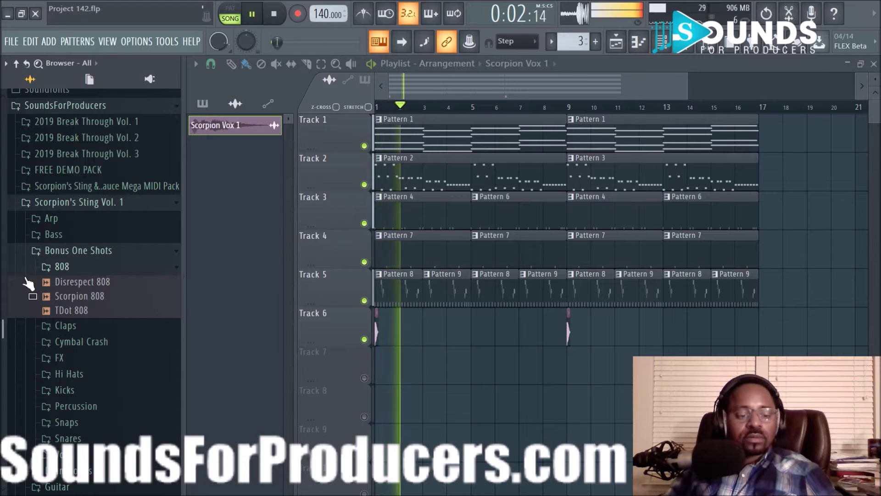
pyautogui.moveTo(75, 297); pyautogui.dragTo(80, 303)
pyautogui.press('space')
pyautogui.click(82, 312)
pyautogui.press('space')
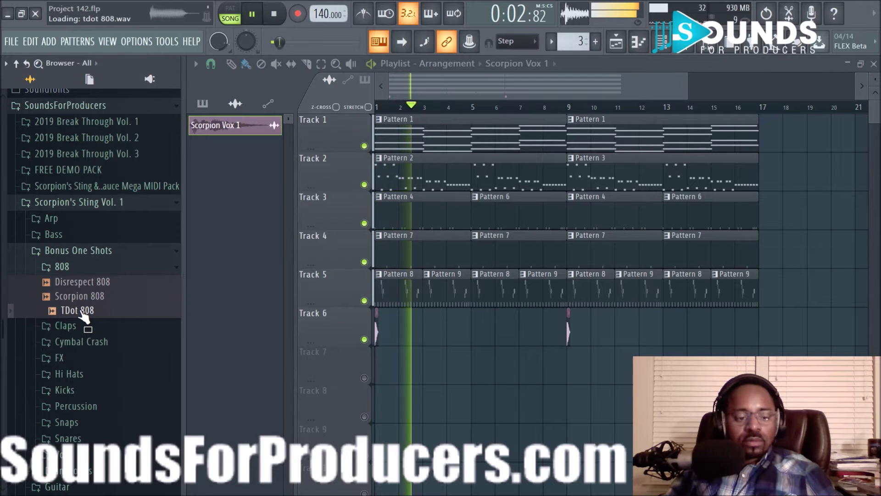
pyautogui.press('space')
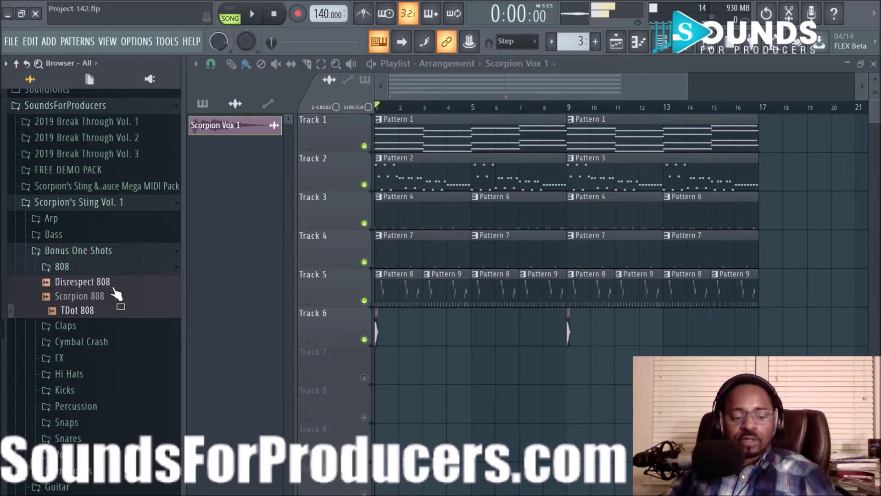
# Load the TDot 808 sample into a new channel and open it in the Edison audio editor.
pyautogui.rightClick(92, 313)
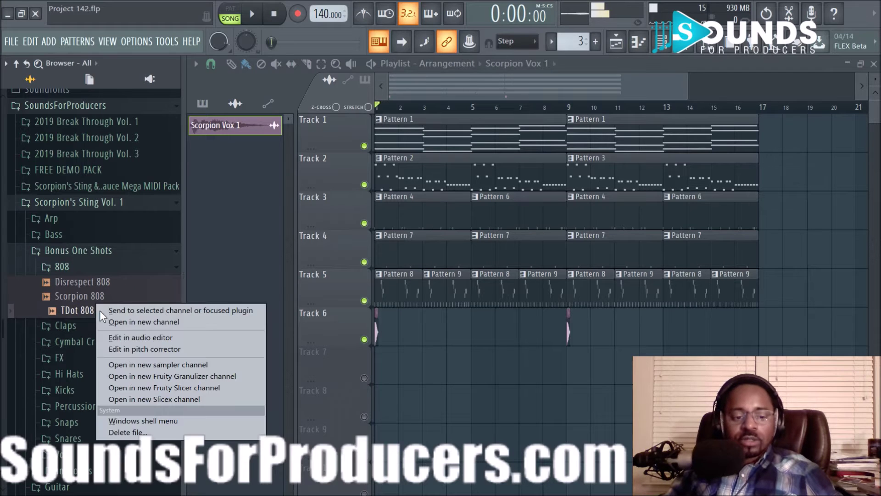
pyautogui.click(128, 322)
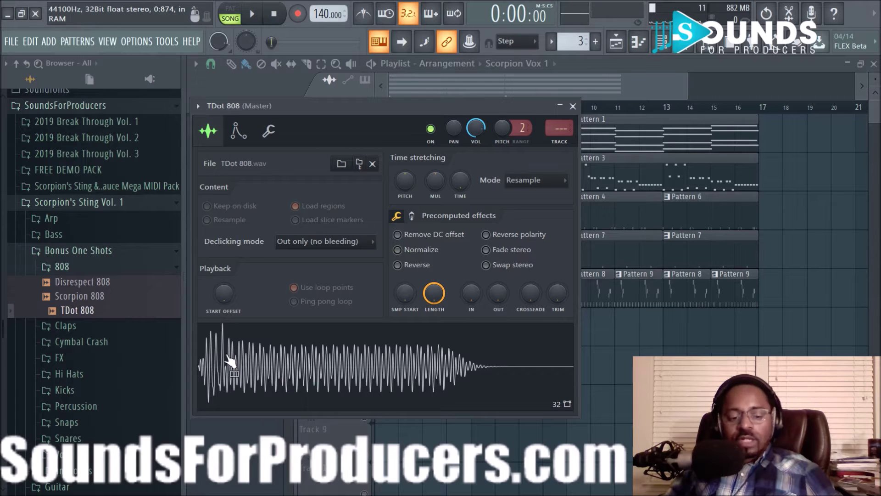
pyautogui.rightClick(298, 362)
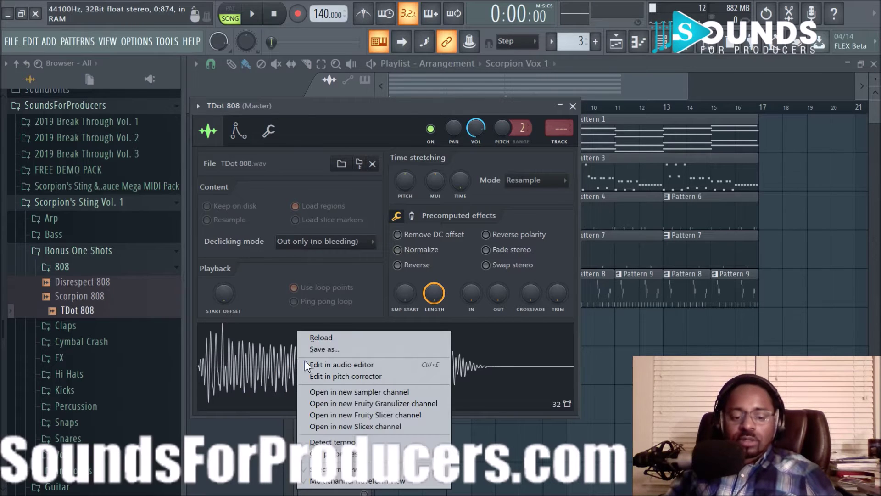
pyautogui.click(355, 365)
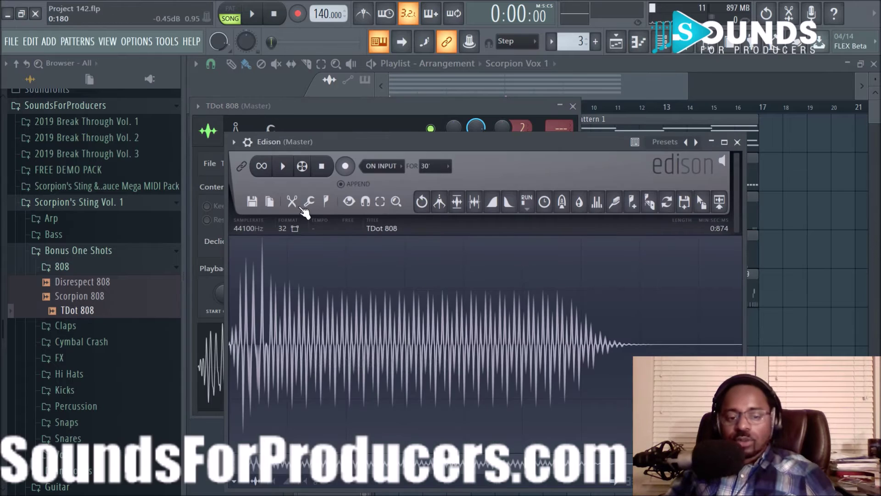
# Detect the pitch regions of the TDot 808 sample in Edison and close the editor.
pyautogui.click(334, 199)
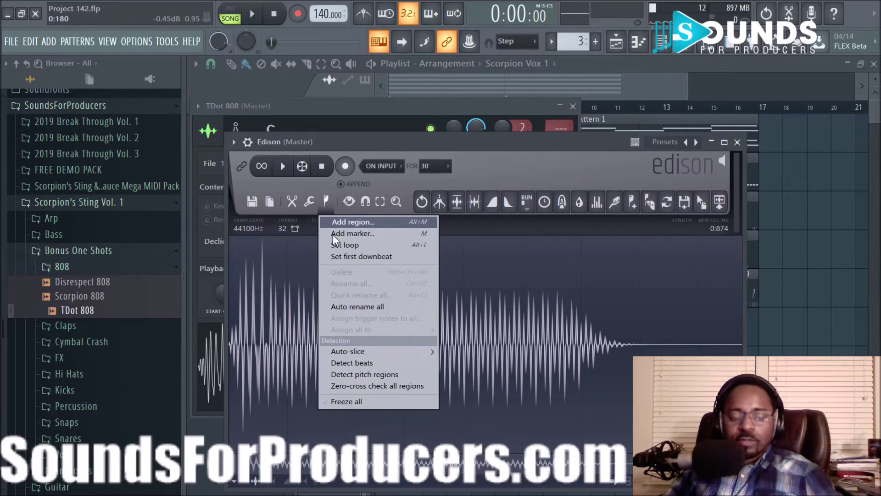
pyautogui.click(376, 374)
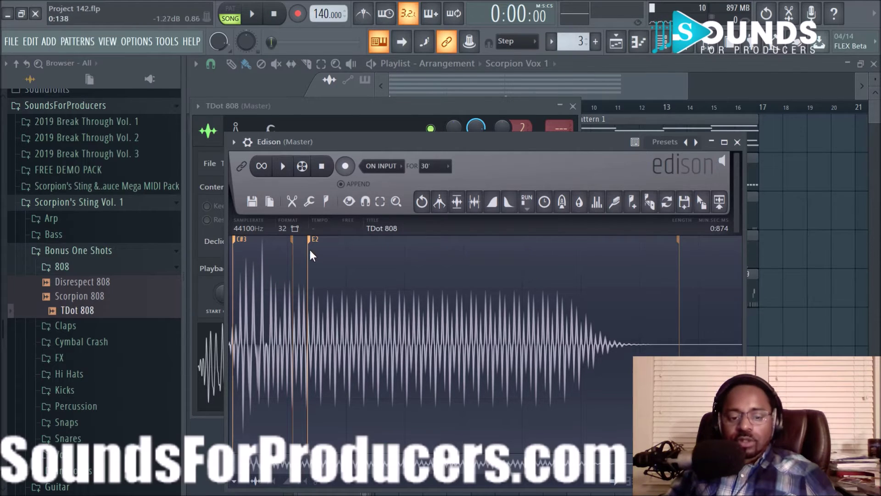
pyautogui.click(737, 142)
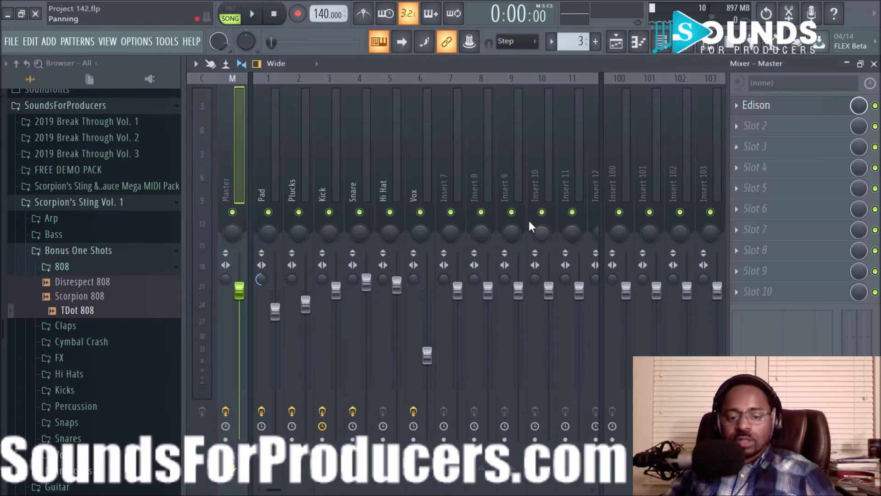
# Set the TDot 808 channel's root note to E2 and close its settings.
pyautogui.press('F6')
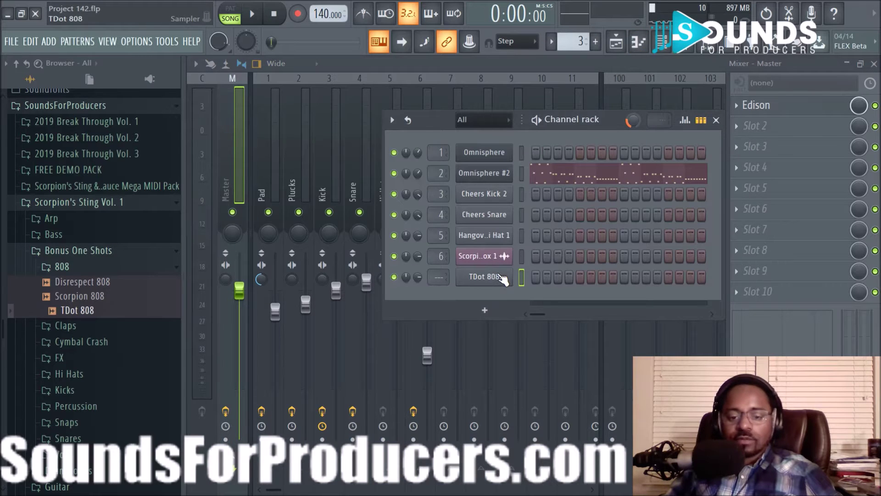
pyautogui.click(504, 278)
pyautogui.click(269, 131)
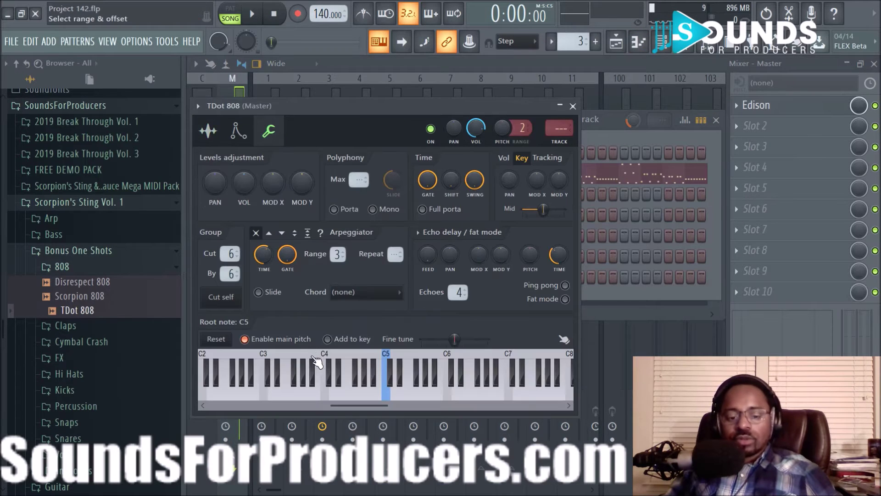
pyautogui.scroll(3, 324, 390)
pyautogui.rightClick(309, 393)
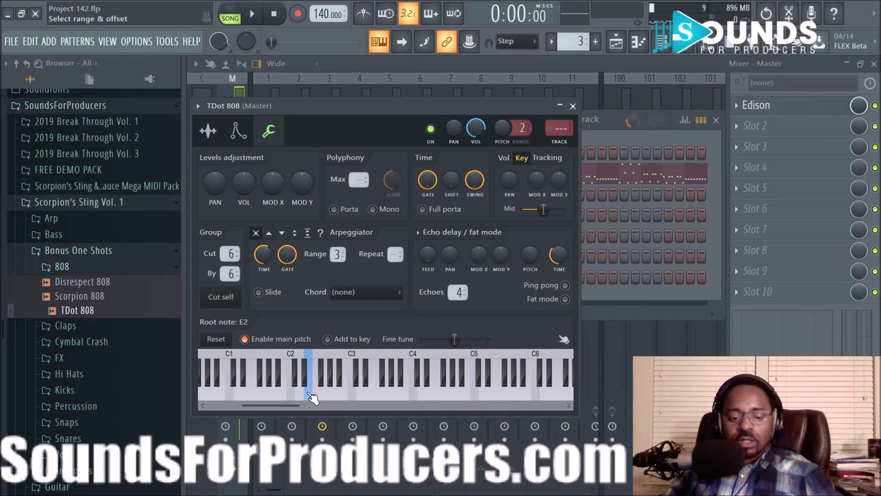
pyautogui.click(207, 132)
pyautogui.click(573, 107)
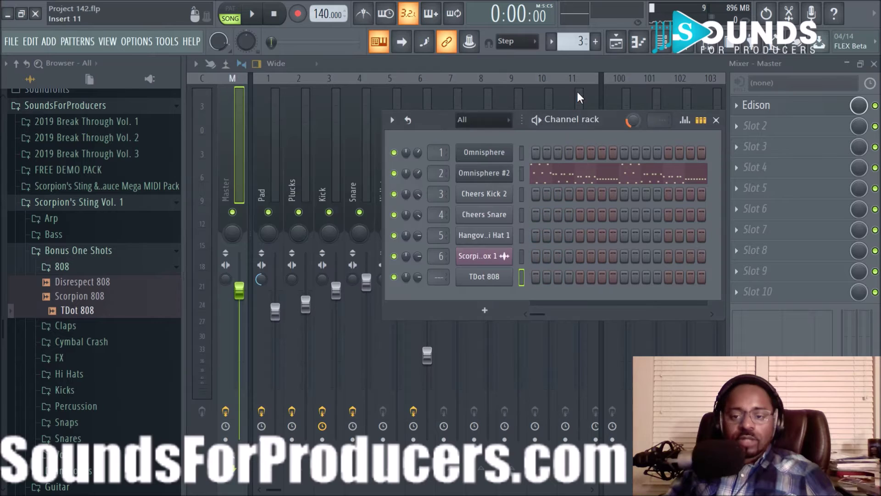
# Create a new empty pattern, place it on playlist Track 7 at bar 1, and extend its clip to four bars.
pyautogui.click(615, 41)
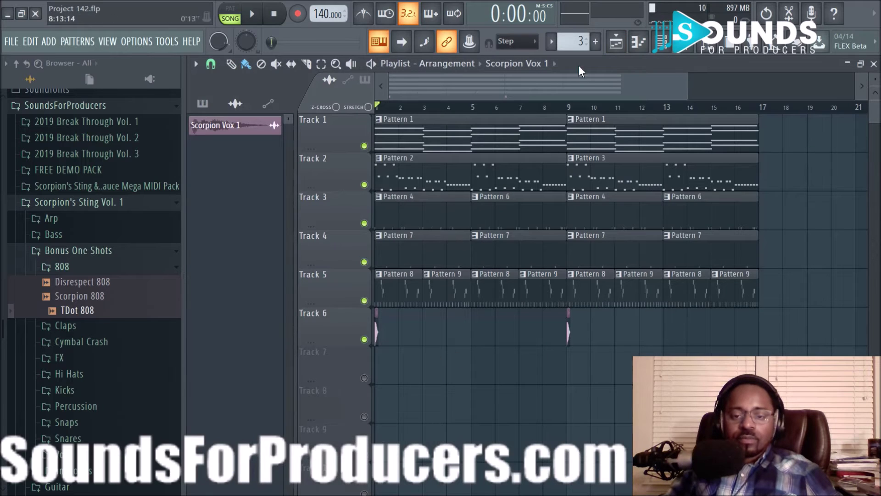
pyautogui.click(595, 41)
pyautogui.click(405, 363)
pyautogui.click(364, 378)
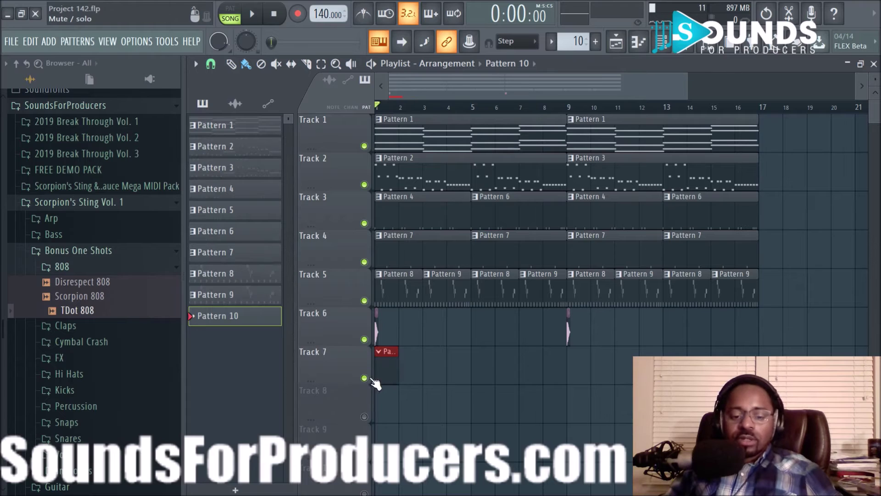
pyautogui.moveTo(395, 370); pyautogui.dragTo(458, 373)
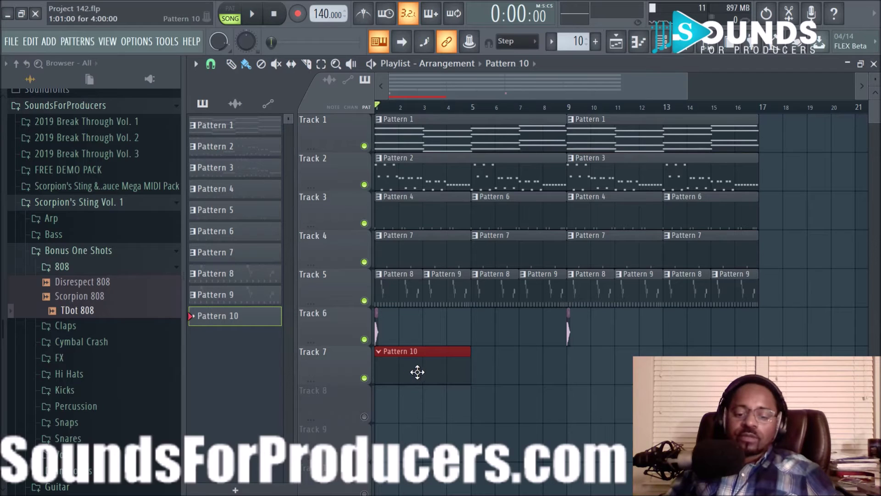
# Hide the browser to give the playlist the full window width.
pyautogui.click(446, 369)
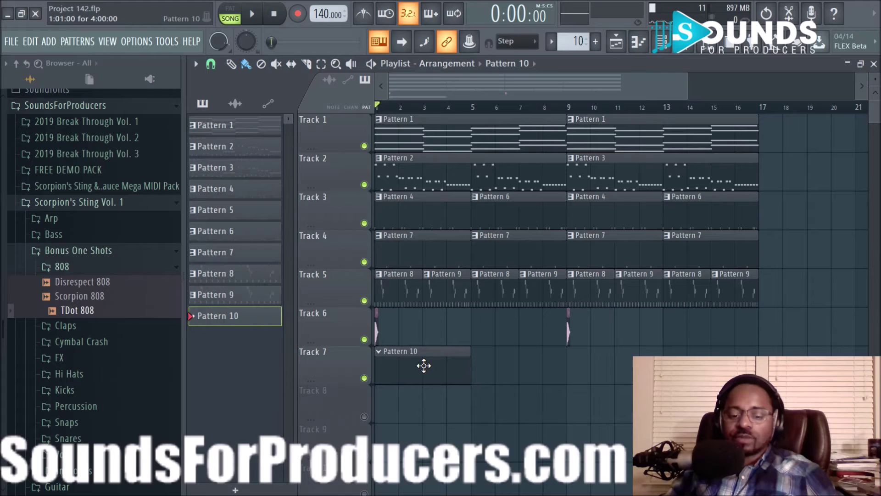
pyautogui.click(544, 378)
pyautogui.rightClick(572, 381)
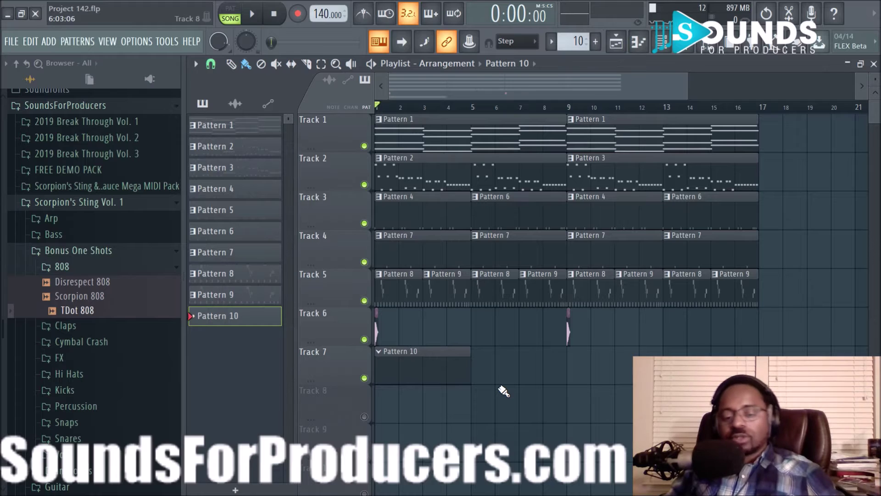
pyautogui.click(730, 42)
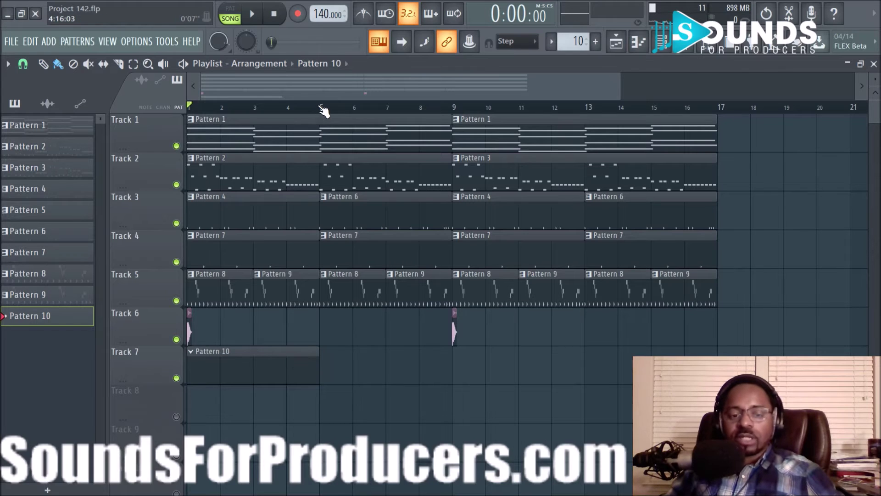
pyautogui.scroll(-2, 323, 111)
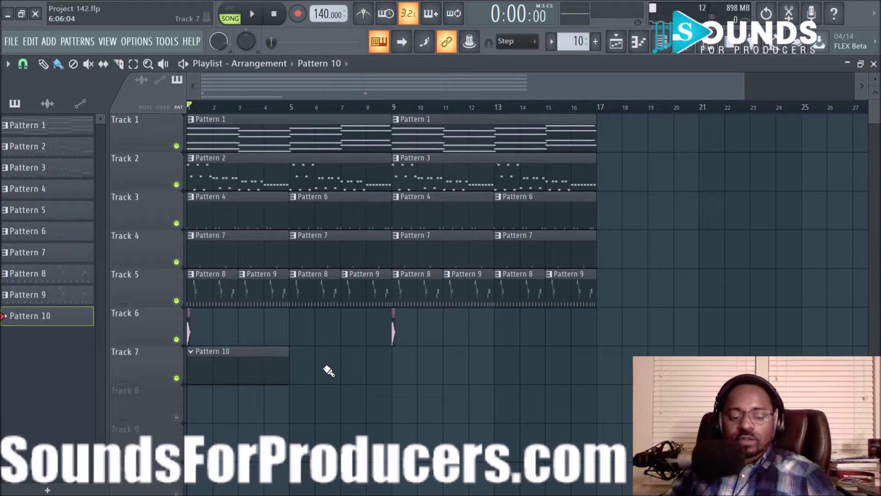
# Play the start of the arrangement briefly and open the TDot 808 channel's piano roll.
pyautogui.press('space')
pyautogui.click(661, 43)
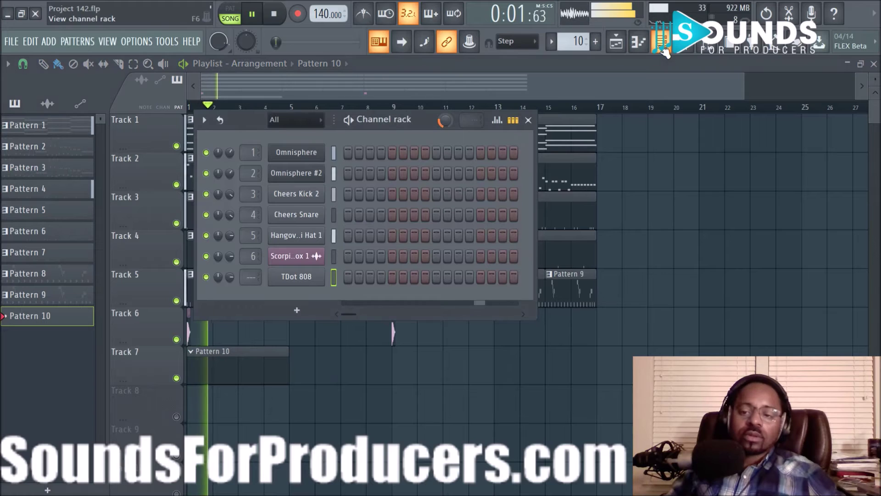
pyautogui.press('space')
pyautogui.rightClick(318, 278)
pyautogui.click(353, 277)
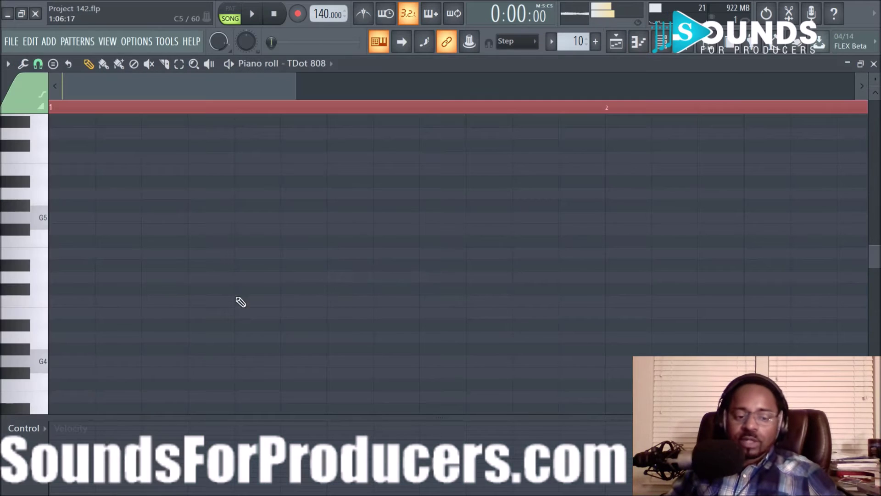
# Audition the TDot 808 on several piano keys and against playback to find its starting note and octave.
pyautogui.click(49, 369)
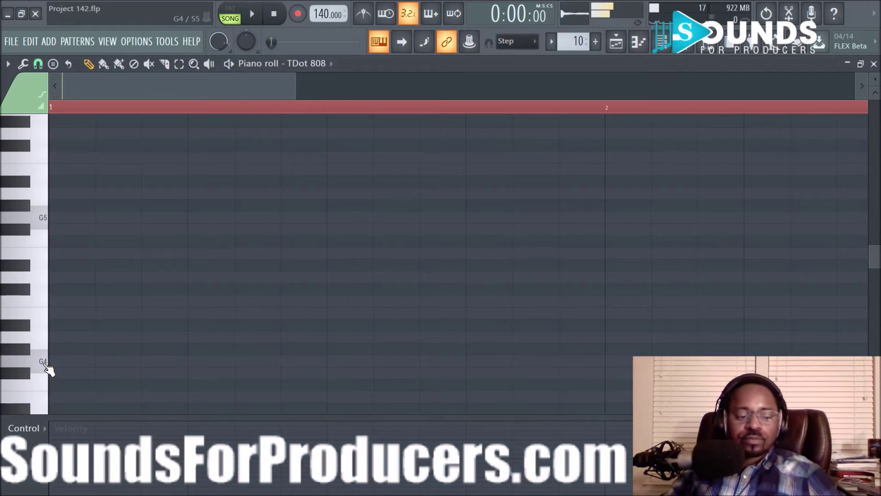
pyautogui.click(44, 224)
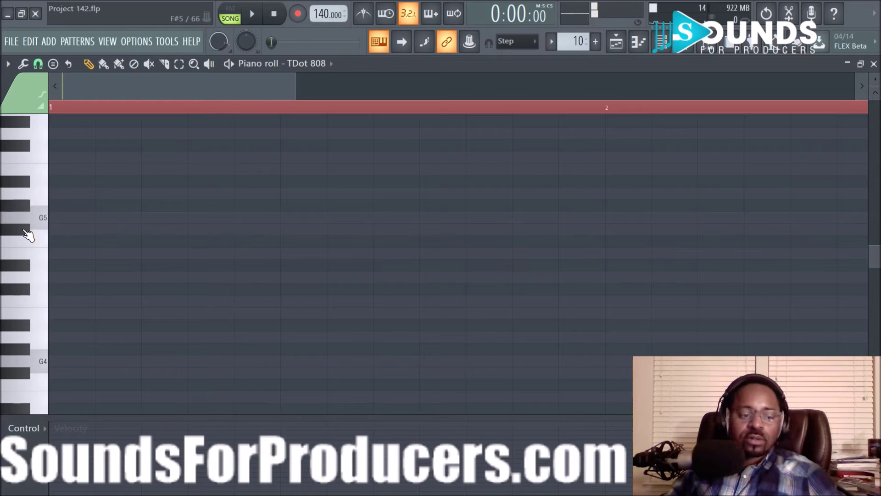
pyautogui.scroll(-3, 46, 239)
pyautogui.press('space')
pyautogui.click(38, 257)
pyautogui.click(38, 260)
pyautogui.press('space')
pyautogui.scroll(-3, 39, 303)
# Set the grid snap to 1/2 step and place a half-step-long G3 note at the start of bar 1.
pyautogui.click(39, 297)
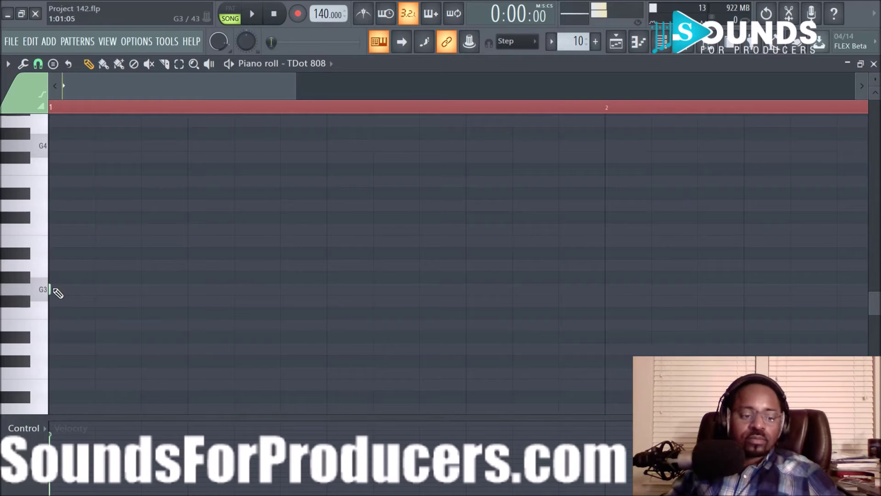
pyautogui.click(41, 64)
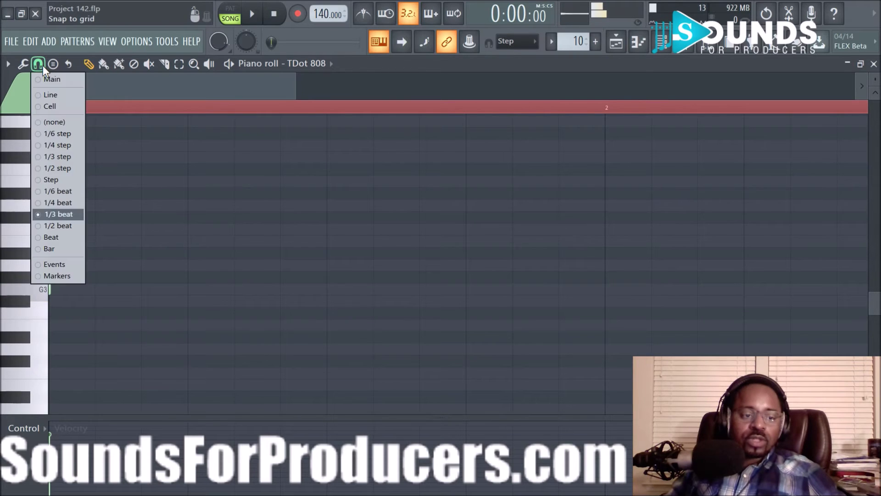
pyautogui.click(49, 171)
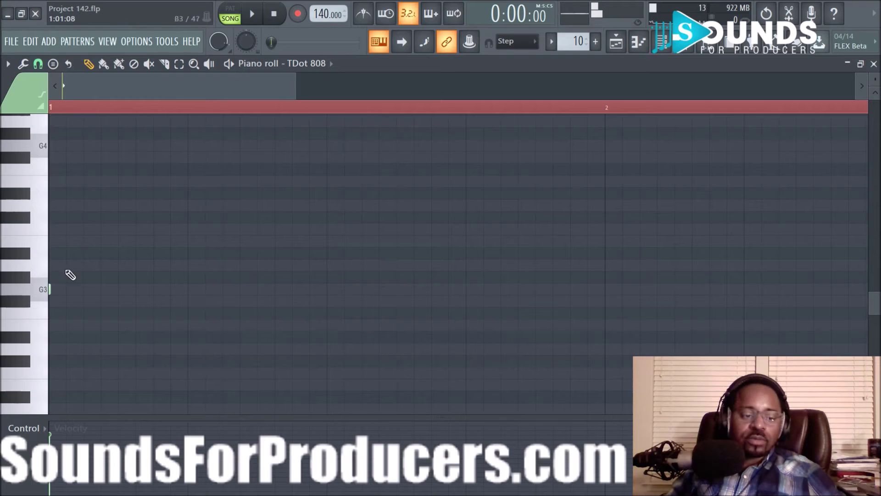
pyautogui.click(52, 290)
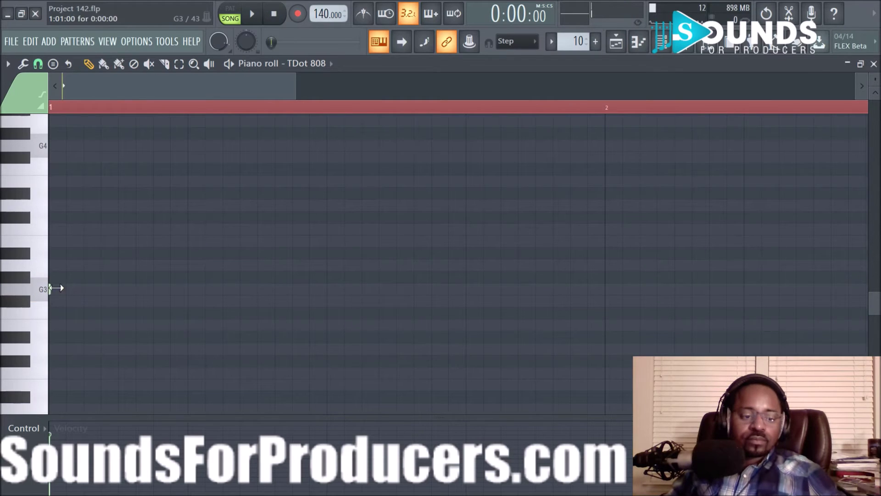
pyautogui.press('space')
pyautogui.press('space')
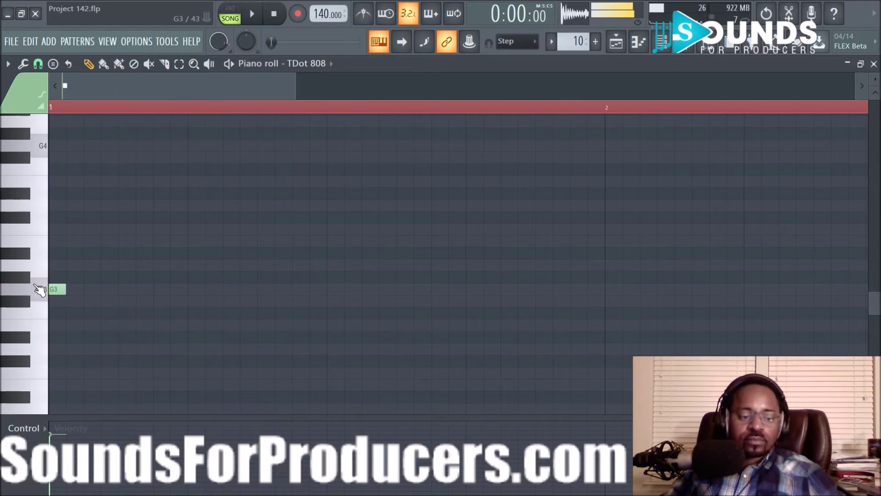
# Add two more half-step G3 notes in bar 1, at step 7 and step 13.
pyautogui.scroll(-5, 170, 110)
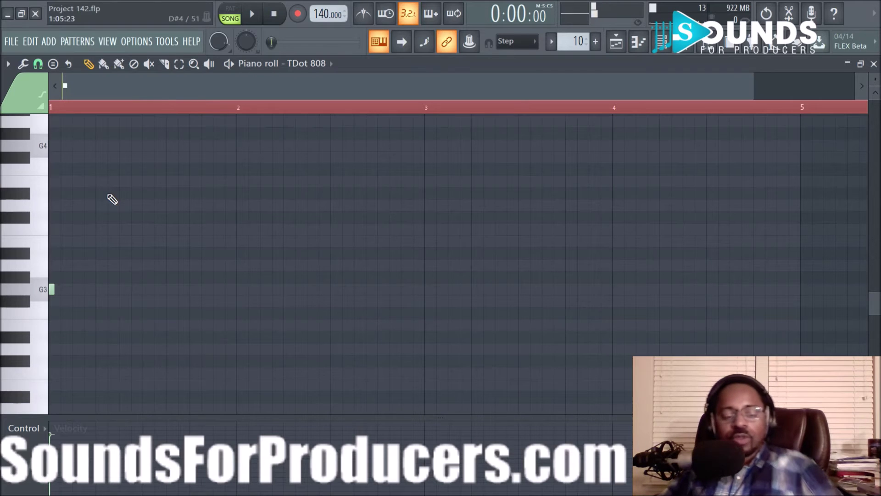
pyautogui.scroll(-1, 179, 109)
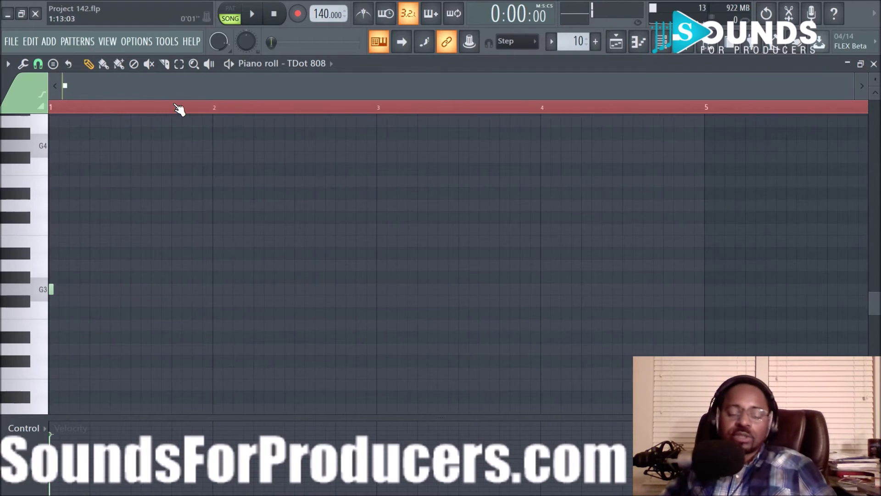
pyautogui.press('space')
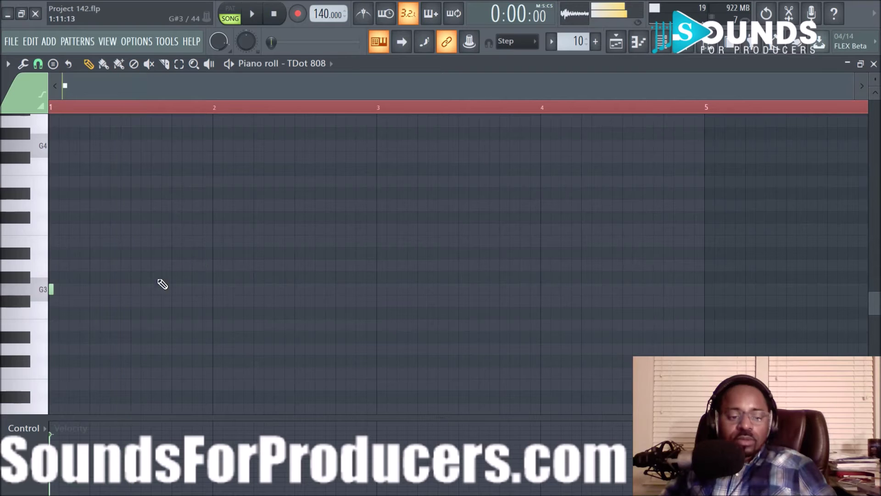
pyautogui.click(112, 289)
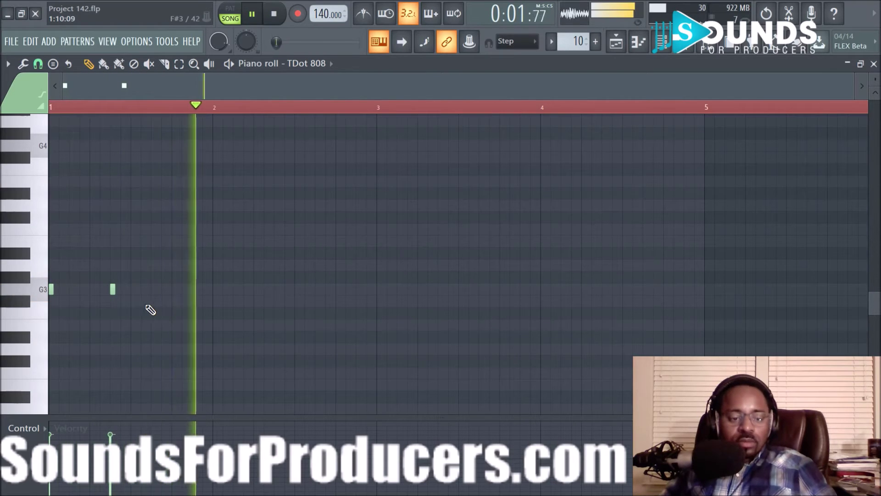
pyautogui.click(174, 289)
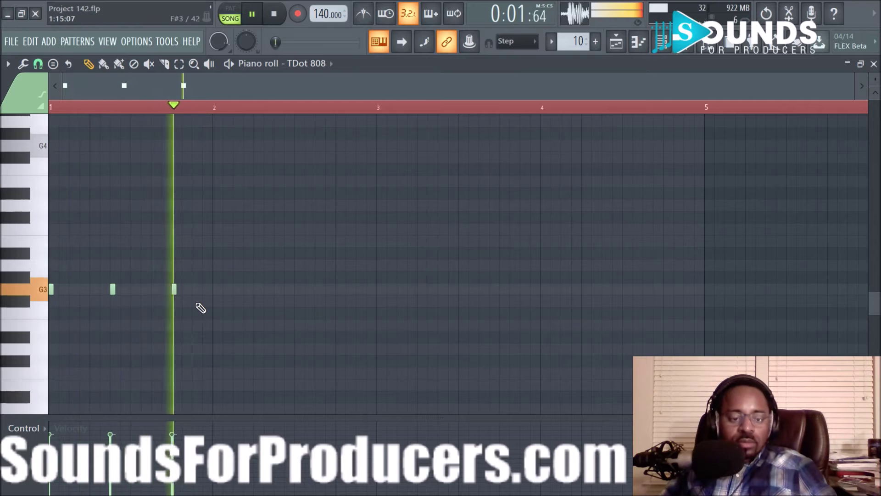
pyautogui.press('space')
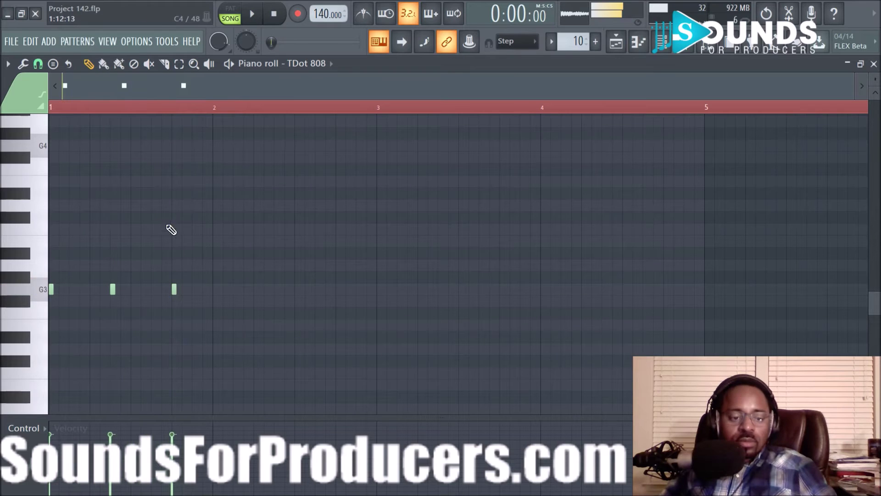
# Try out a G4 note just before the last G3 note in bar 1 and delete it.
pyautogui.click(163, 145)
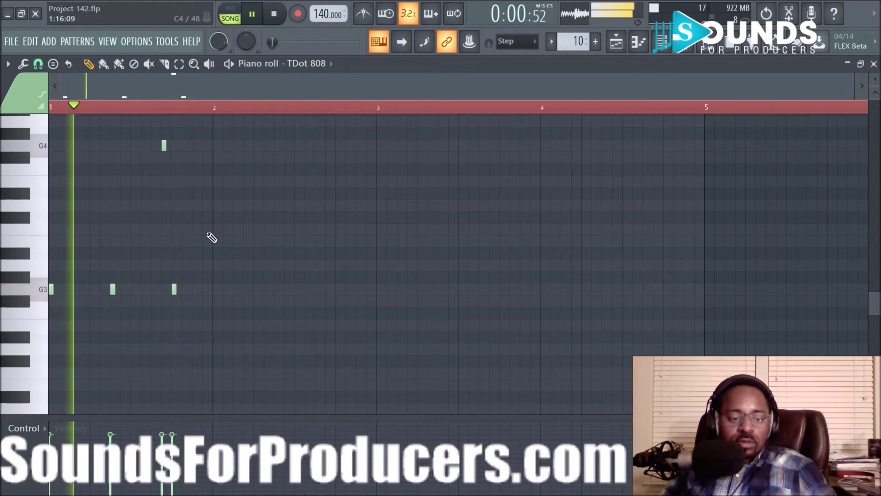
pyautogui.press('space')
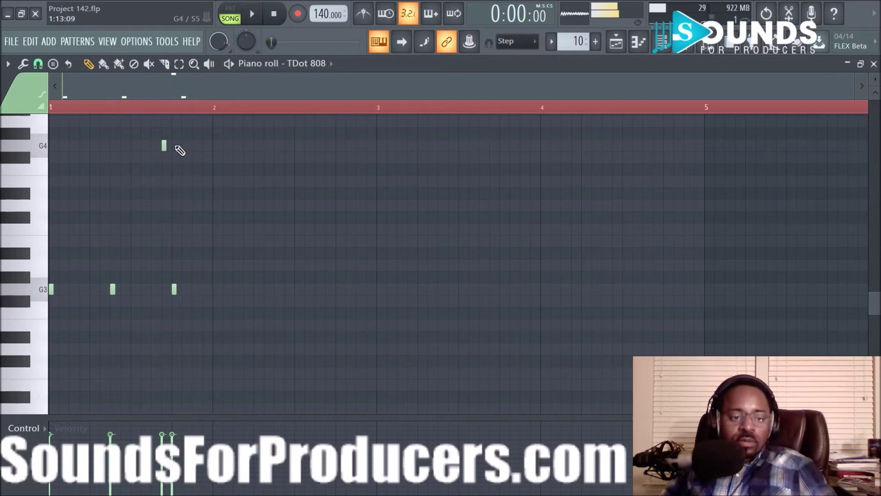
pyautogui.scroll(3, 165, 110)
pyautogui.moveTo(173, 147); pyautogui.dragTo(188, 147)
pyautogui.press('space')
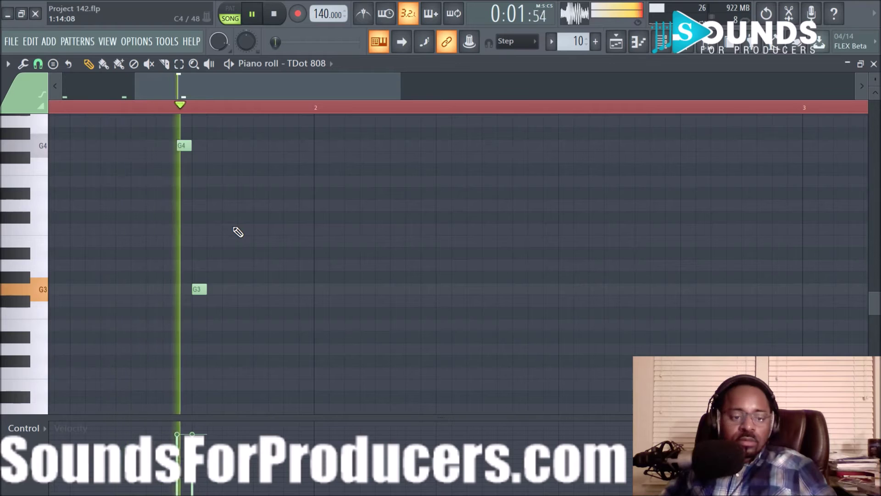
pyautogui.rightClick(184, 144)
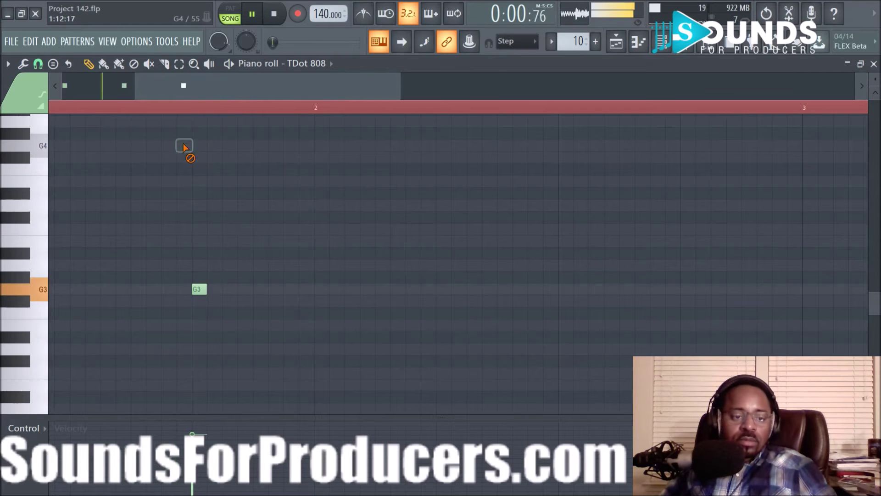
# Place a G4 note in bar 1 starting one and a half steps before the last G3 note and check it in playback.
pyautogui.press('space')
pyautogui.press('space')
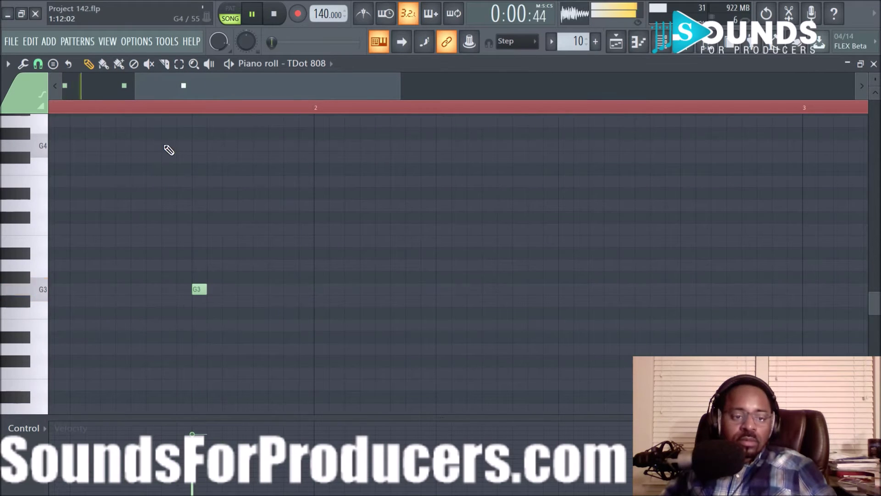
pyautogui.click(167, 146)
pyautogui.moveTo(169, 146); pyautogui.dragTo(153, 146)
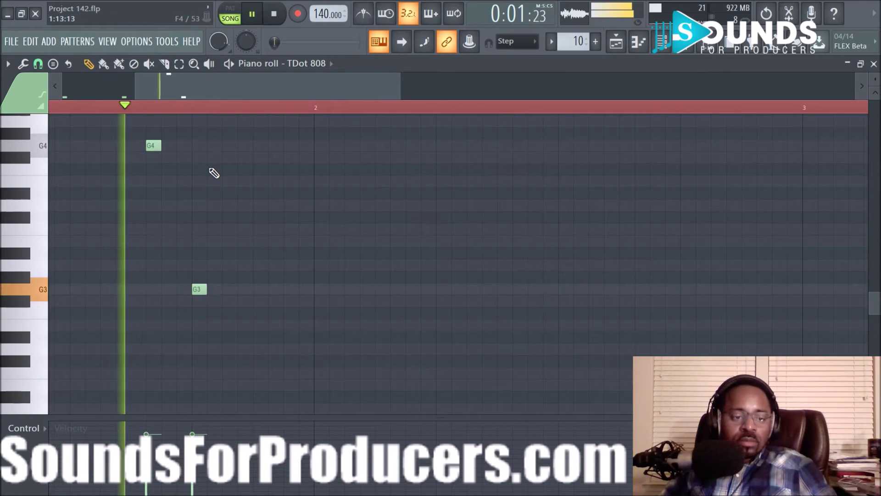
pyautogui.press('space')
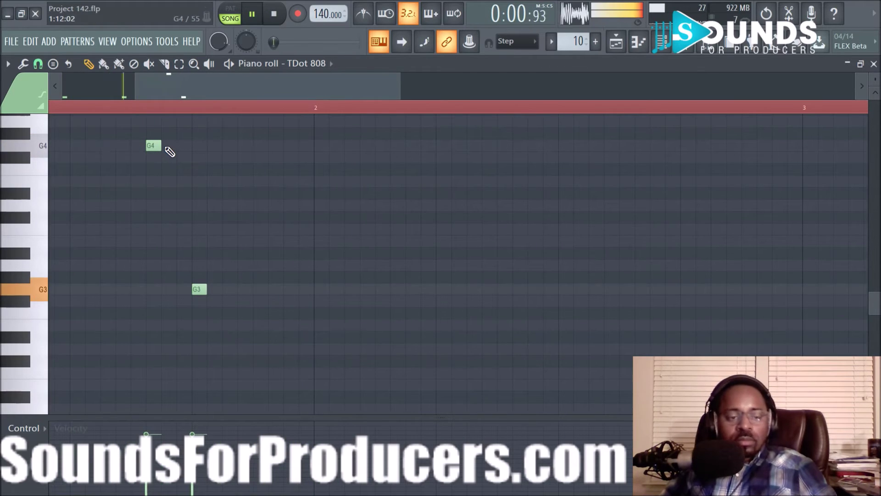
pyautogui.press('space')
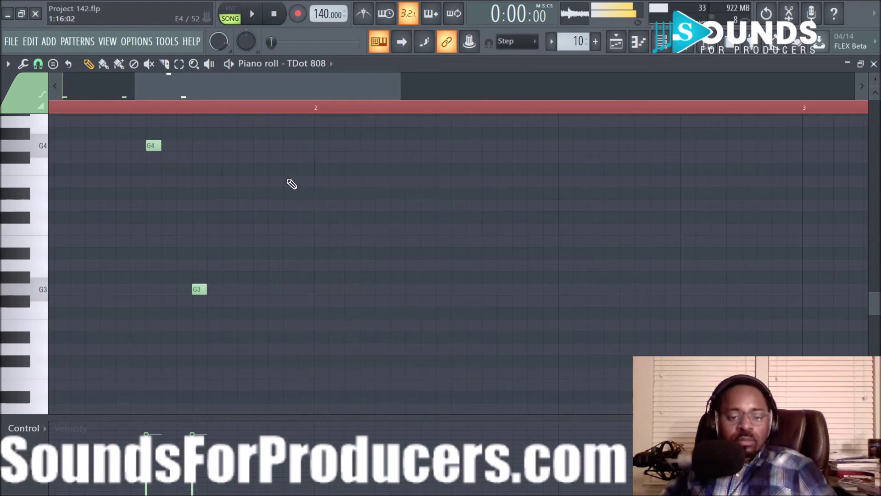
# Add an F#3 note leading directly into a G3 note on beat 2 of bar 2.
pyautogui.press('space')
pyautogui.scroll(-3, 305, 115)
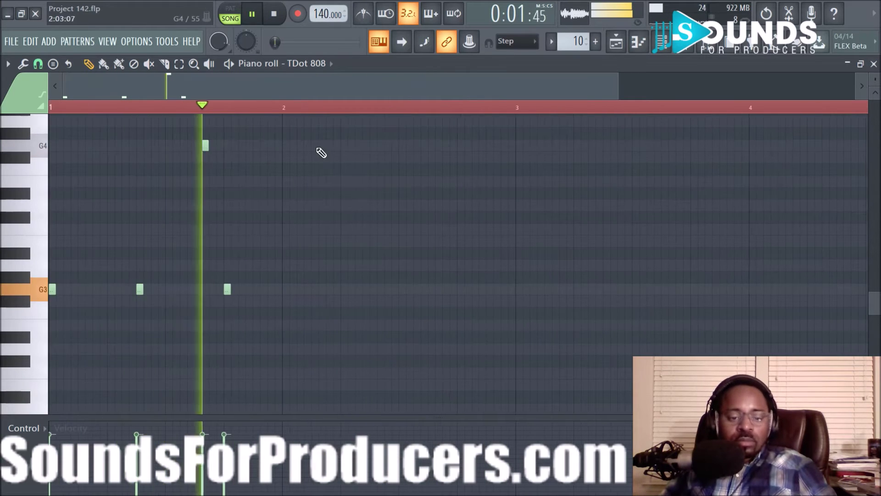
pyautogui.press('space')
pyautogui.click(336, 300)
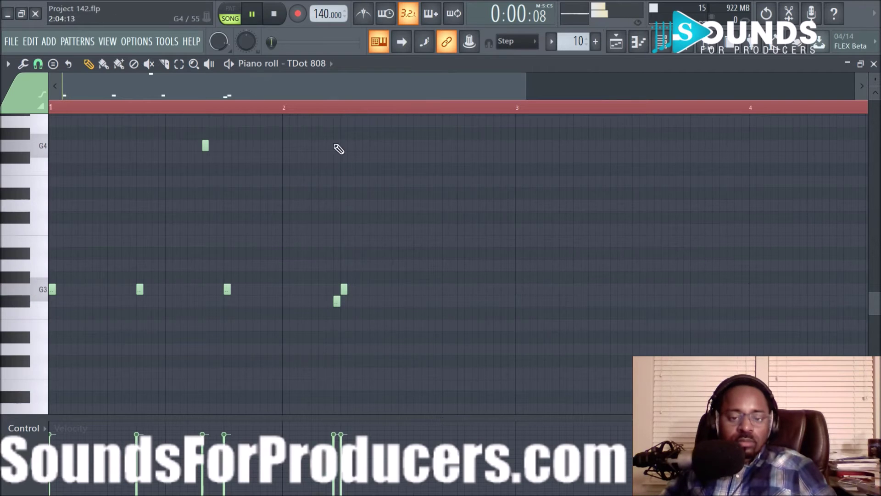
pyautogui.scroll(2, 329, 113)
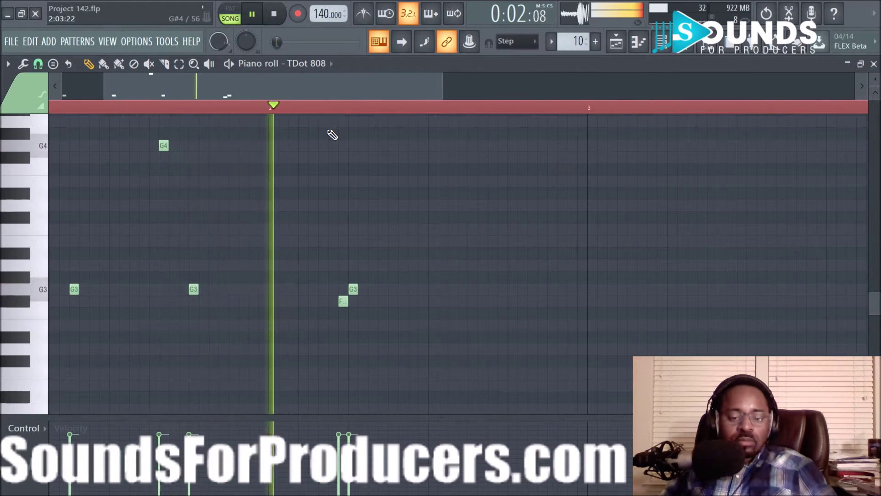
# Retime the bar 2 notes against playback so F#3 starts one and a half steps before the G3 on beat 2.
pyautogui.press('space')
pyautogui.moveTo(340, 299); pyautogui.dragTo(341, 289)
pyautogui.press('space')
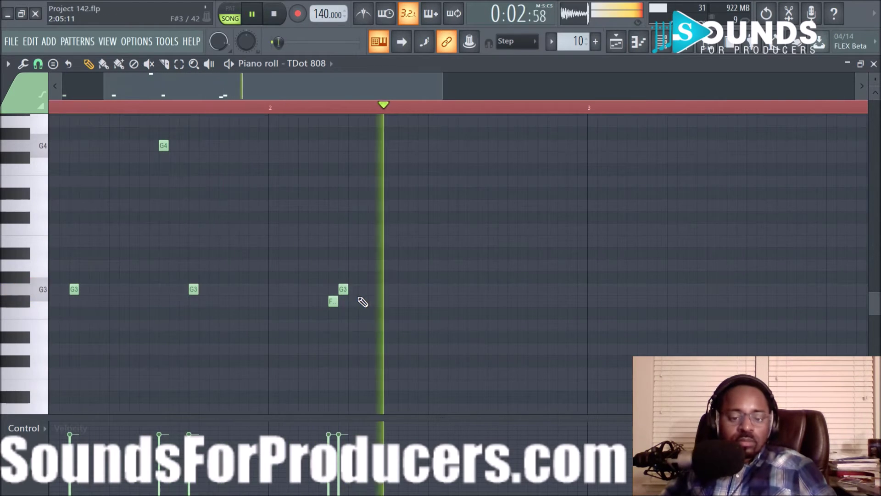
pyautogui.press('space')
pyautogui.moveTo(334, 302)
pyautogui.mouseDown()
pyautogui.moveTo(315, 299)
pyautogui.moveTo(322, 301)
pyautogui.mouseUp()
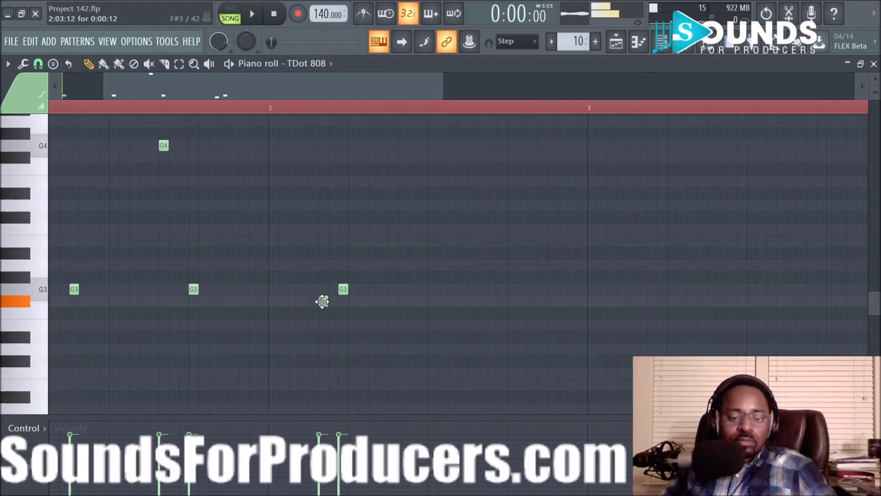
pyautogui.press('space')
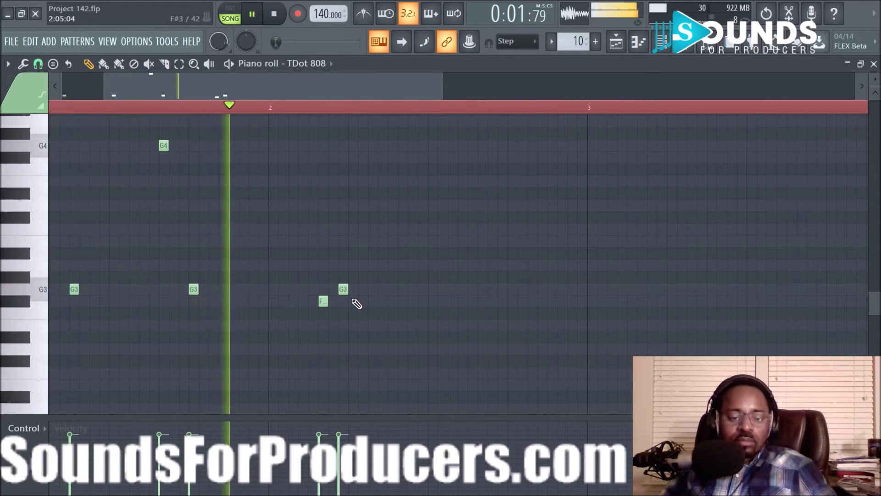
pyautogui.press('space')
pyautogui.moveTo(339, 286); pyautogui.dragTo(349, 288)
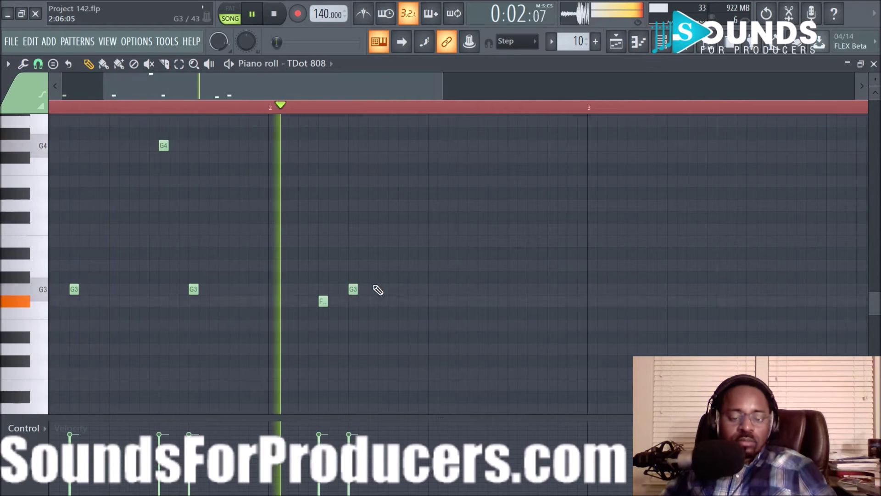
pyautogui.press('space')
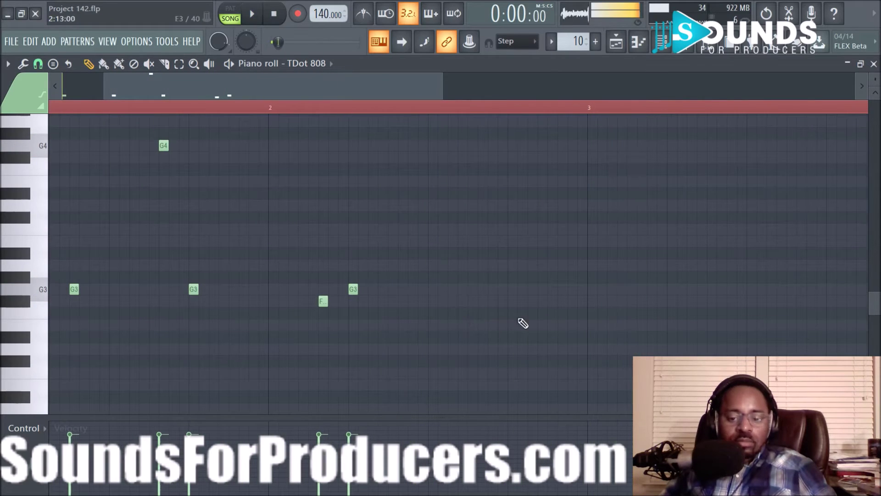
# Add G3 notes on step 15 of bar 2 and on steps 1, 7 and 13 of bar 3, checking them in playback.
pyautogui.click(549, 291)
pyautogui.press('space')
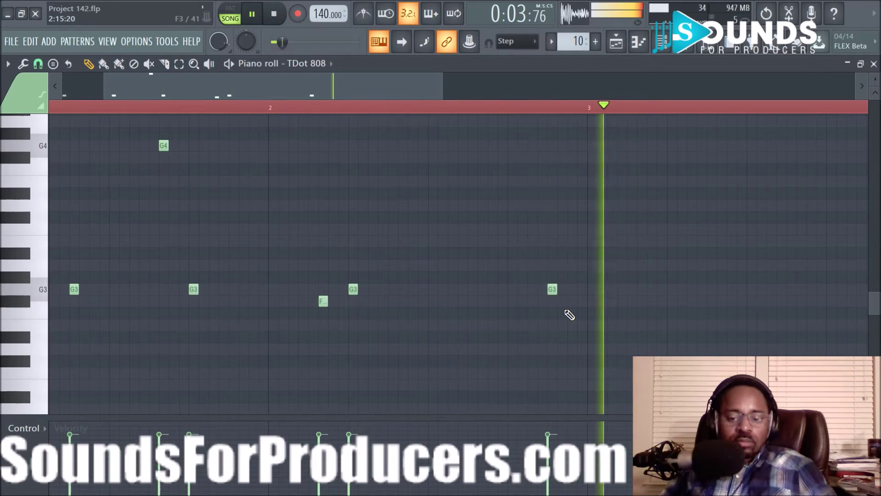
pyautogui.click(591, 290)
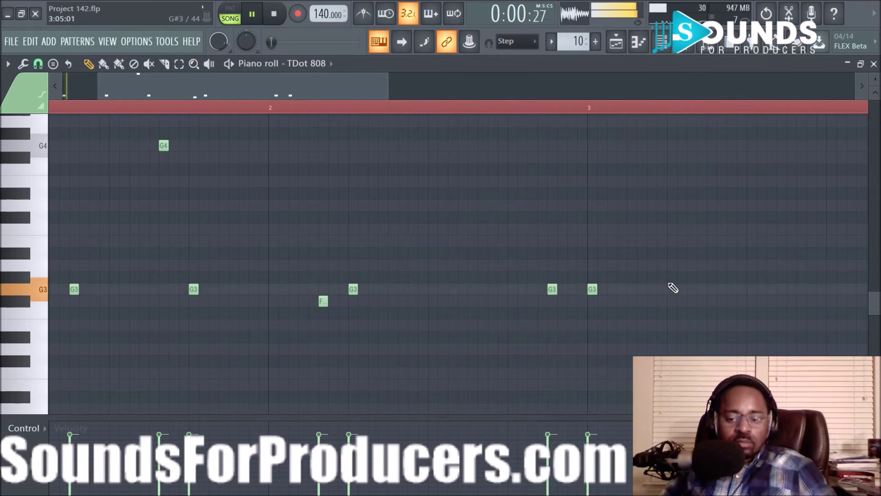
pyautogui.click(709, 289)
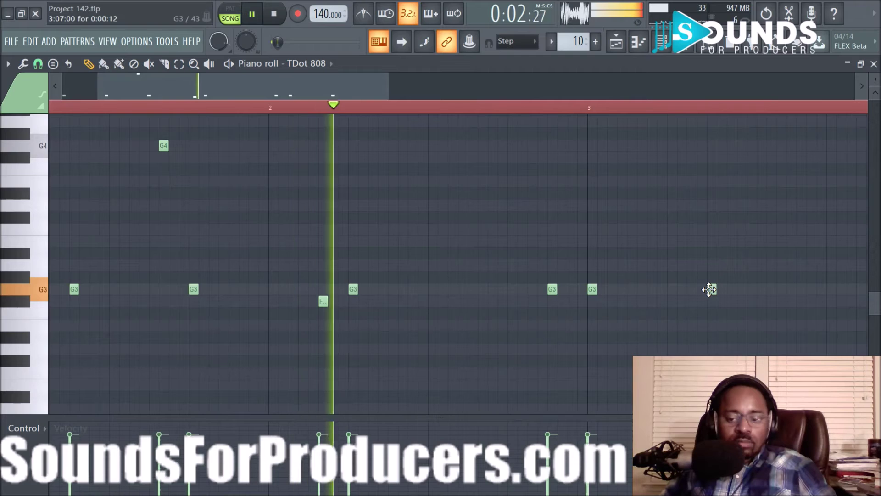
pyautogui.scroll(-3, 610, 114)
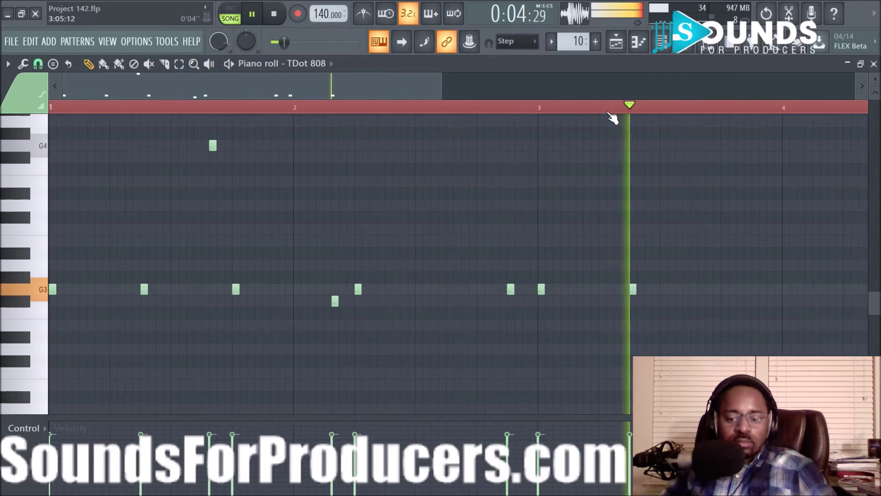
pyautogui.press('space')
pyautogui.click(724, 289)
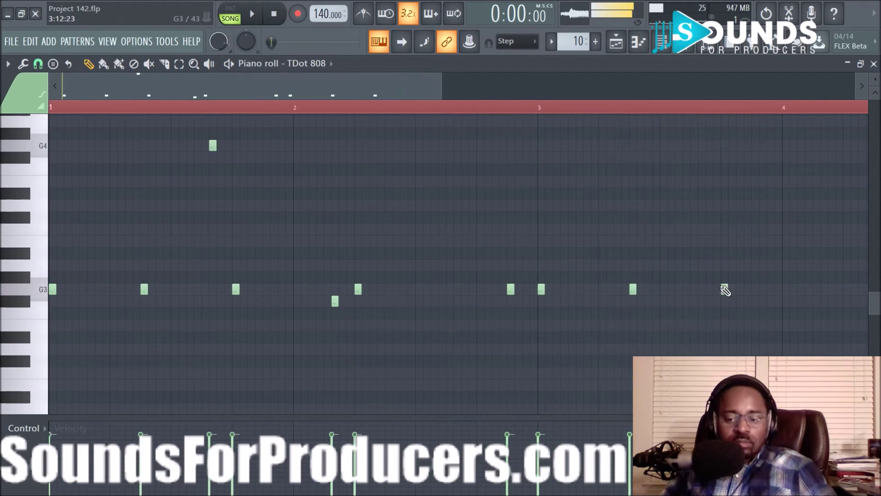
# Try out a D3 note at the very start of bar 4 in playback and delete it.
pyautogui.click(782, 324)
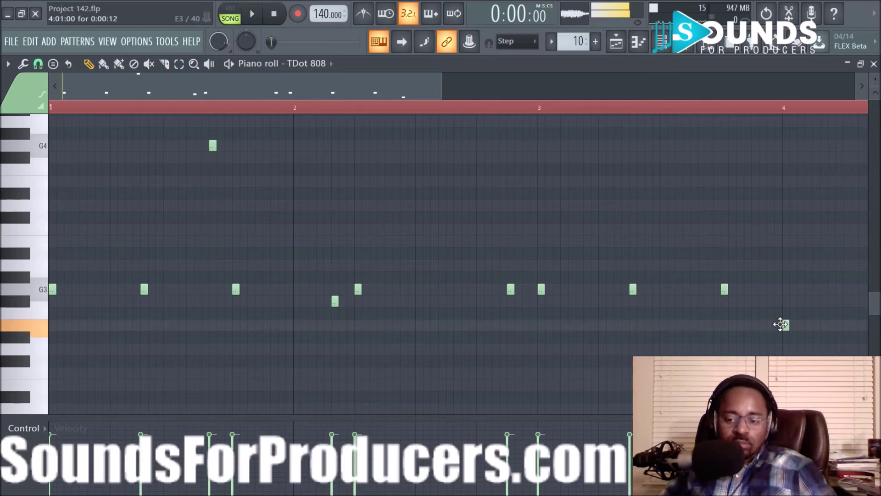
pyautogui.moveTo(782, 325); pyautogui.dragTo(786, 350)
pyautogui.press('space')
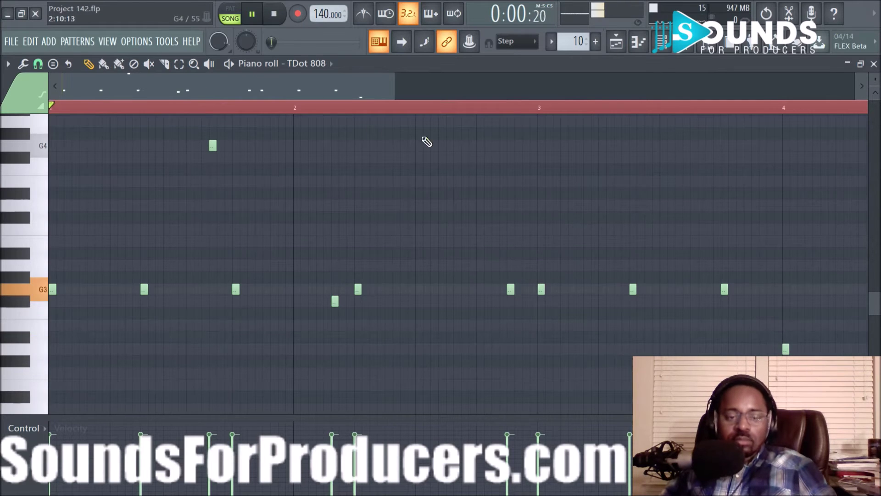
pyautogui.moveTo(312, 84); pyautogui.dragTo(404, 90)
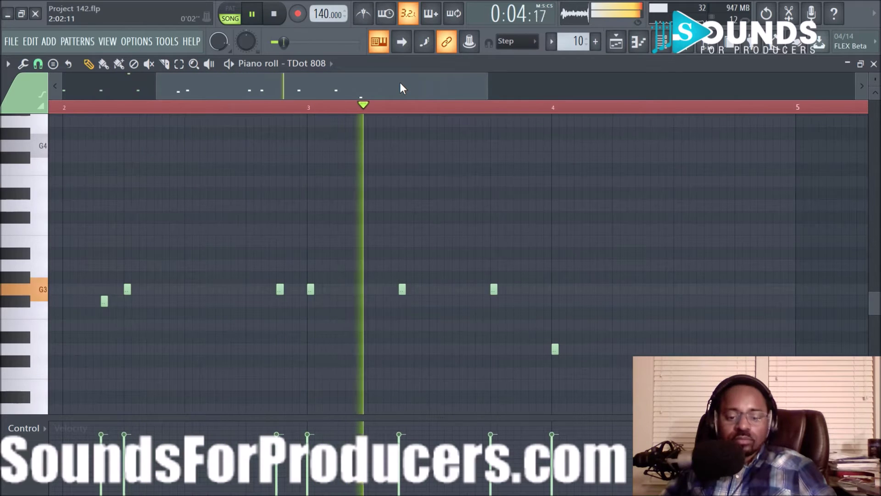
pyautogui.press('space')
pyautogui.rightClick(556, 347)
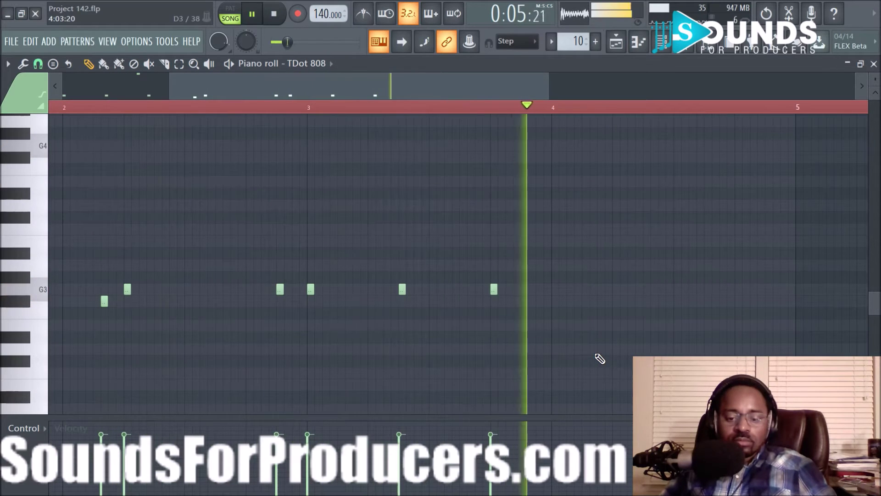
# Add two D3 notes in bar 4, on steps 3 and 5.
pyautogui.press('space')
pyautogui.click(584, 350)
pyautogui.click(615, 350)
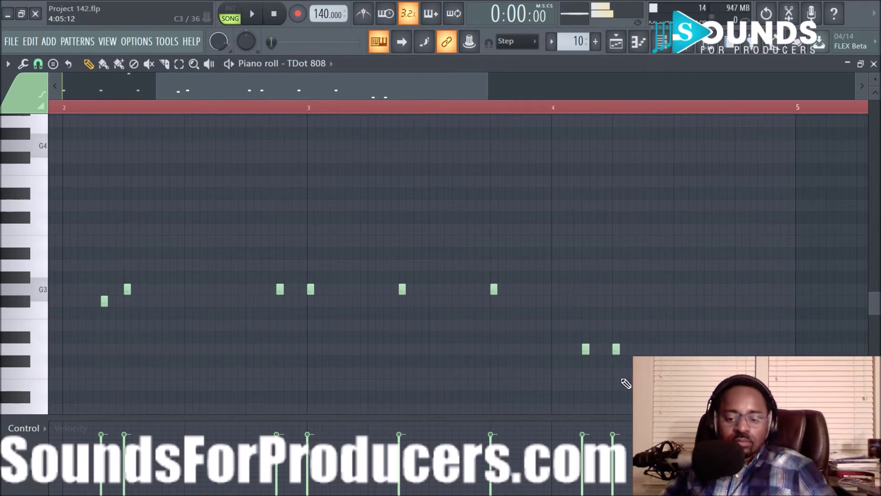
# Articulate all the 808 notes with Multiply at 26% and transpose them down one octave, checking the result in playback.
pyautogui.scroll(-2, 648, 117)
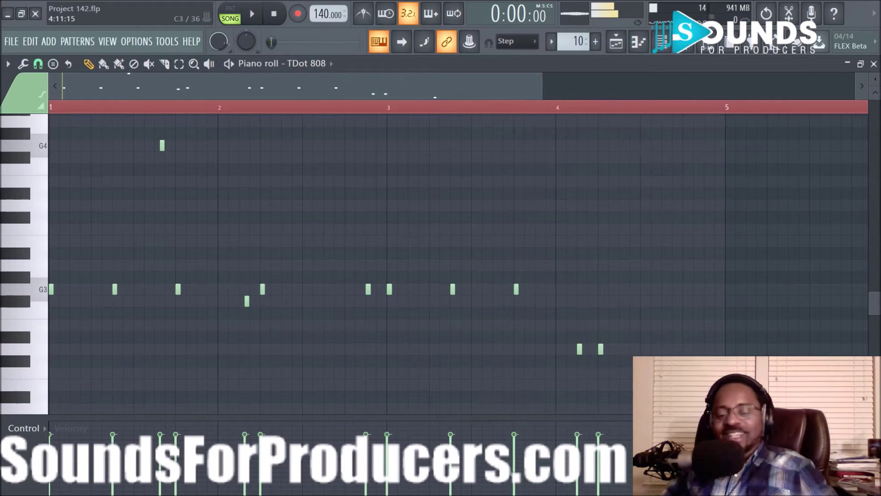
pyautogui.hotkey('ctrl', 'a')
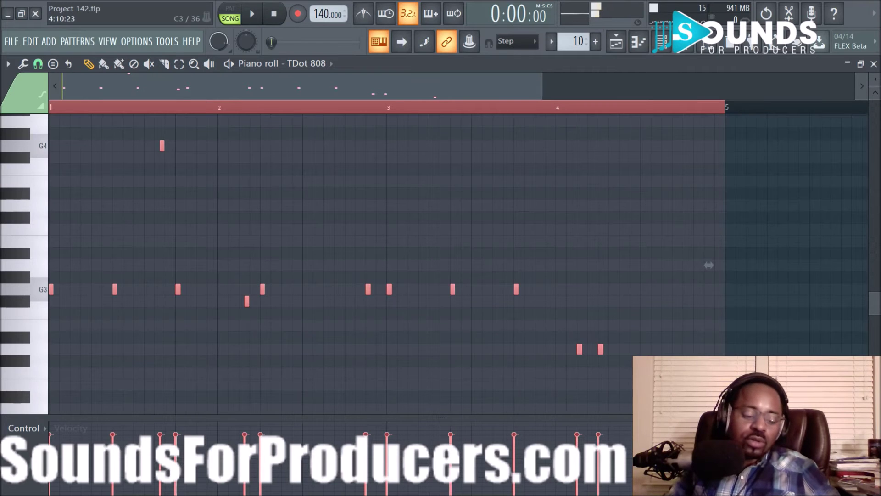
pyautogui.hotkey('alt', 'r')
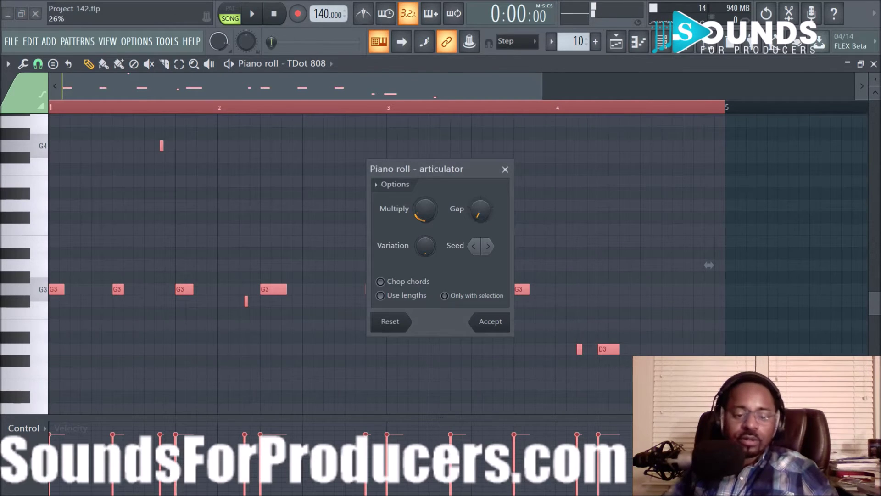
pyautogui.click(490, 321)
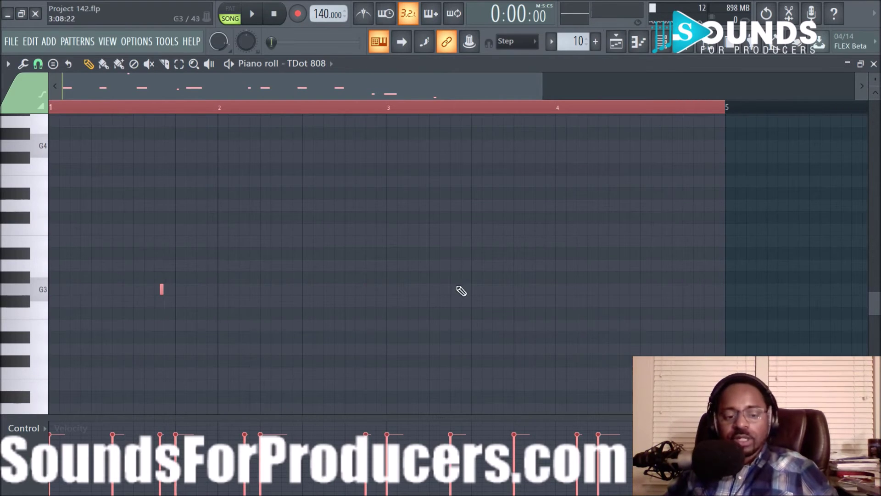
pyautogui.scroll(-4, 411, 262)
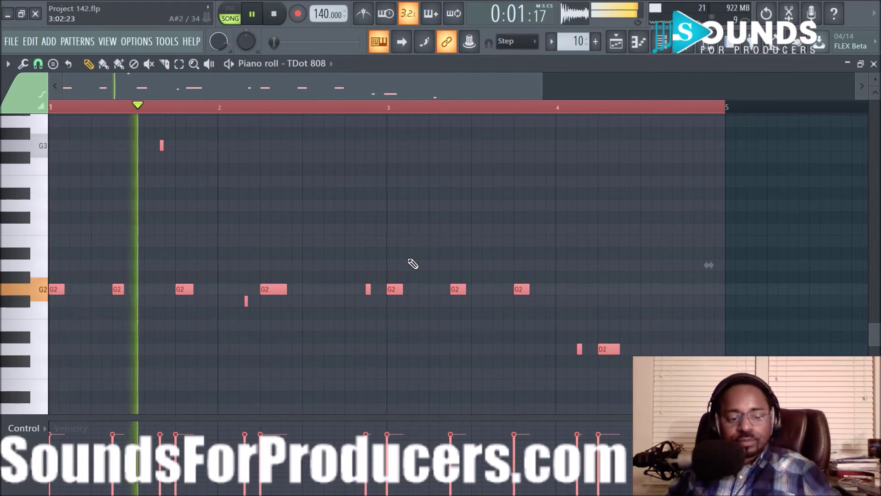
pyautogui.press('space')
# Lengthen the short G3 note in bar 1 and check the whole four-bar bass line in playback.
pyautogui.rightClick(170, 128)
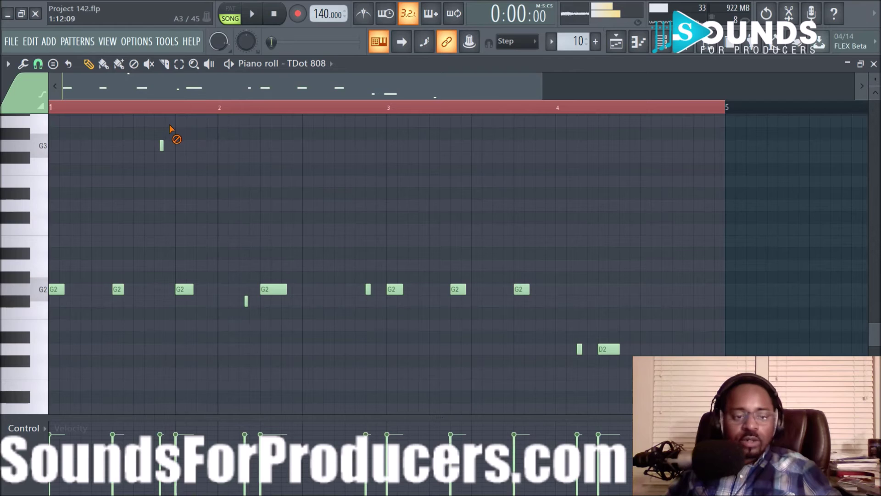
pyautogui.scroll(3, 174, 116)
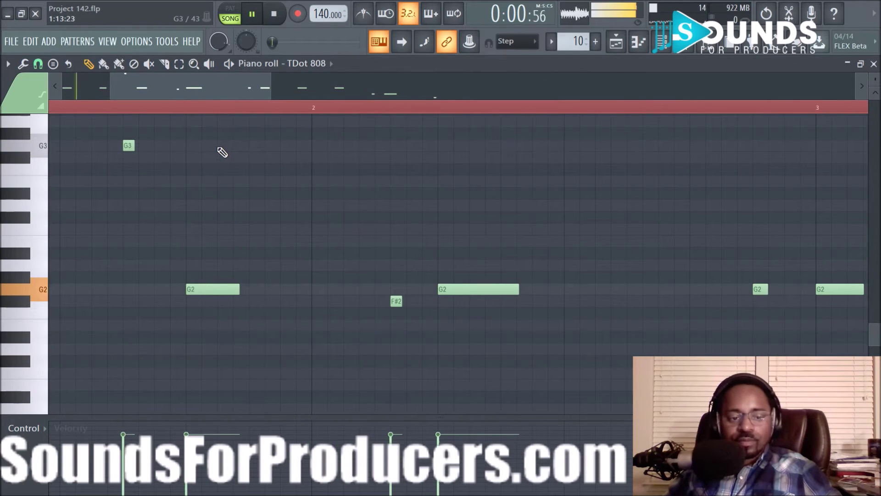
pyautogui.press('space')
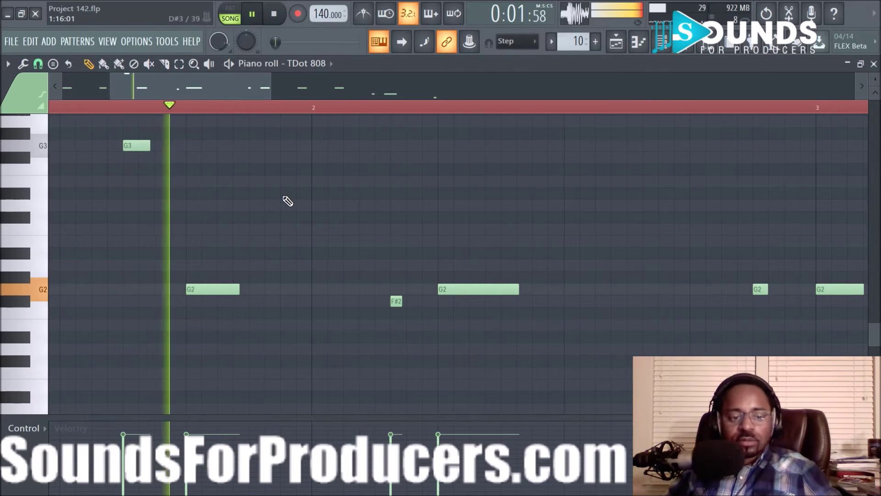
pyautogui.scroll(-3, 330, 113)
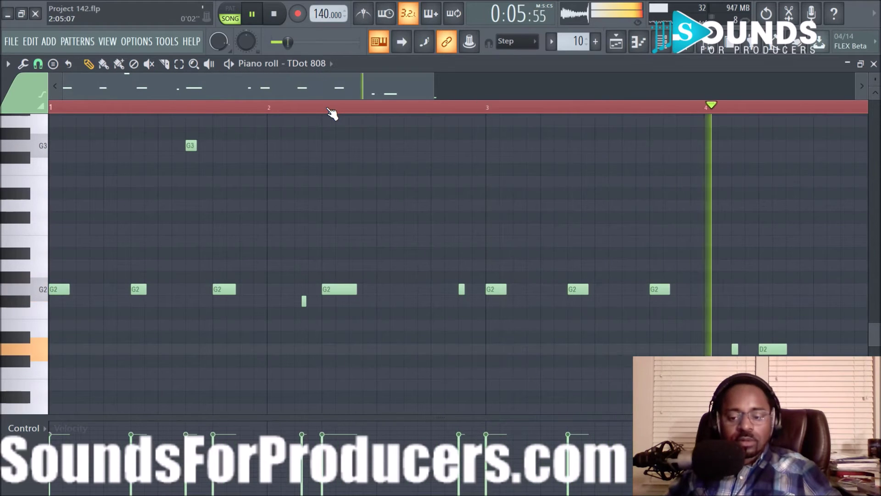
pyautogui.press('space')
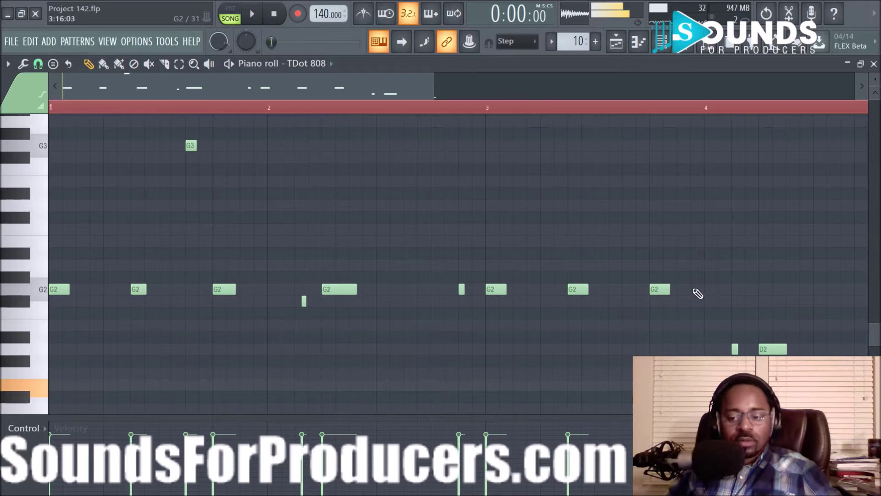
pyautogui.scroll(-1, 624, 113)
pyautogui.press('space')
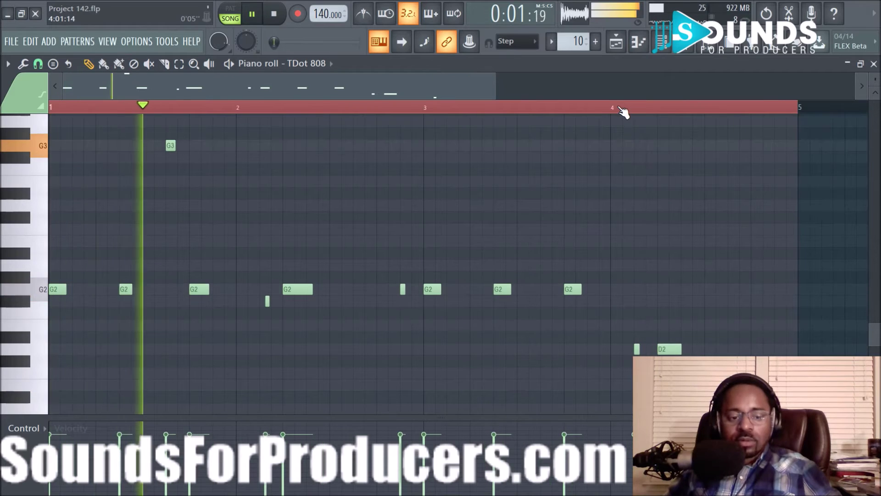
pyautogui.press('space')
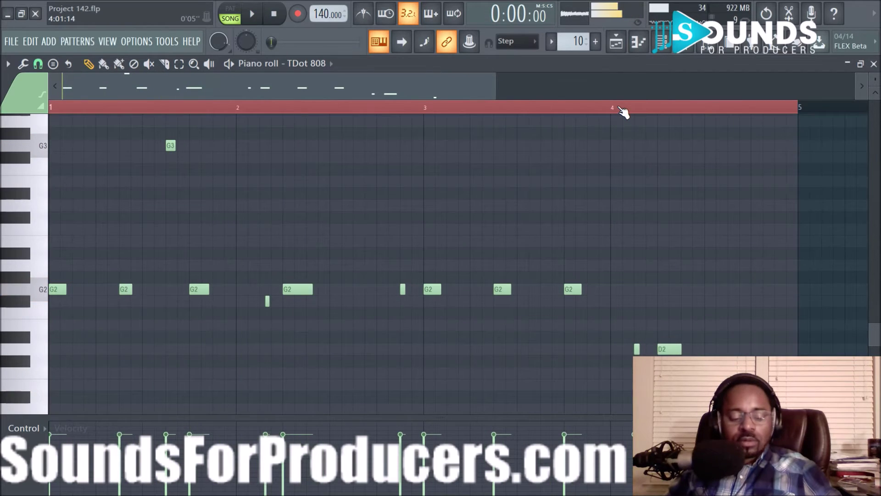
# Try transposing all the 808 notes down another octave and compare in playback.
pyautogui.hotkey('ctrl', 'a')
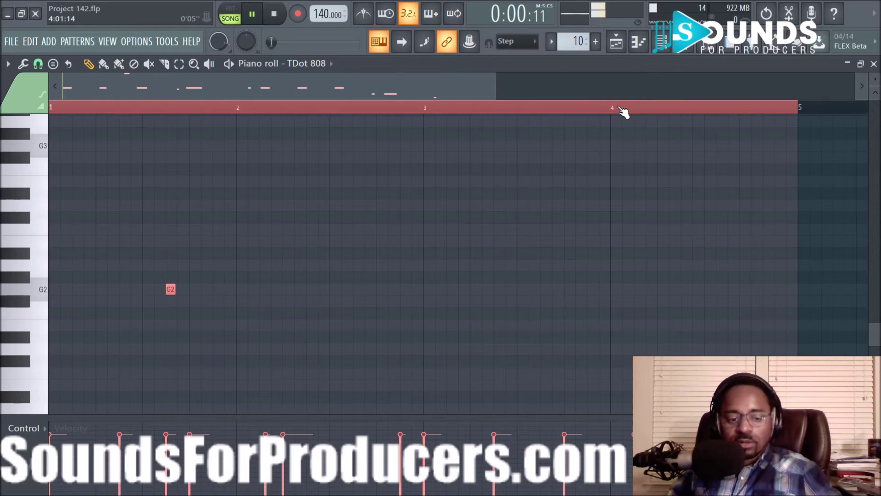
pyautogui.press('space')
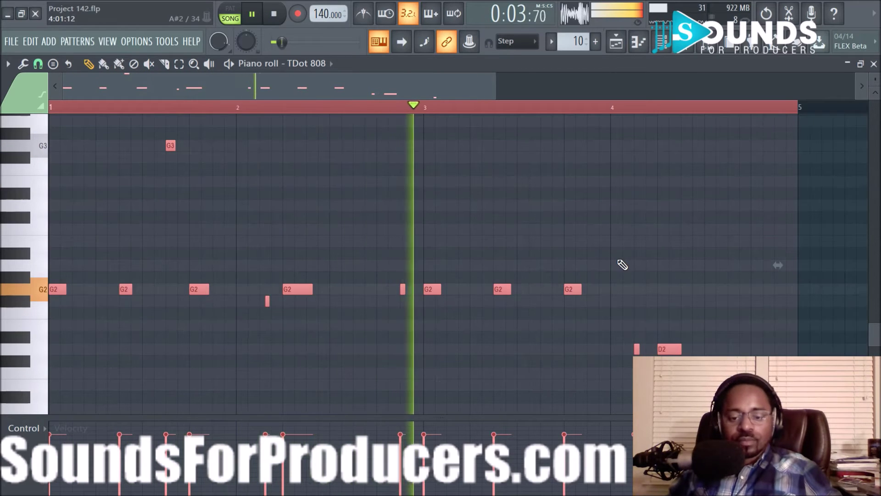
pyautogui.click(643, 242)
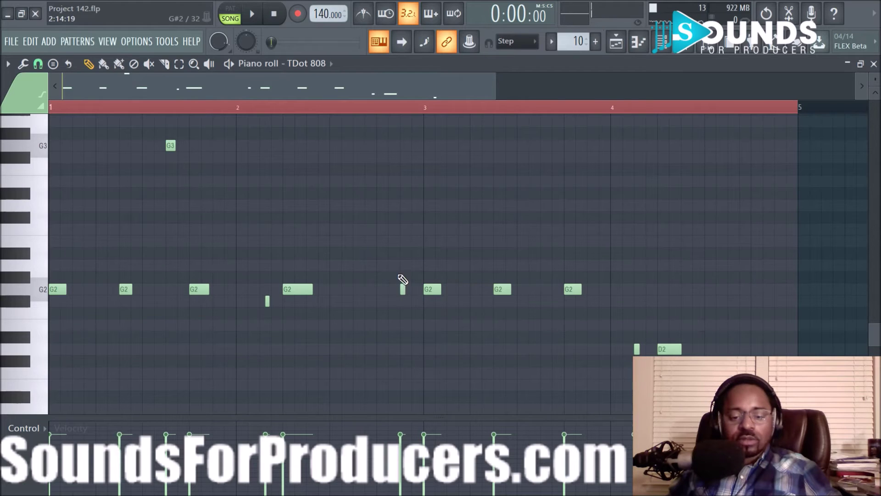
# Raise the short G2 note near the end of bar 2 one octave to G3 and check it in playback.
pyautogui.moveTo(384, 253); pyautogui.dragTo(426, 315)
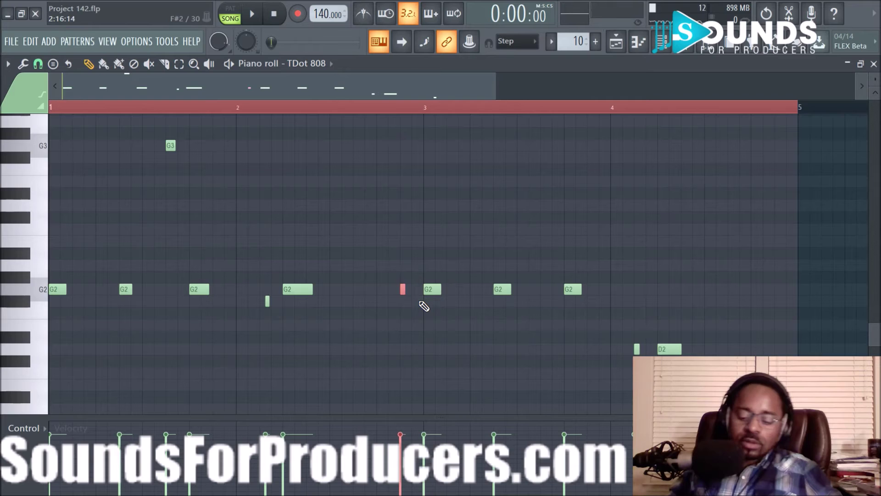
pyautogui.press('space')
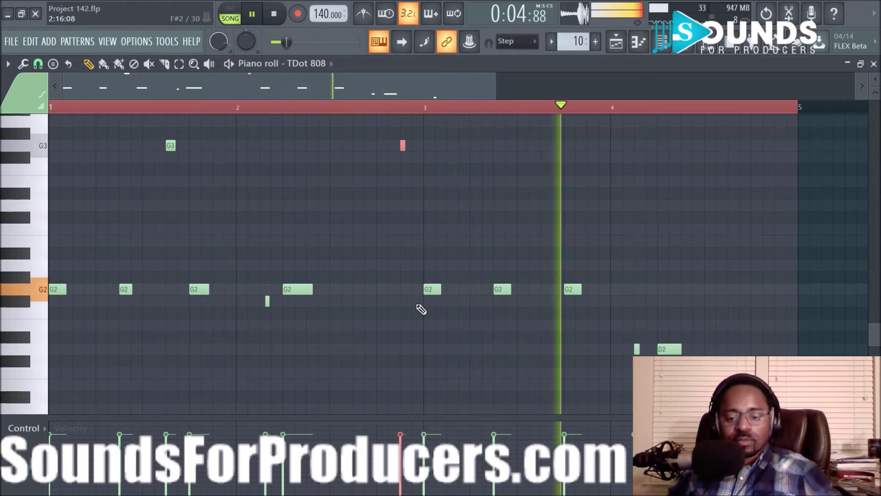
pyautogui.press('space')
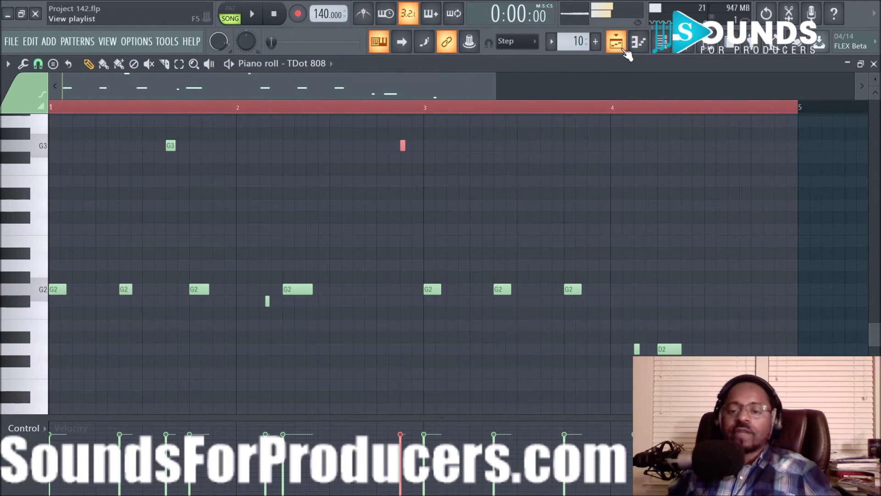
# Give the TDot 808 channel a slight time shift in its miscellaneous settings and check it in playback.
pyautogui.click(663, 49)
pyautogui.click(303, 281)
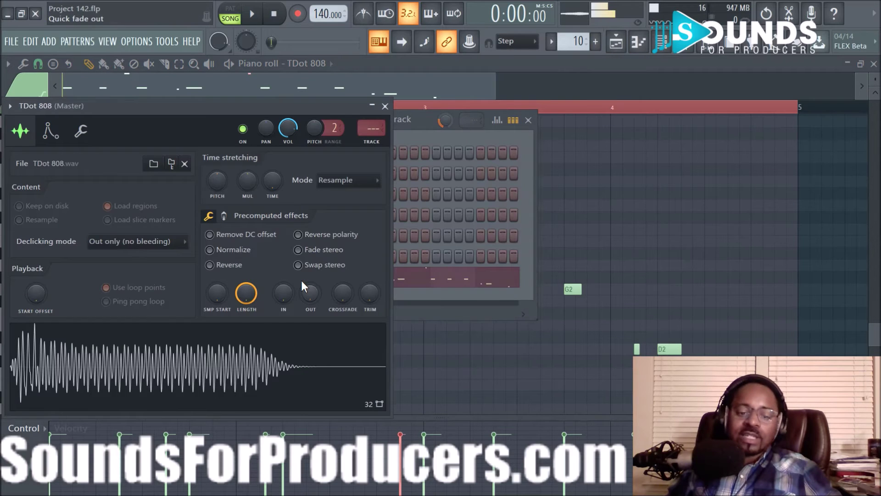
pyautogui.click(81, 131)
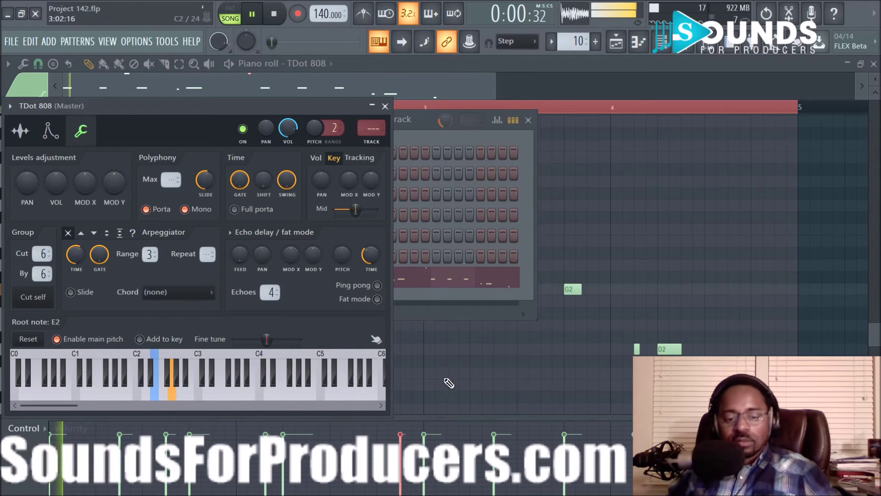
pyautogui.click(204, 179)
pyautogui.press('space')
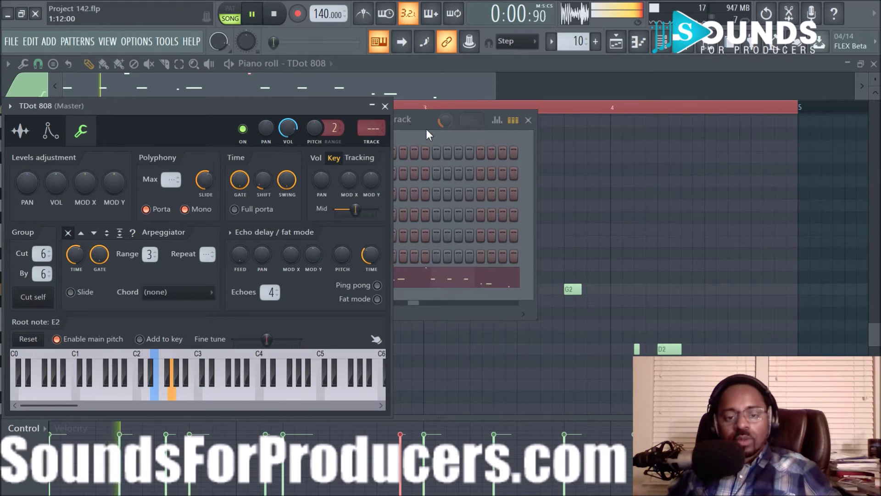
pyautogui.click(384, 106)
pyautogui.click(527, 120)
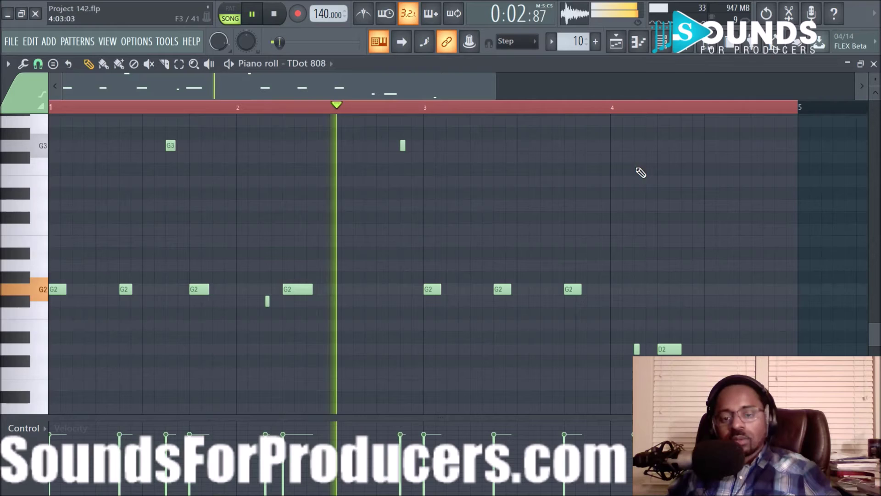
# Place a second Pattern 10 clip at bar 5 of Track 7 in the playlist and make it unique.
pyautogui.click(617, 48)
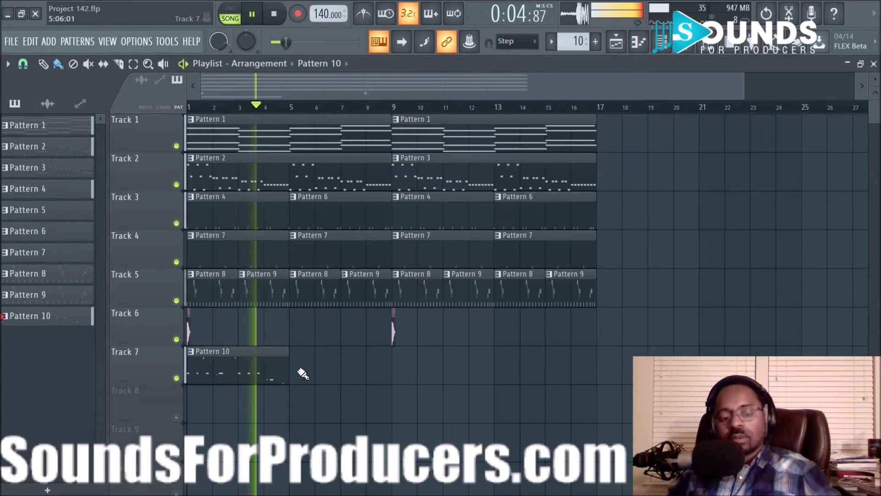
pyautogui.moveTo(252, 368); pyautogui.dragTo(366, 368)
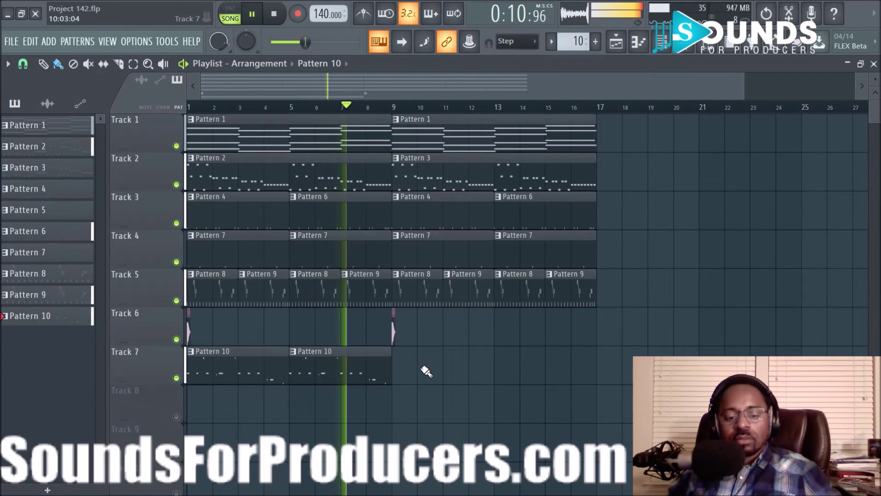
pyautogui.press('space')
pyautogui.rightClick(296, 353)
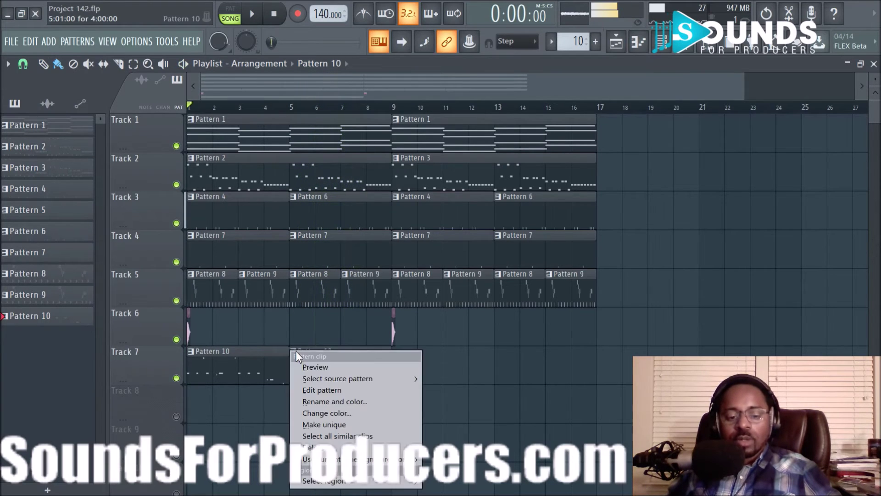
pyautogui.click(327, 425)
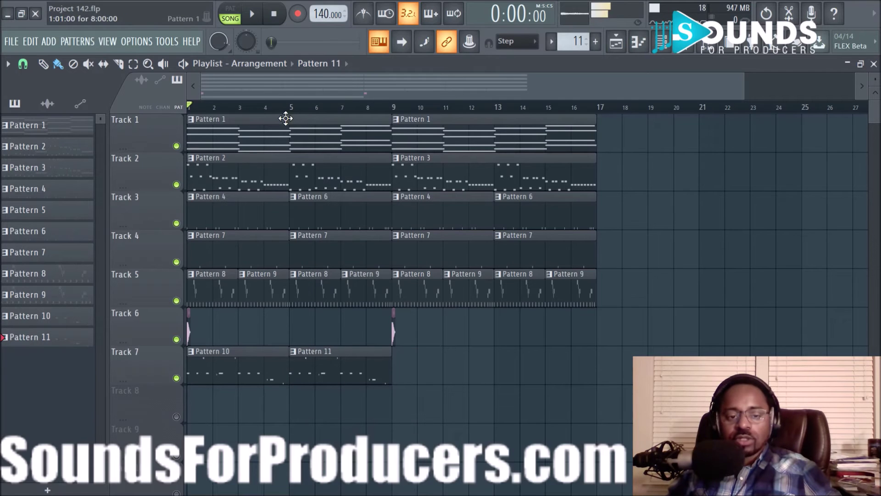
# In Pattern 11's bass line, raise the short F#2 note early in bar 2 one octave to F#3 and check it in playback.
pyautogui.press('space')
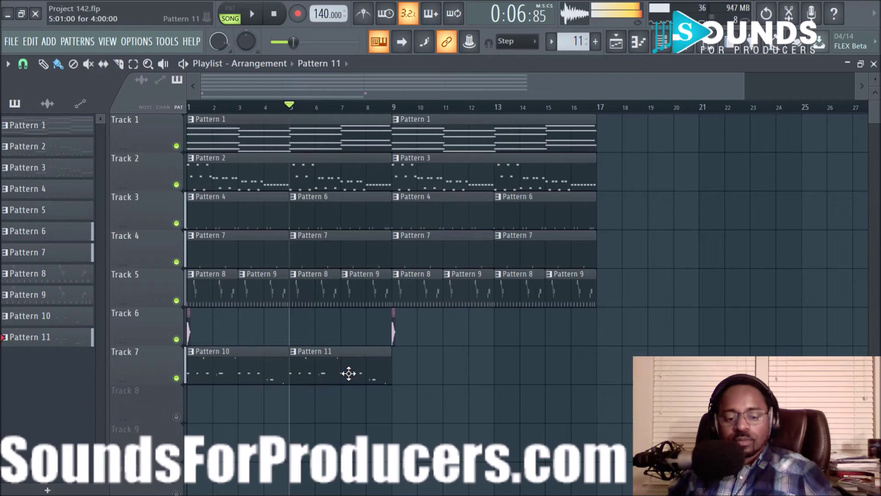
pyautogui.doubleClick(350, 379)
pyautogui.moveTo(353, 90); pyautogui.dragTo(55, 152)
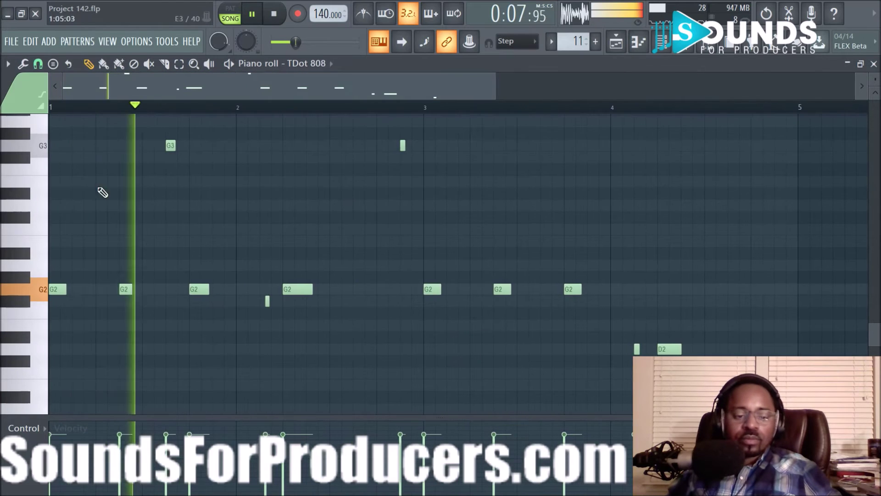
pyautogui.moveTo(258, 285); pyautogui.dragTo(279, 322)
pyautogui.hotkey('ctrl', 'Up')
pyautogui.press('space')
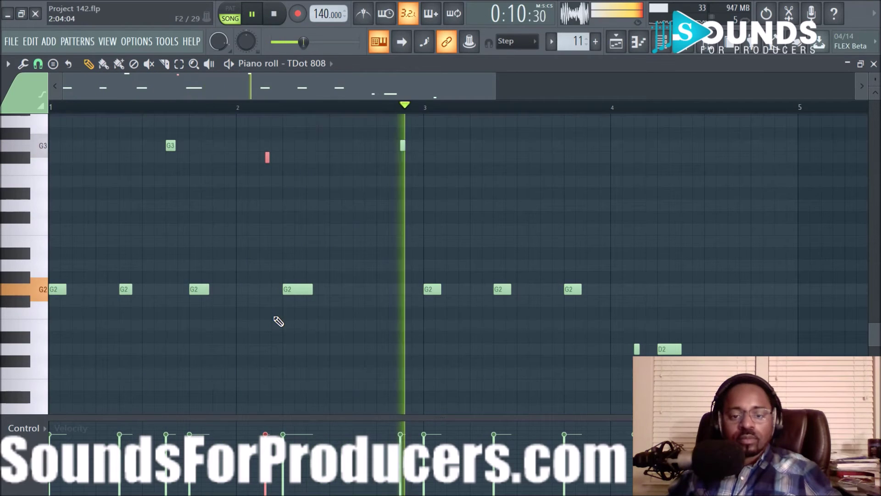
# Raise the G2 note near the end of bar 3 one octave to G3 and check it in playback.
pyautogui.press('space')
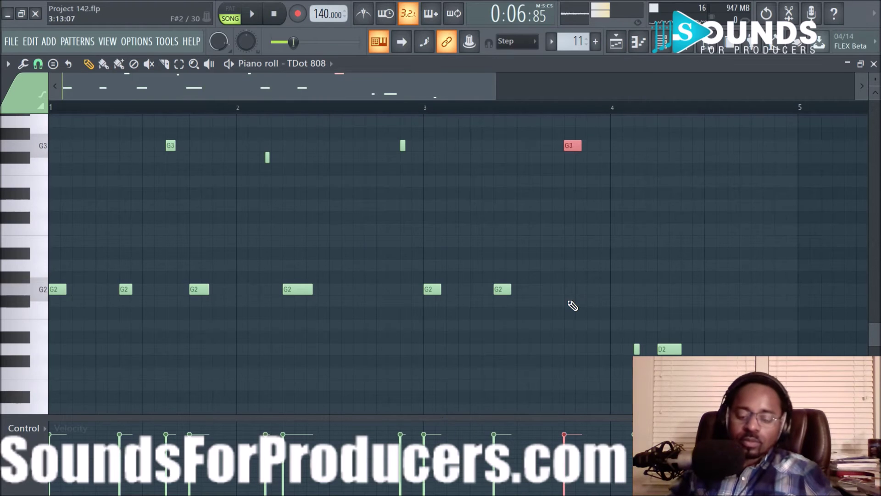
pyautogui.press('space')
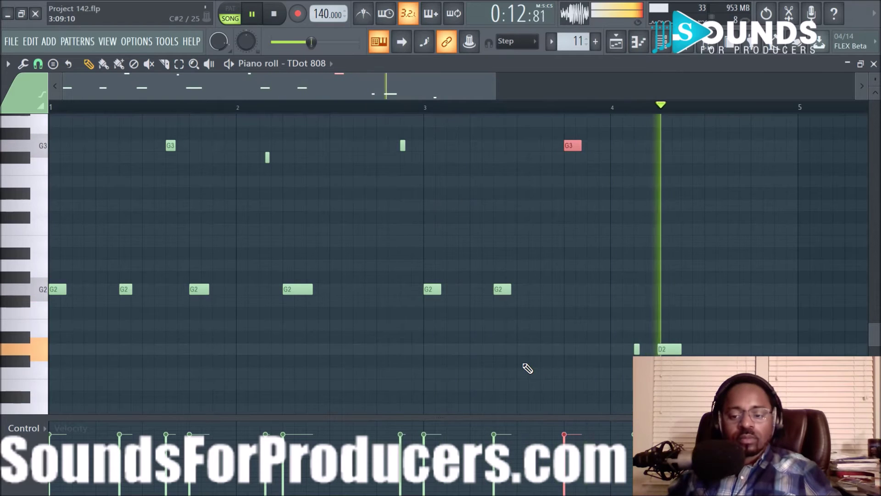
pyautogui.press('space')
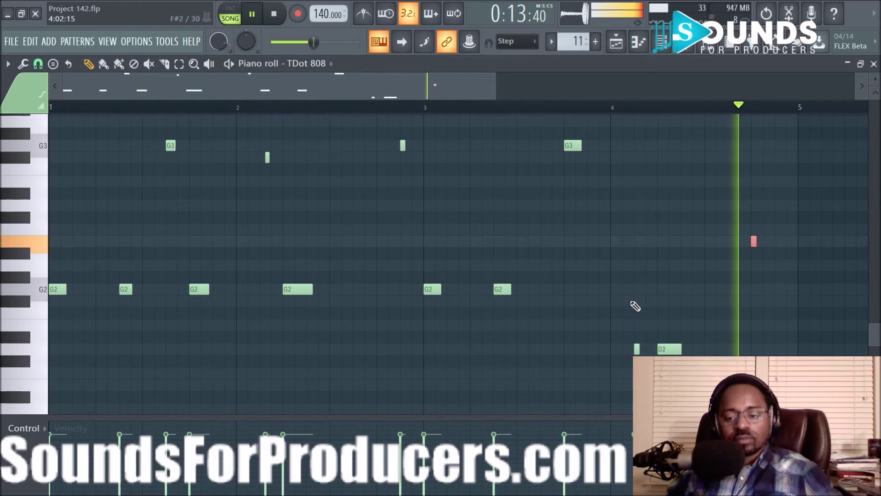
# Raise the last short note of bar 4 to B3 and check the varied bass line in playback.
pyautogui.press('space')
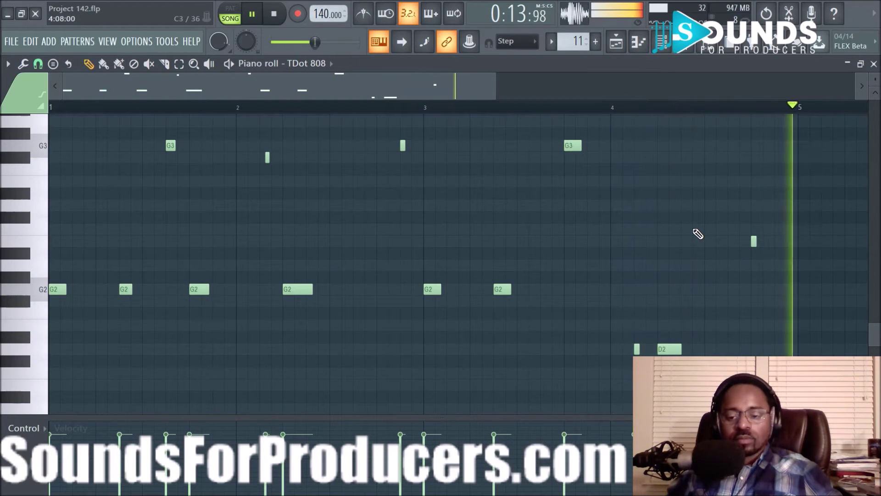
pyautogui.press('space')
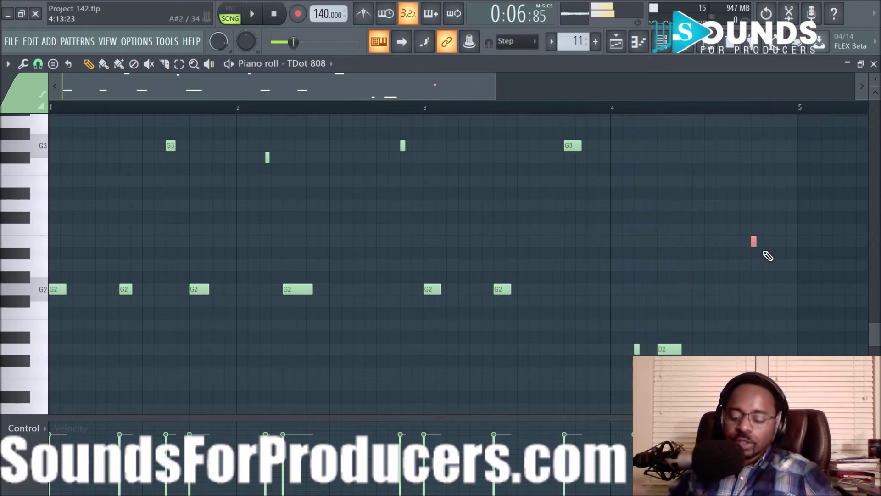
pyautogui.press('space')
pyautogui.scroll(3, 764, 257)
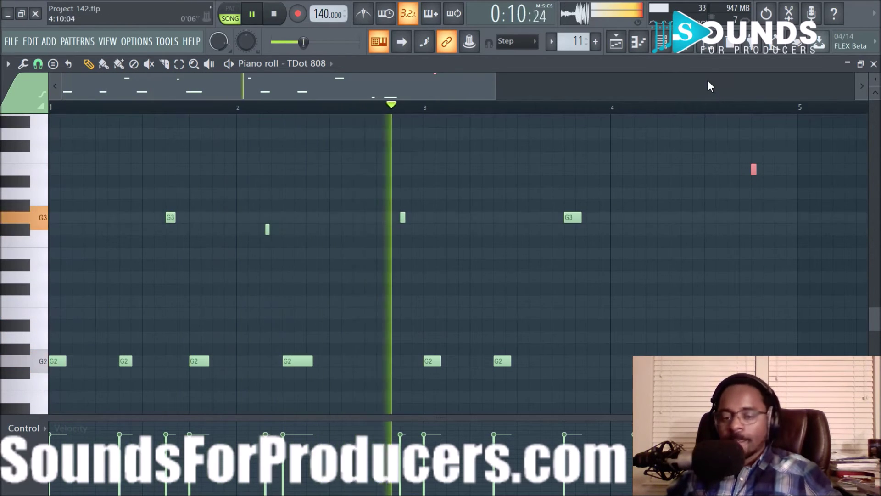
pyautogui.scroll(-1, 708, 114)
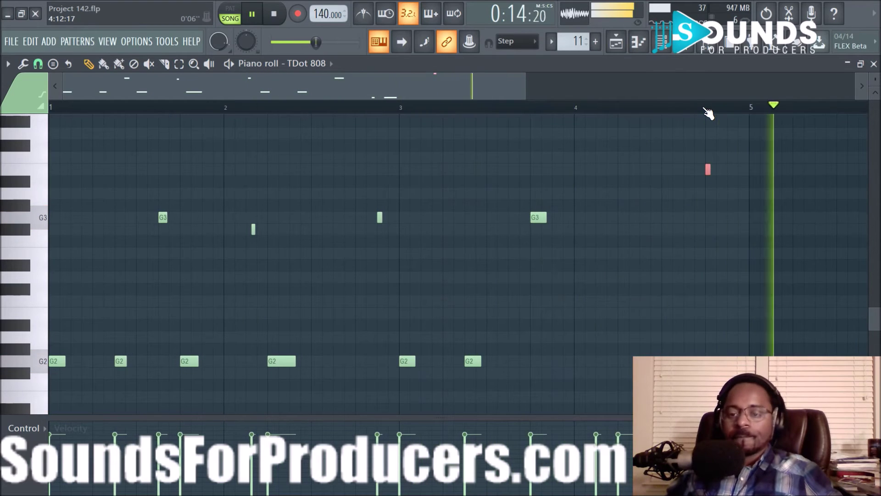
pyautogui.press('space')
# Copy the Pattern 10 and Pattern 11 clips on Track 7 to bars 9 and 13, and save the project.
pyautogui.click(614, 48)
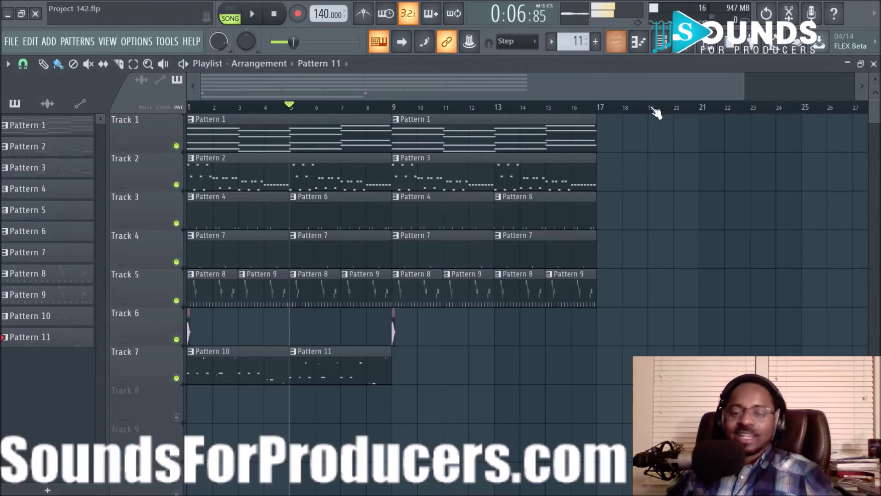
pyautogui.moveTo(461, 365); pyautogui.dragTo(417, 379)
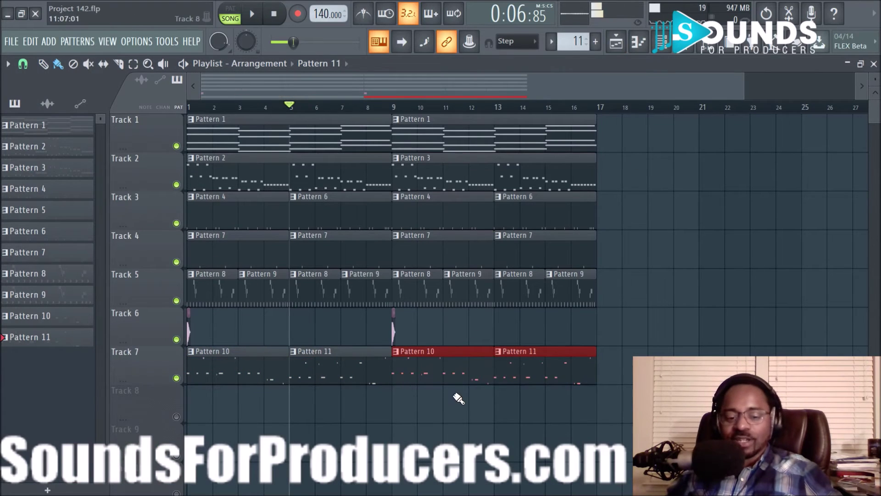
pyautogui.press('space')
pyautogui.hotkey('ctrl', 's')
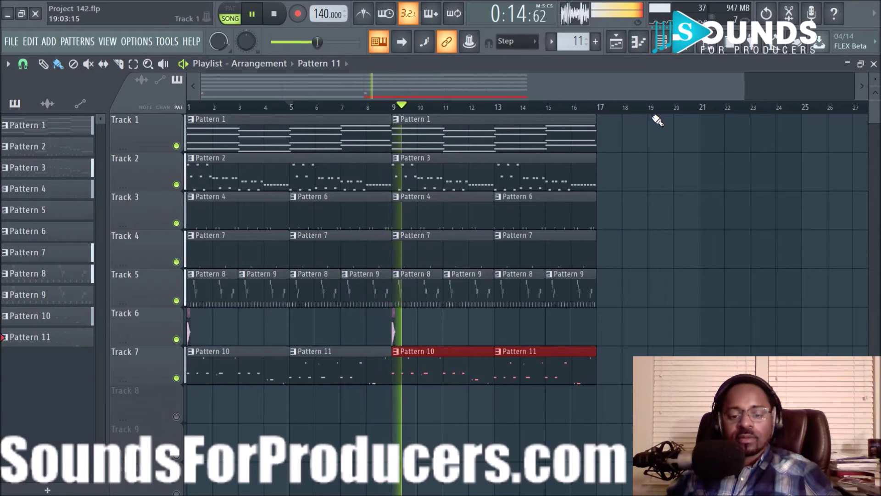
pyautogui.click(659, 156)
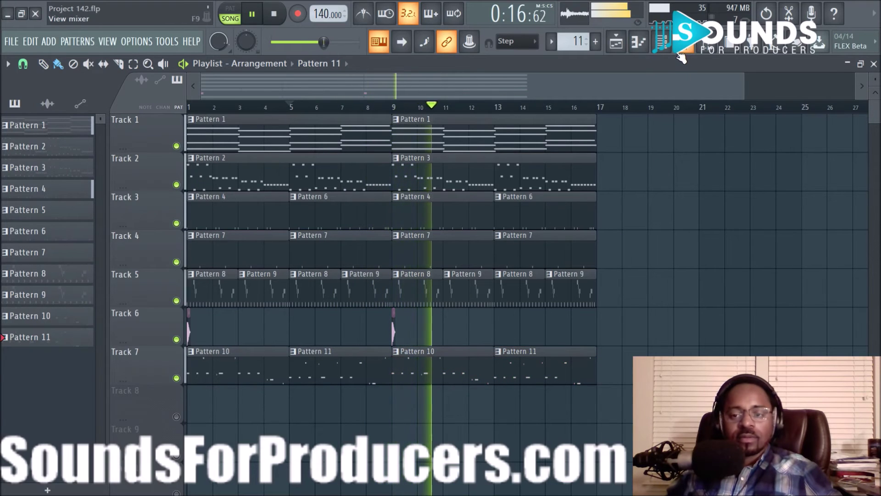
pyautogui.press('space')
# Audition R&B OVO Perc 1 from the Bonus One Shots percussion folder against the beat and load it into a new channel.
pyautogui.click(706, 52)
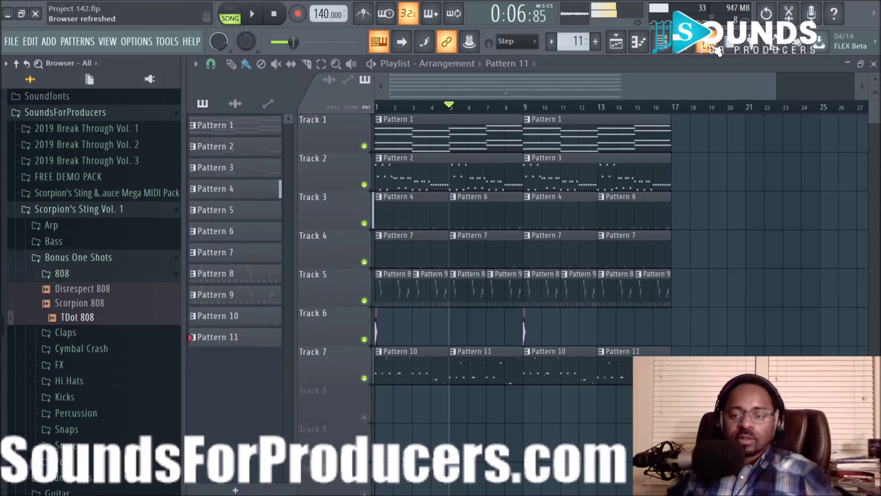
pyautogui.click(129, 276)
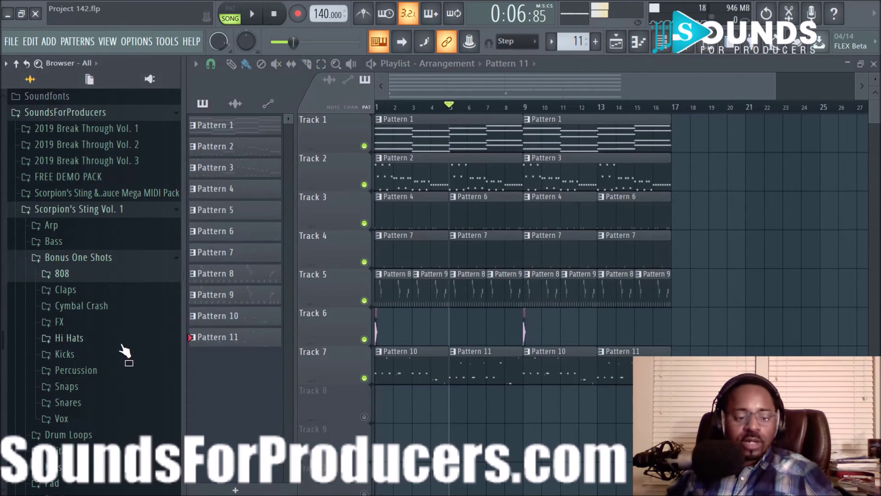
pyautogui.click(115, 373)
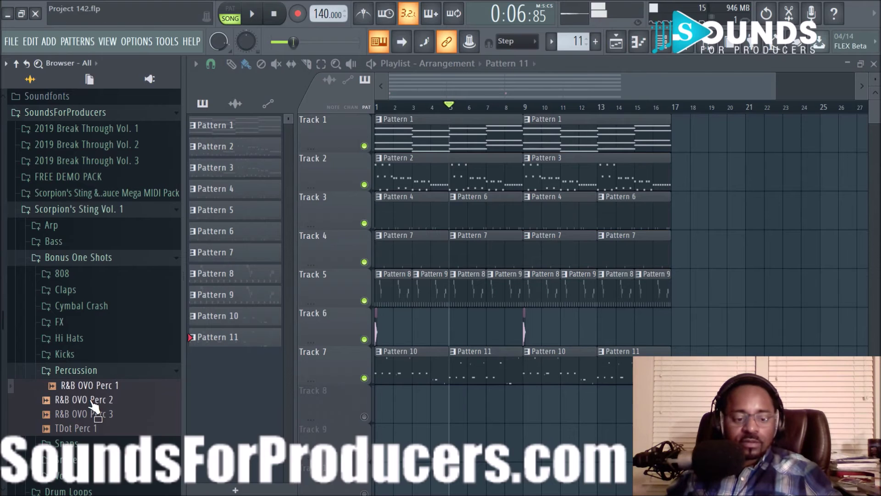
pyautogui.click(87, 387)
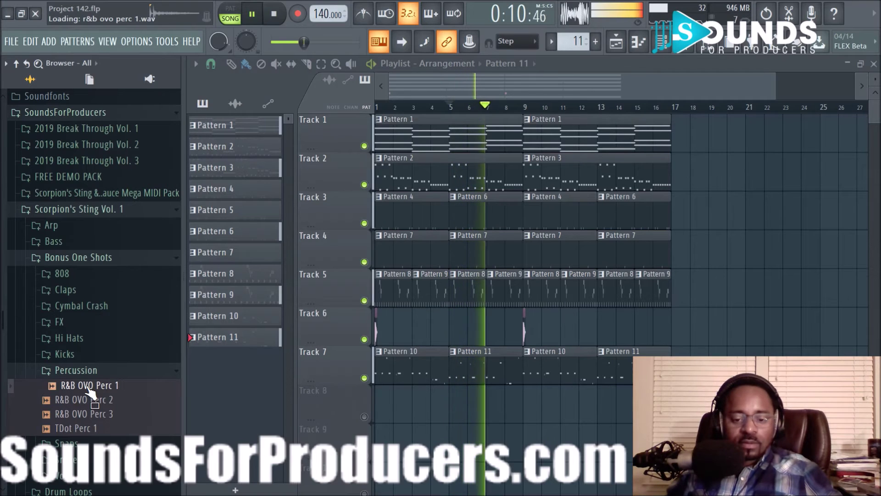
pyautogui.press('space')
pyautogui.rightClick(91, 390)
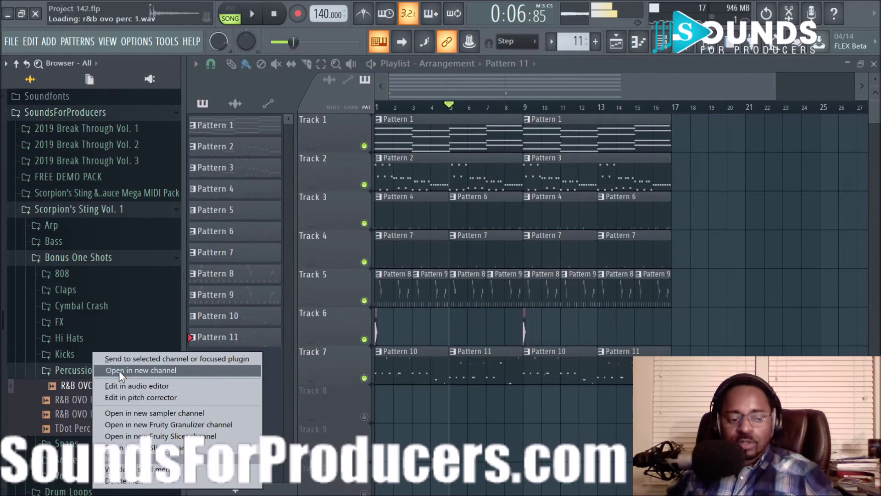
pyautogui.click(152, 370)
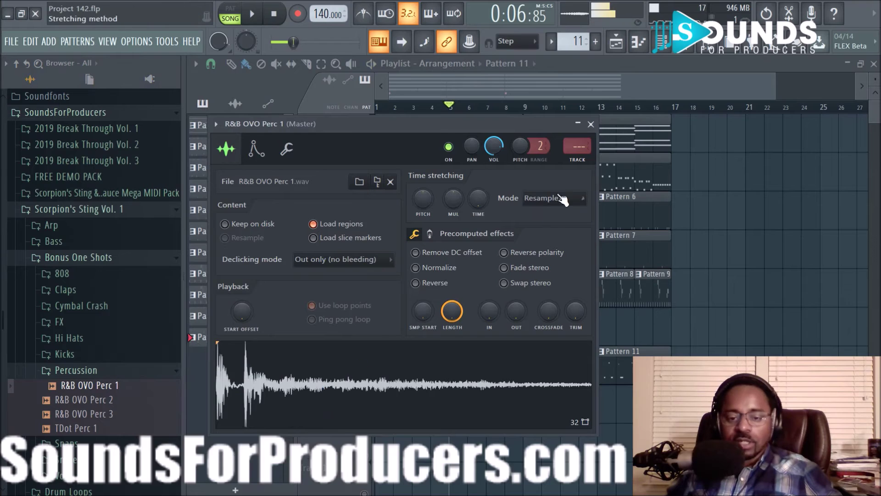
pyautogui.click(591, 125)
# Create Pattern 12, place its clip at bar 1 of Track 8, and play the arrangement from the start.
pyautogui.click(596, 42)
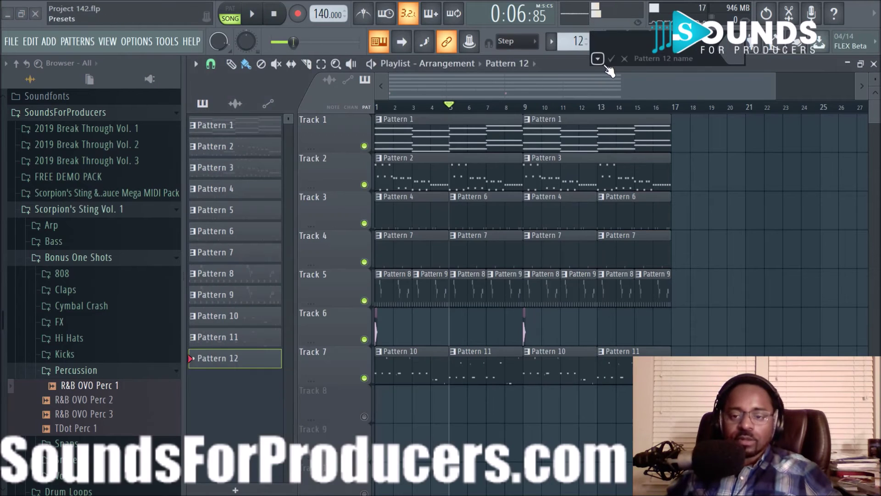
pyautogui.click(403, 400)
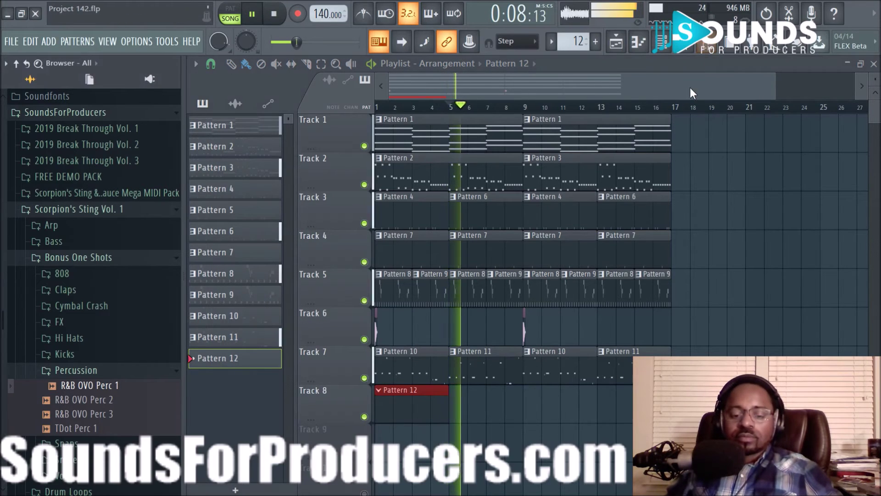
pyautogui.press('space')
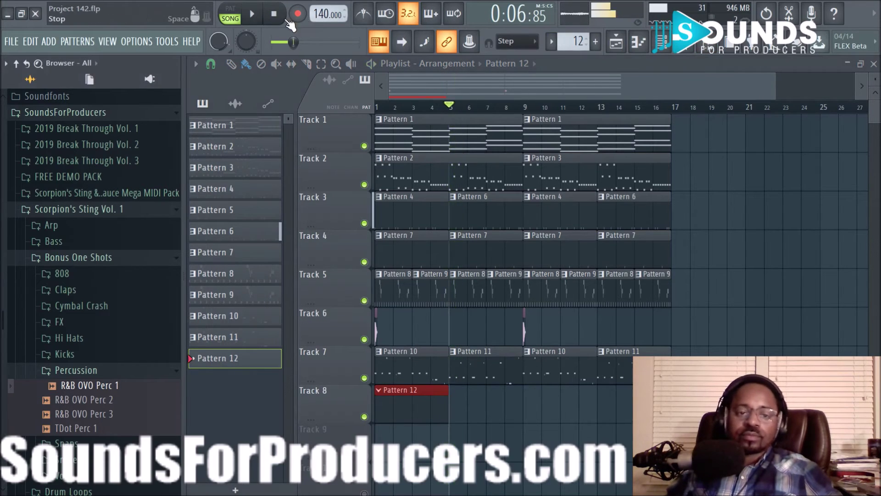
pyautogui.click(711, 48)
pyautogui.press('space')
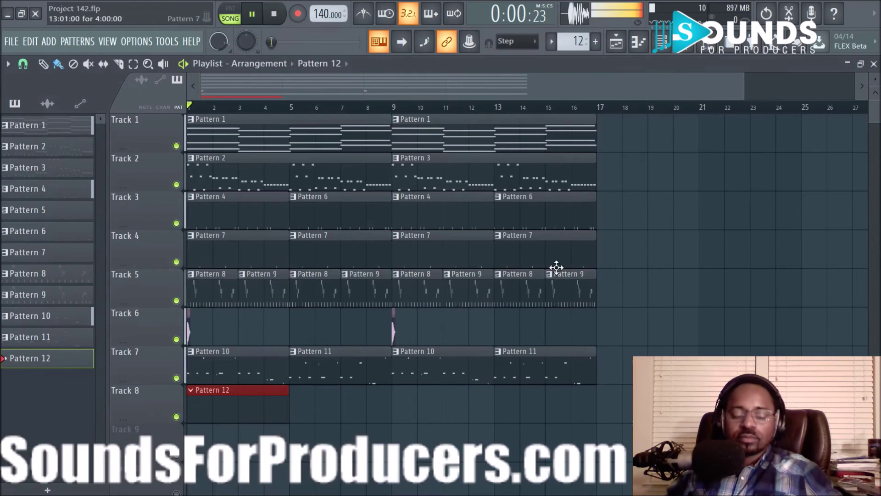
pyautogui.press('space')
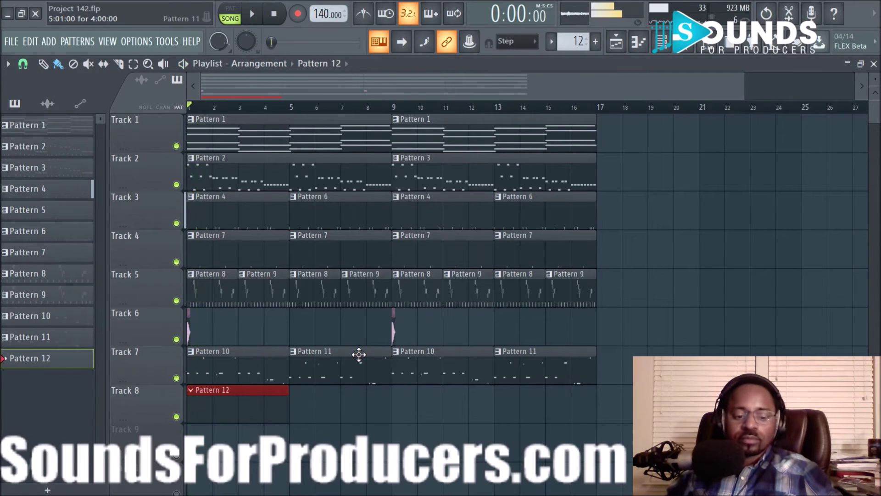
pyautogui.press('space')
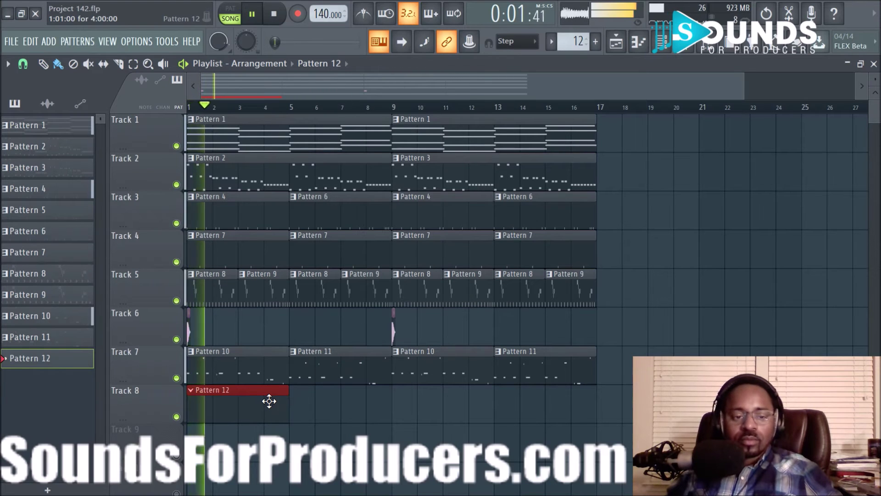
pyautogui.press('space')
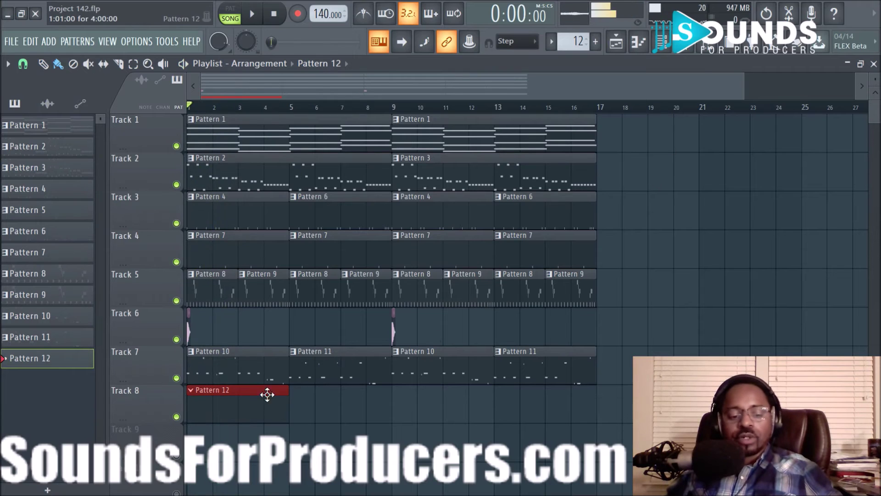
# Set the playlist snap to 1/2 beat and play the arrangement from bar 1.
pyautogui.click(23, 65)
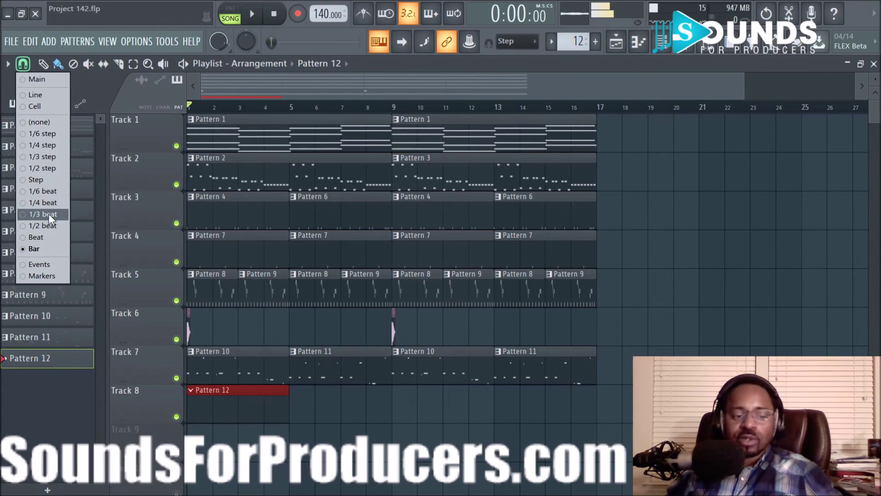
pyautogui.click(42, 225)
pyautogui.scroll(2, 268, 123)
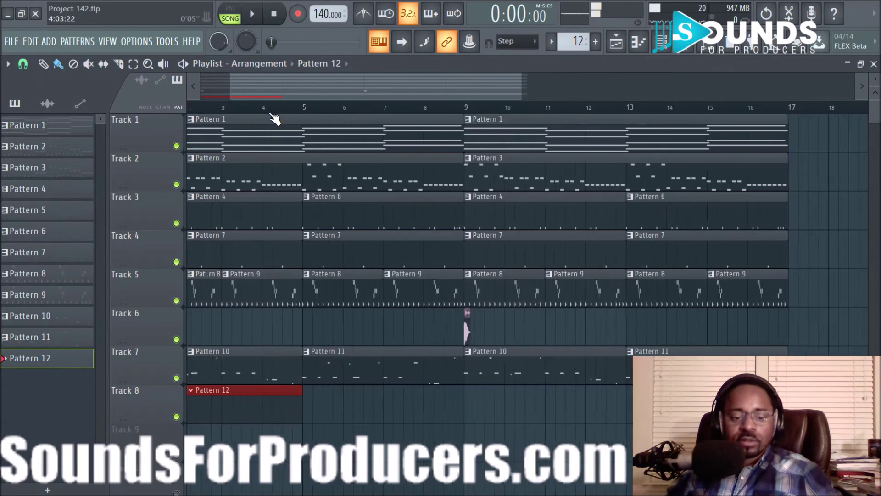
pyautogui.moveTo(296, 92); pyautogui.dragTo(265, 93)
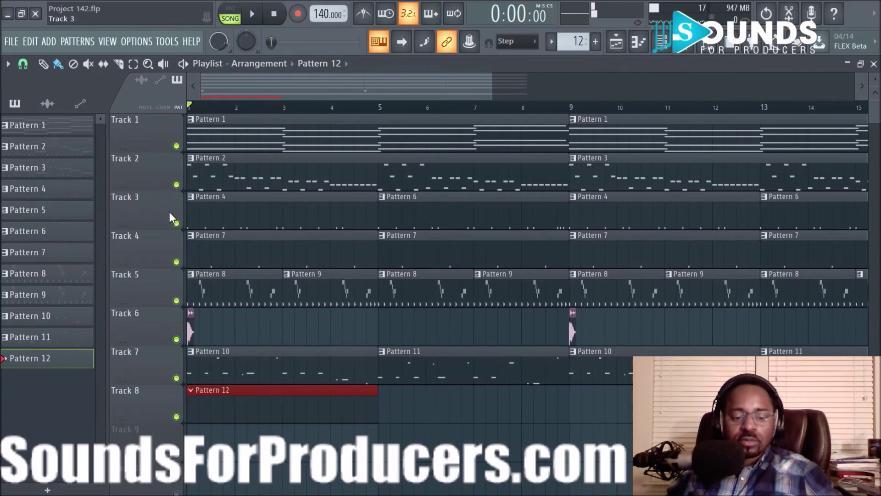
pyautogui.press('space')
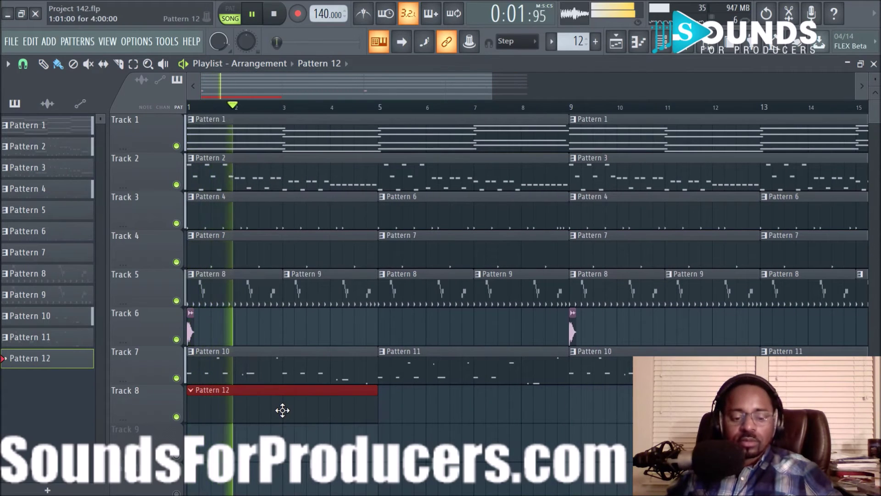
# Move the Pattern 12 clip on Track 8 to start at 2:13:00 and trim its end to bar 5.
pyautogui.press('space')
pyautogui.moveTo(278, 414); pyautogui.dragTo(342, 412)
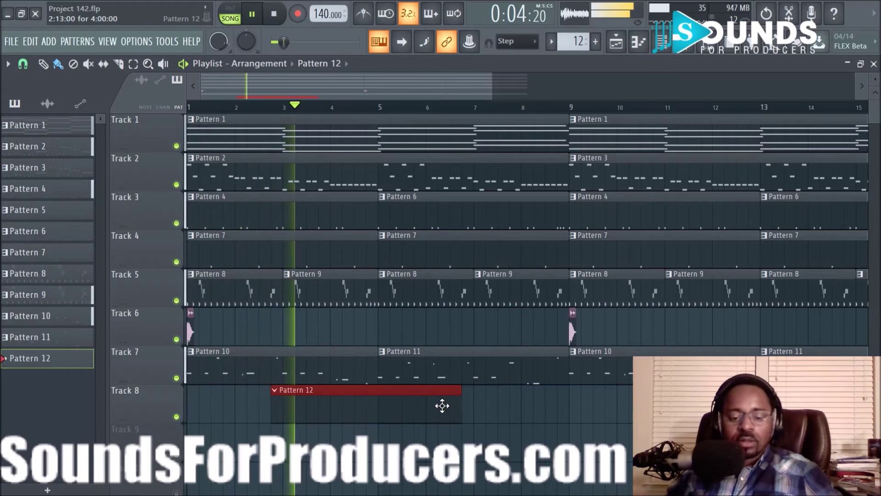
pyautogui.moveTo(461, 399); pyautogui.dragTo(400, 409)
pyautogui.press('space')
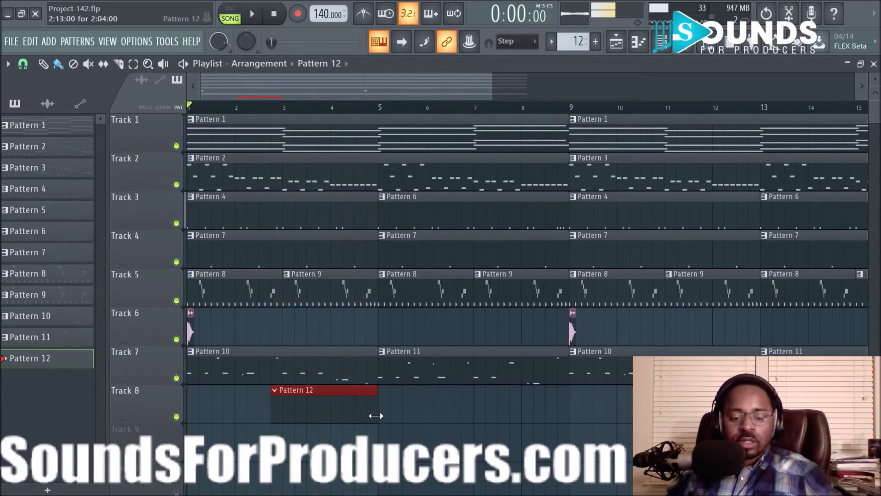
# Widen the channel rack and add R&B OVO Perc 1 hits on steps 1 and 33 of Pattern 12 while the arrangement plays.
pyautogui.click(666, 51)
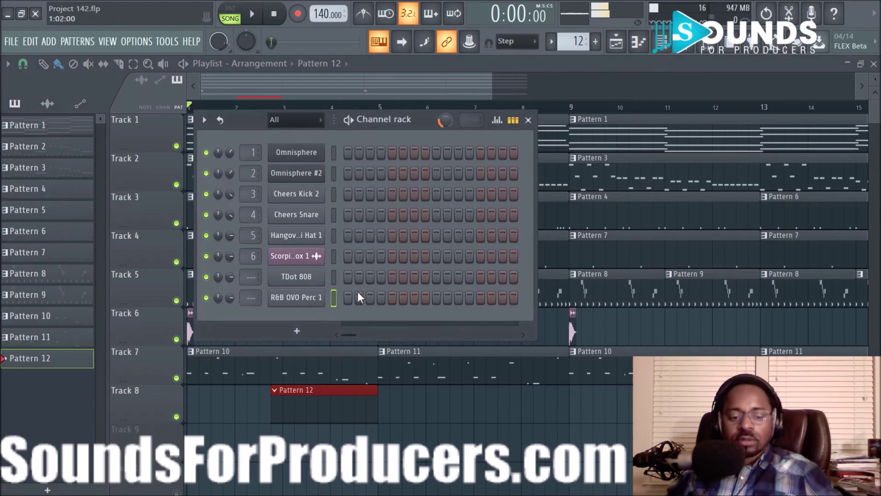
pyautogui.press('F6')
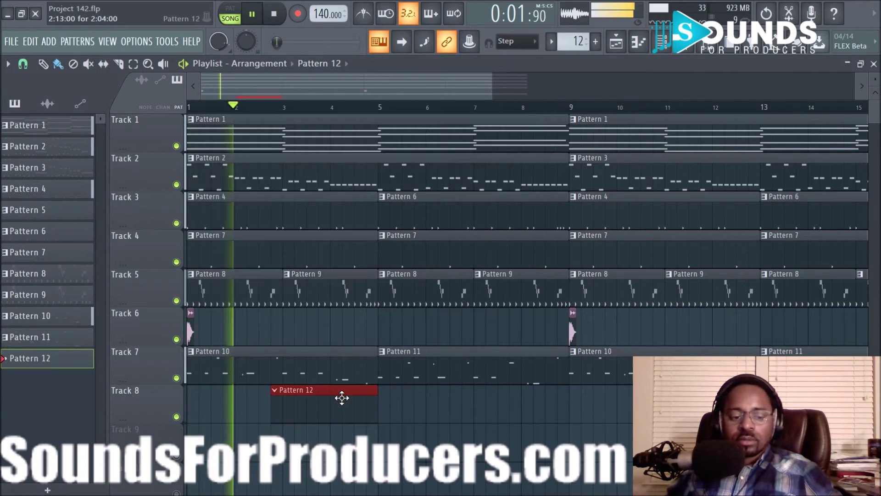
pyautogui.click(667, 46)
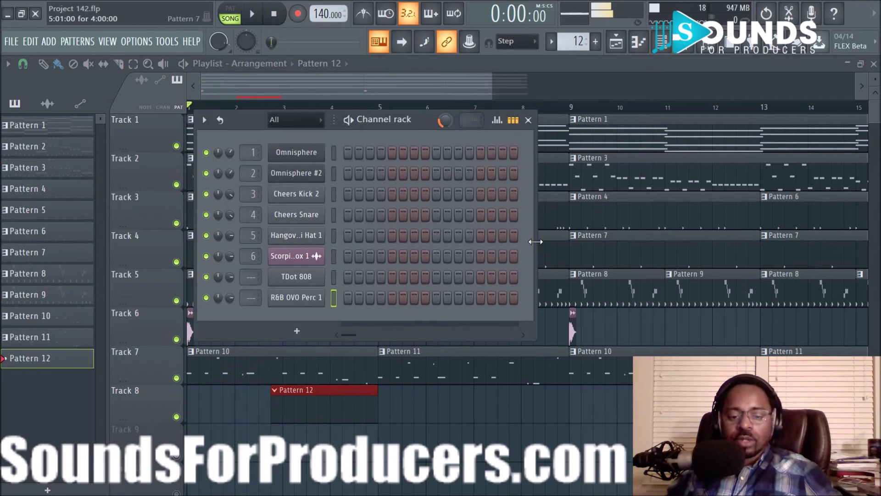
pyautogui.press('space')
pyautogui.moveTo(555, 242); pyautogui.dragTo(878, 276)
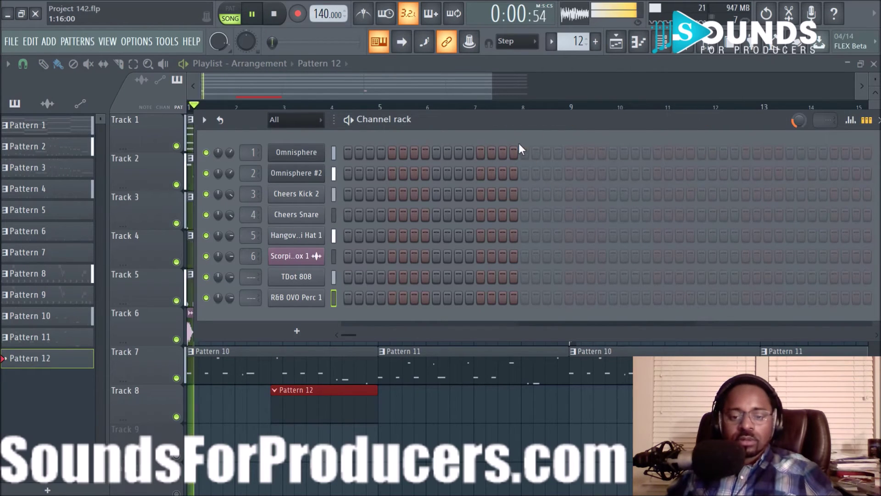
pyautogui.click(350, 298)
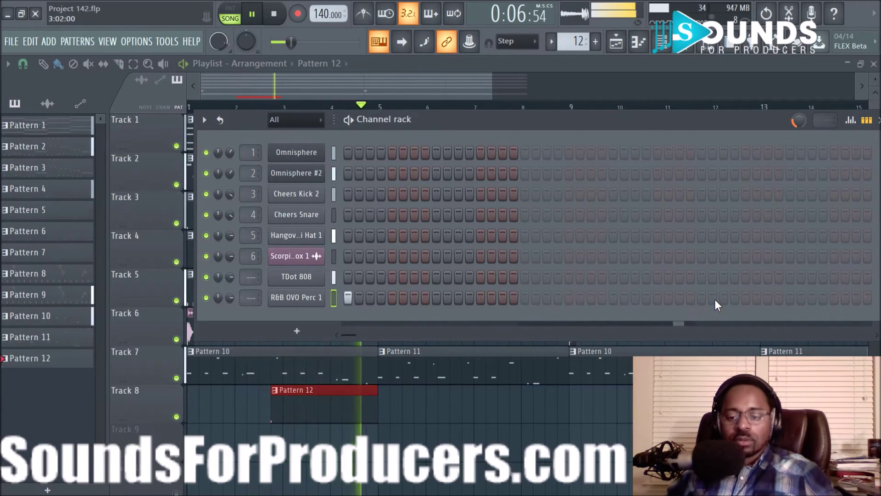
pyautogui.click(626, 411)
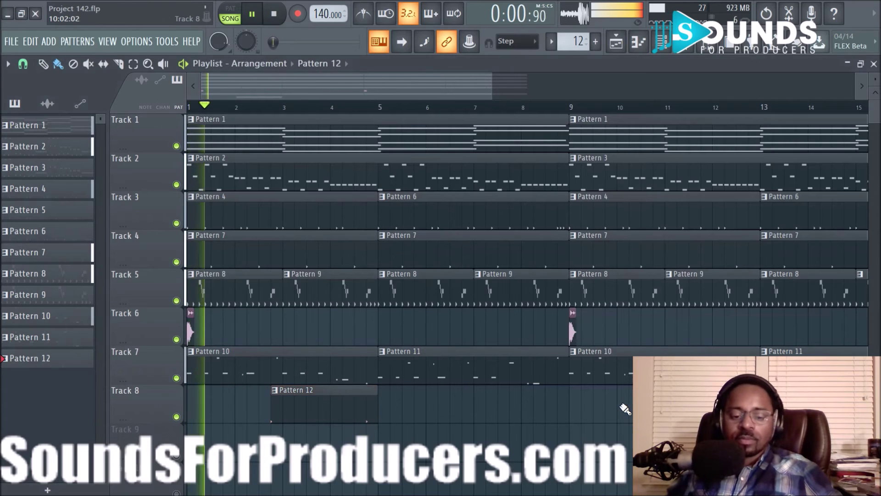
# Route the TDot 808 channel to mixer insert 7 and the R&B OVO Perc 1 channel to insert 8.
pyautogui.press('F6')
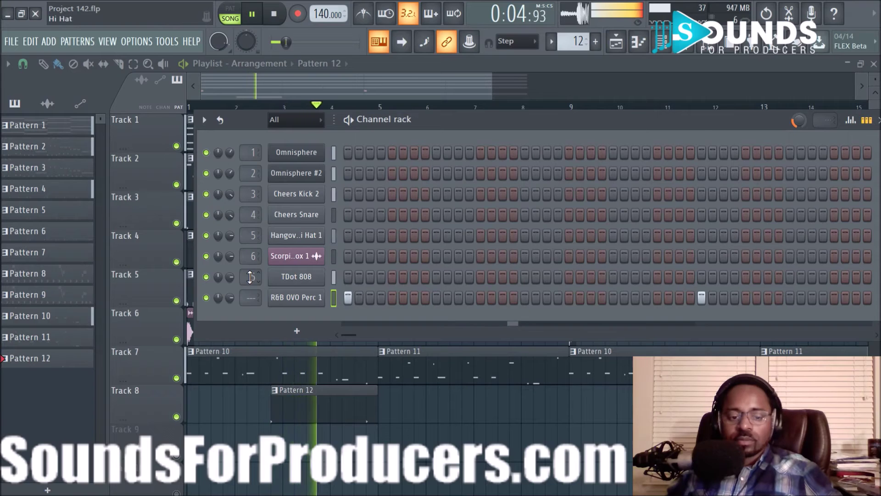
pyautogui.moveTo(250, 297)
pyautogui.mouseDown()
pyautogui.moveTo(246, 309)
pyautogui.moveTo(246, 291)
pyautogui.mouseUp()
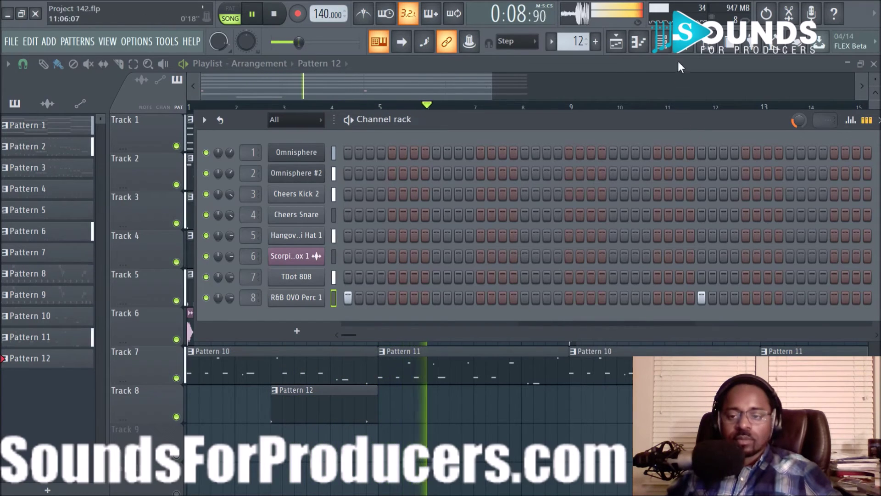
pyautogui.click(706, 44)
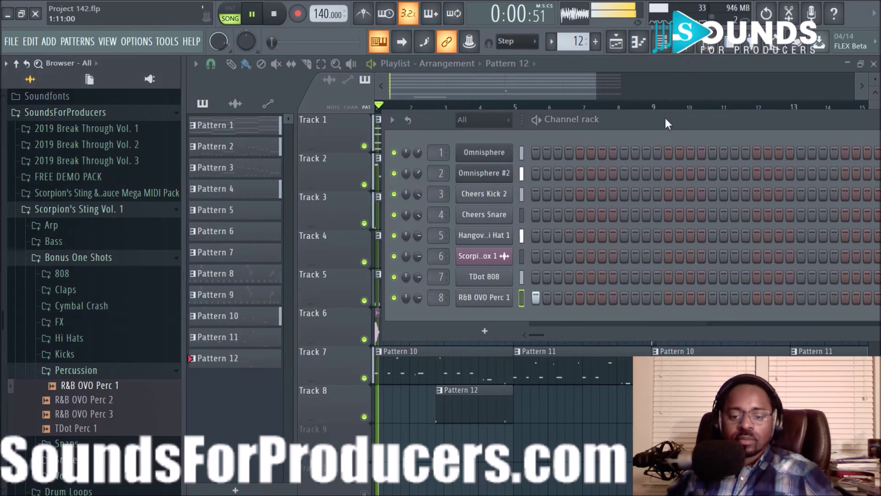
pyautogui.click(706, 44)
# Rename mixer insert 7 as 808 and insert 8 as Perc.
pyautogui.click(684, 44)
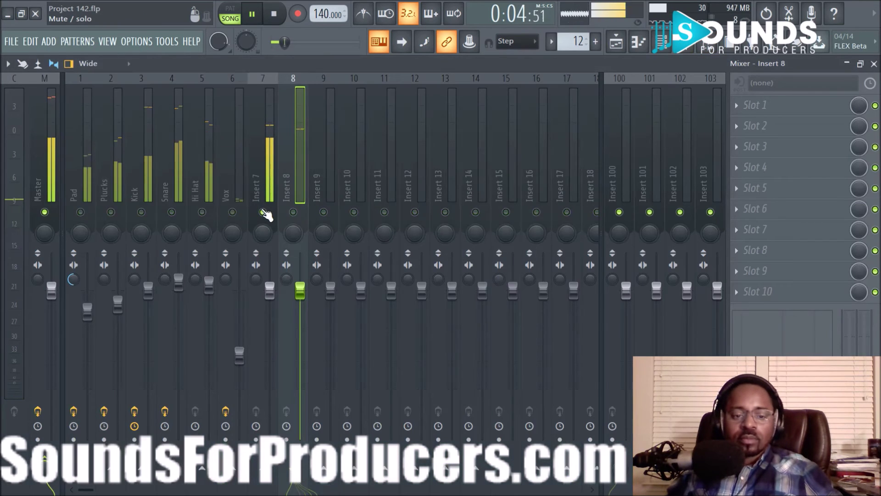
pyautogui.rightClick(275, 75)
pyautogui.click(306, 92)
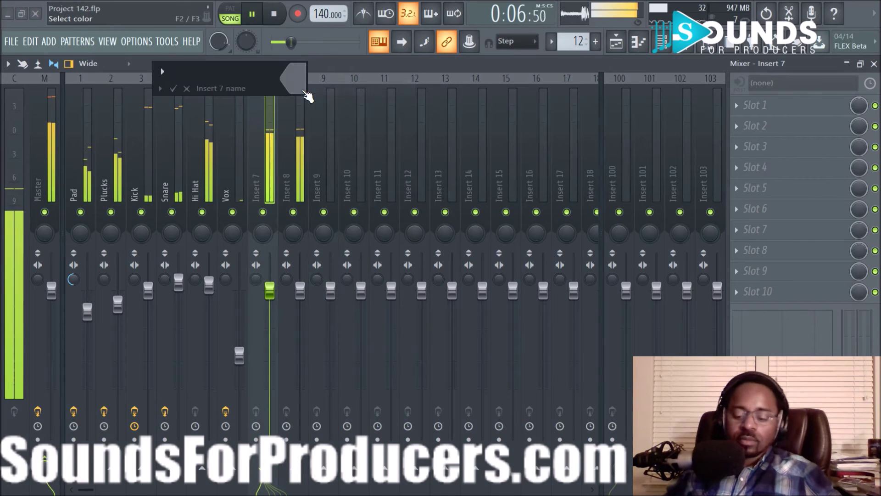
pyautogui.press('Return')
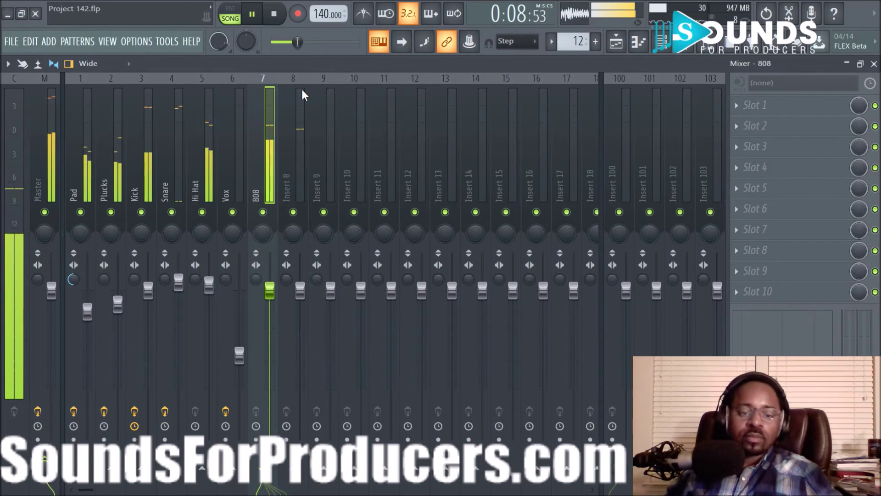
pyautogui.rightClick(308, 78)
pyautogui.click(338, 90)
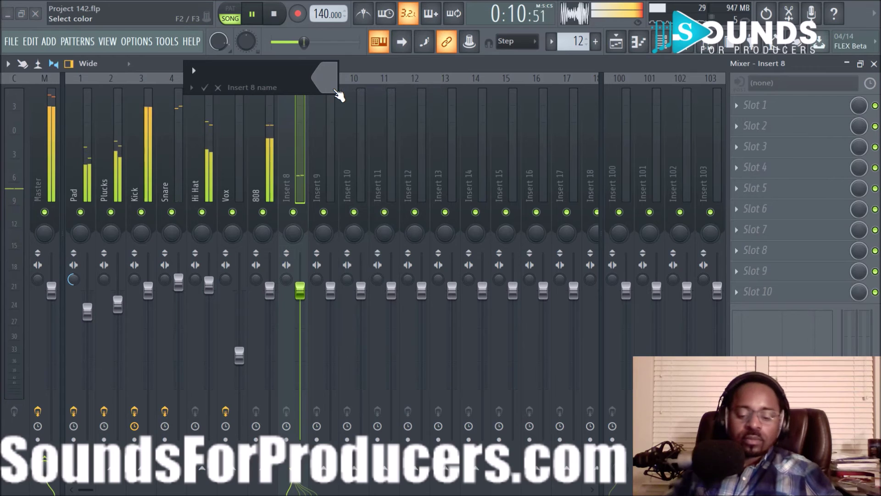
pyautogui.write('Perc')
pyautogui.press('Return')
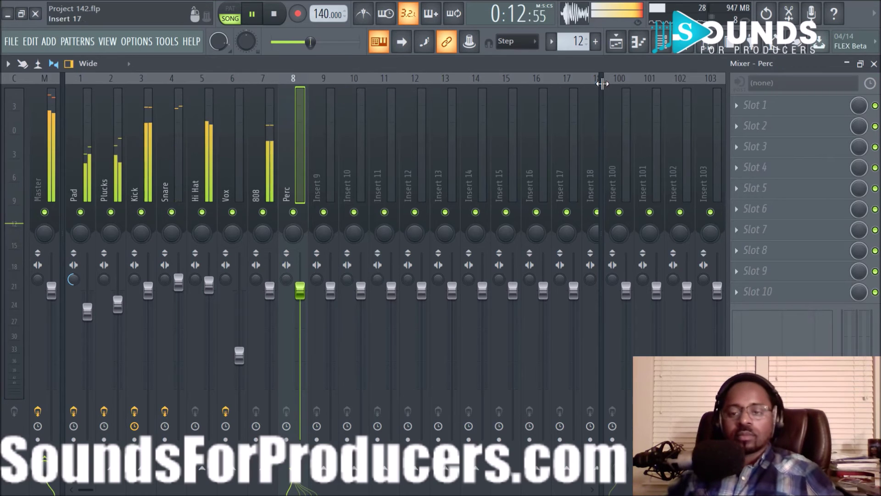
# Copy the Pattern 12 clip along Track 8 so copies start just before bars 7, 13 and 17.
pyautogui.click(616, 41)
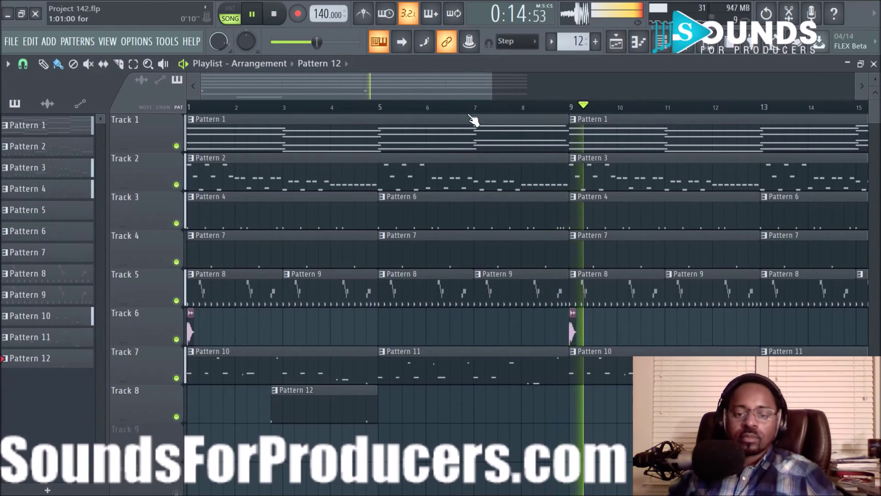
pyautogui.scroll(-1, 472, 113)
pyautogui.moveTo(281, 400); pyautogui.dragTo(591, 408)
pyautogui.keyDown('ctrl'); pyautogui.click(769, 408); pyautogui.keyUp('ctrl')
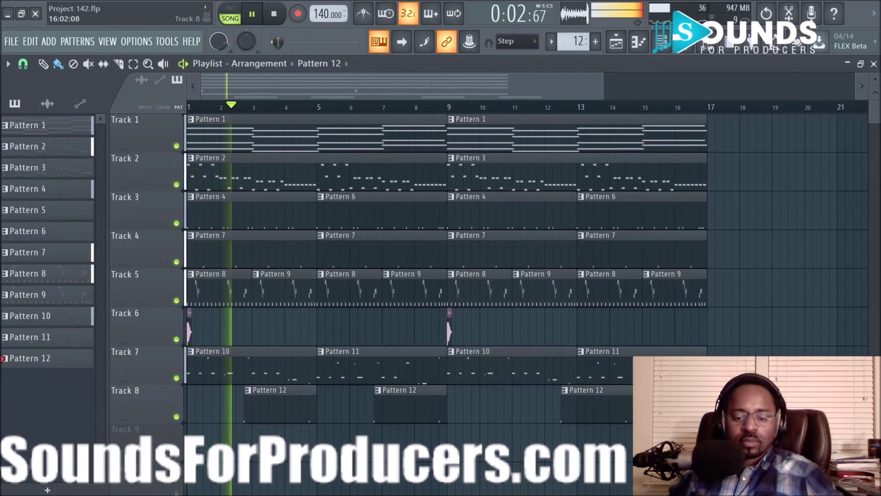
pyautogui.moveTo(596, 409); pyautogui.dragTo(604, 409)
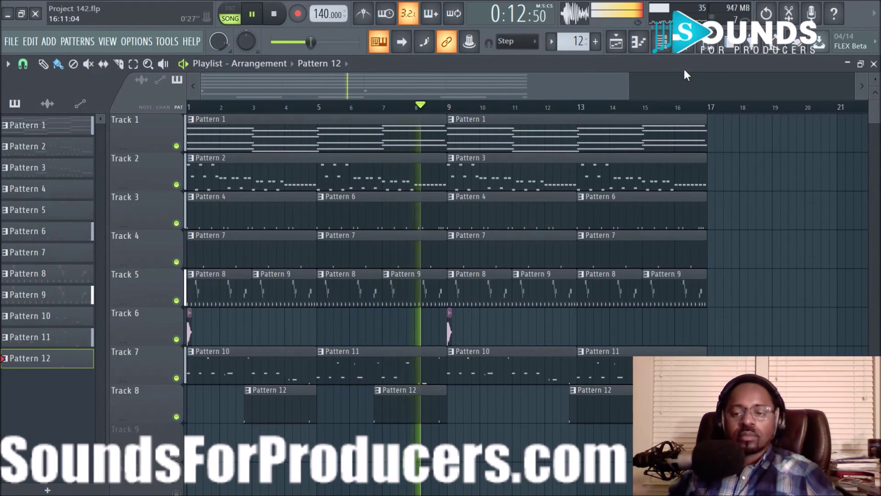
# Lower the Perc fader slightly and add Fruity Parametric EQ 2 with a low cut near 500 Hz and a 4.6 dB boost at 2366 Hz.
pyautogui.press('F9')
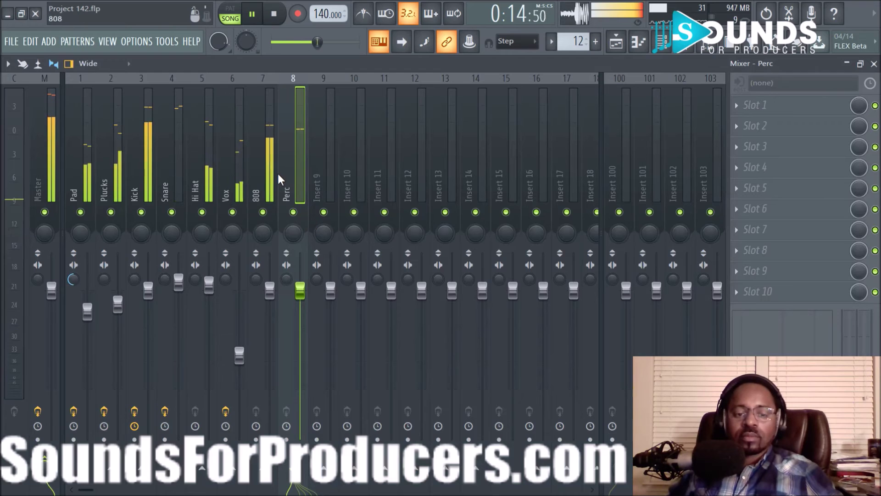
pyautogui.moveTo(310, 292); pyautogui.dragTo(309, 299)
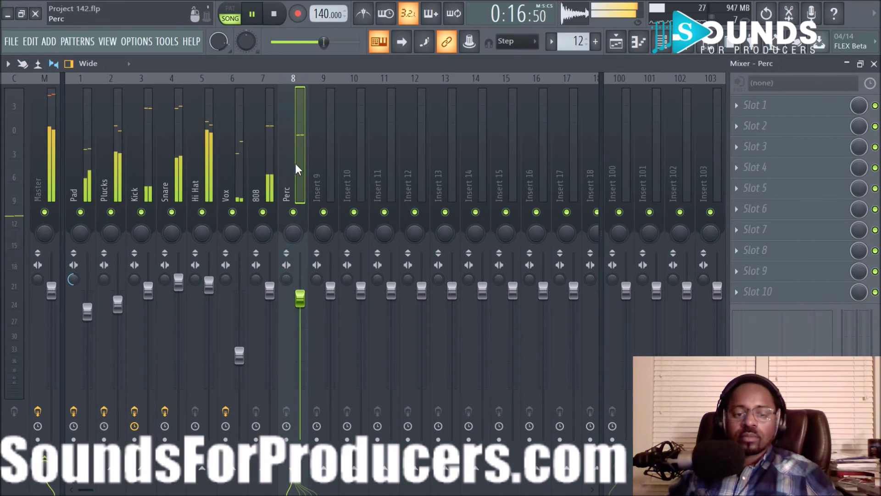
pyautogui.click(730, 107)
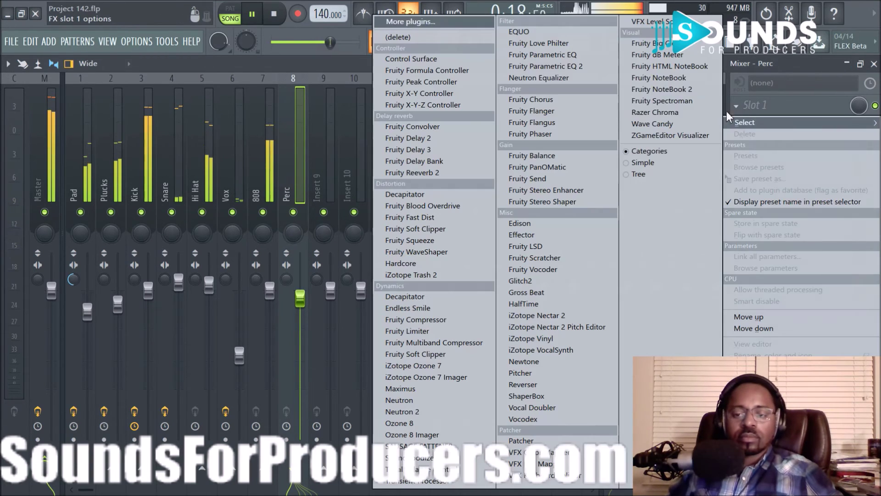
pyautogui.click(595, 67)
pyautogui.moveTo(104, 254); pyautogui.dragTo(191, 314)
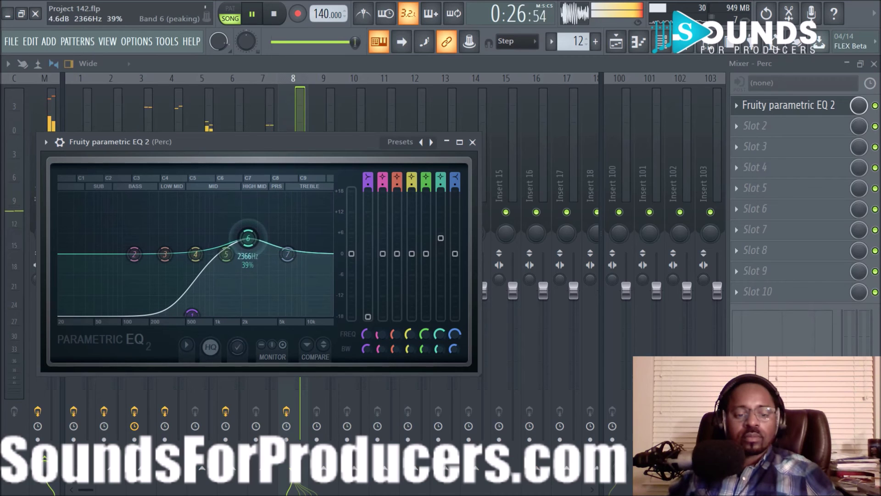
pyautogui.click(254, 242)
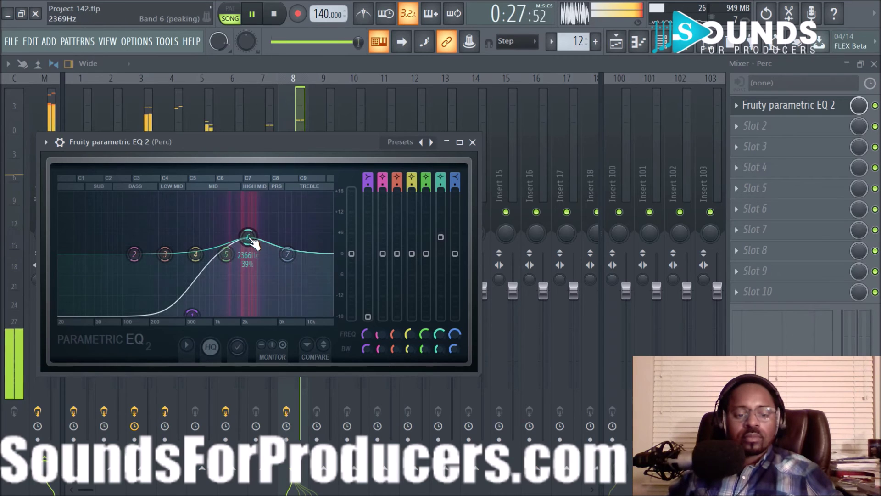
pyautogui.click(472, 142)
# Add Fruity Reeverb 2 to Perc with a higher wet level and adjusted stereo separation, and lower the Perc fader below -6.6 dB.
pyautogui.click(744, 127)
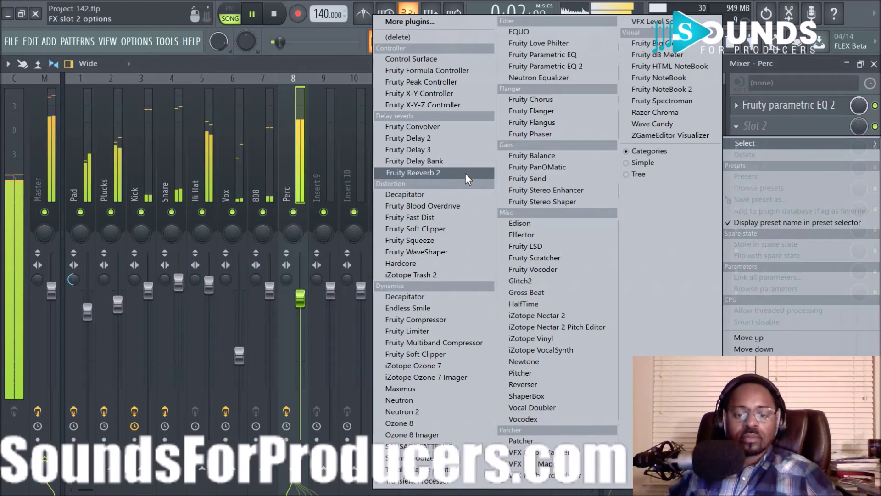
pyautogui.click(422, 171)
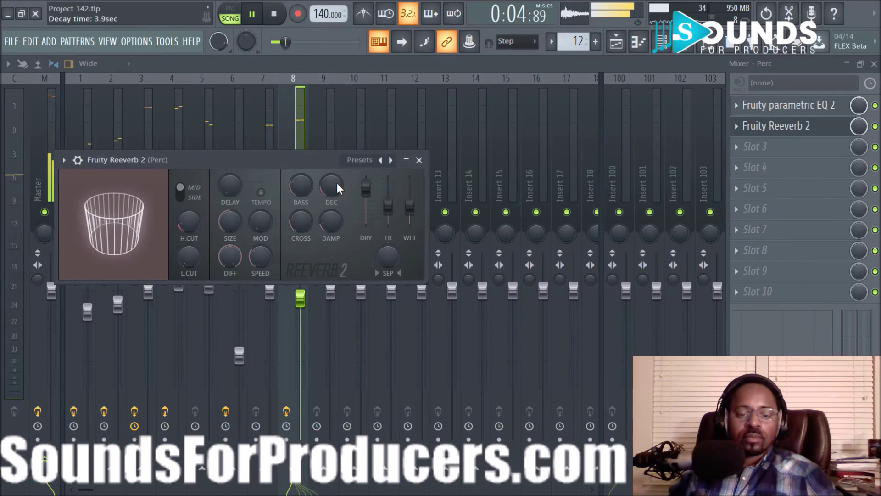
pyautogui.moveTo(409, 204); pyautogui.dragTo(409, 195)
pyautogui.moveTo(379, 265); pyautogui.dragTo(379, 271)
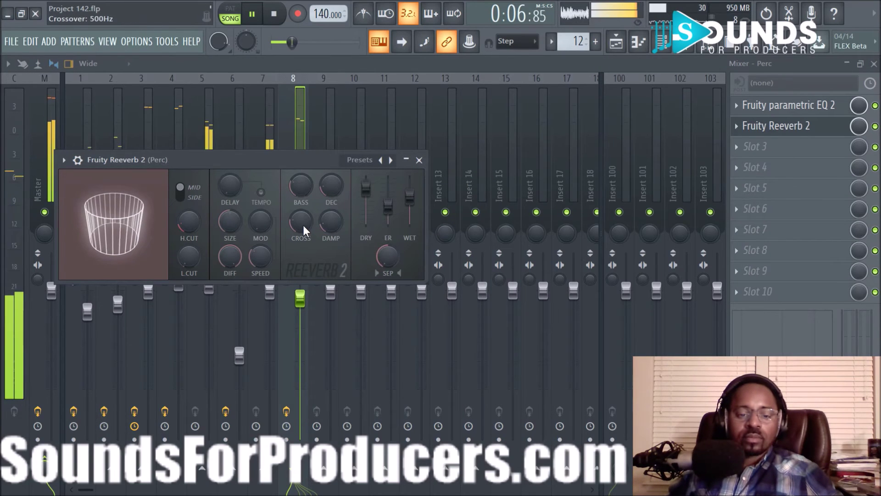
pyautogui.click(419, 160)
pyautogui.moveTo(303, 282); pyautogui.dragTo(303, 303)
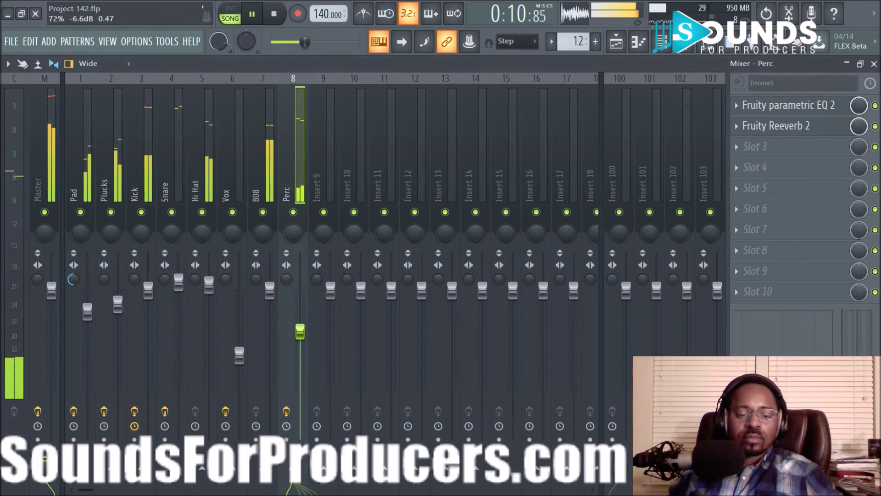
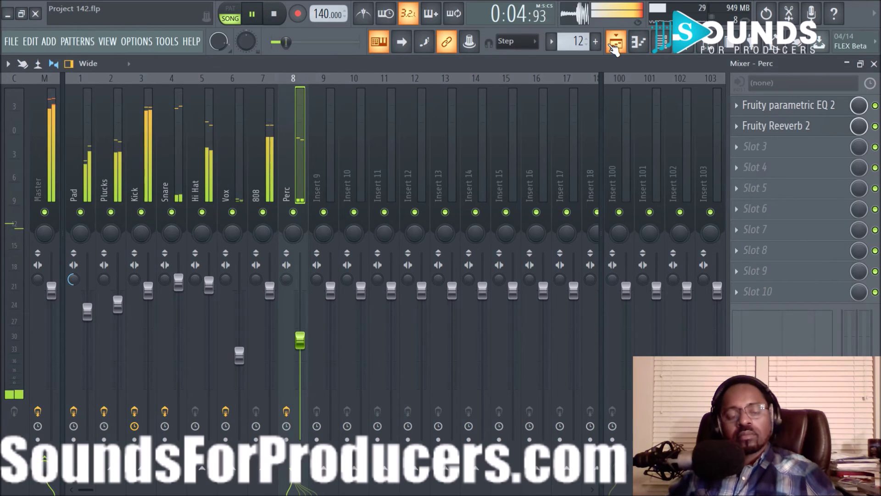
# Stop the arrangement playback, create Pattern 13 and place its four-bar clip at bar 1 of Track 9.
pyautogui.click(615, 45)
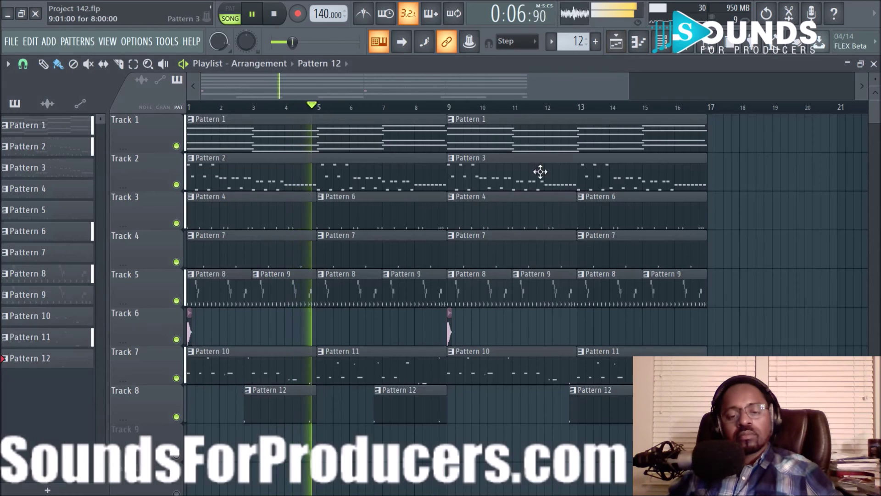
pyautogui.scroll(-1, 485, 110)
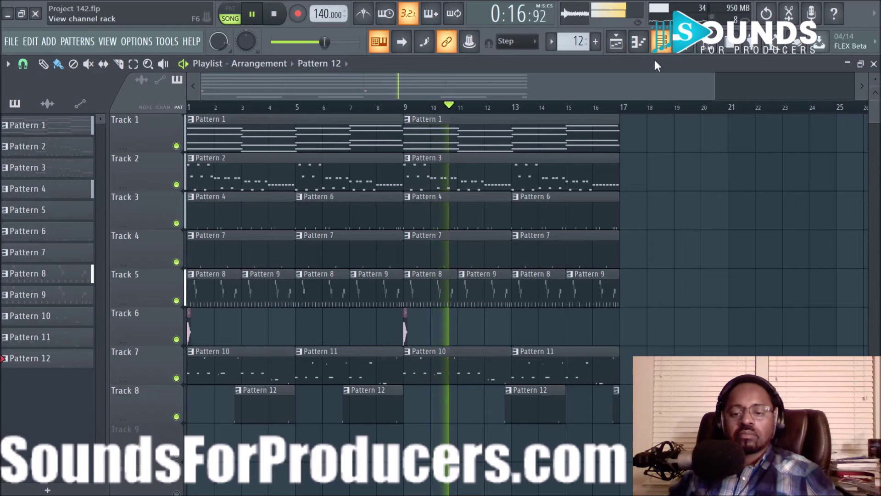
pyautogui.press('space')
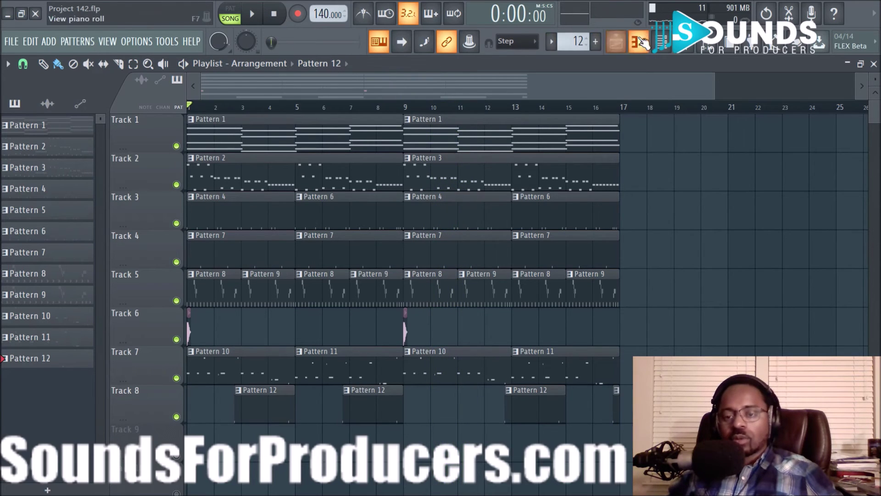
pyautogui.click(596, 41)
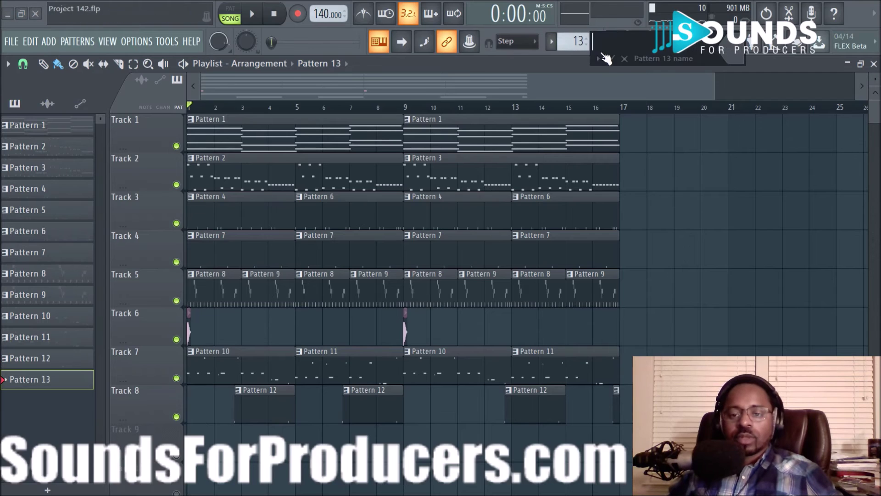
pyautogui.click(611, 59)
pyautogui.click(235, 444)
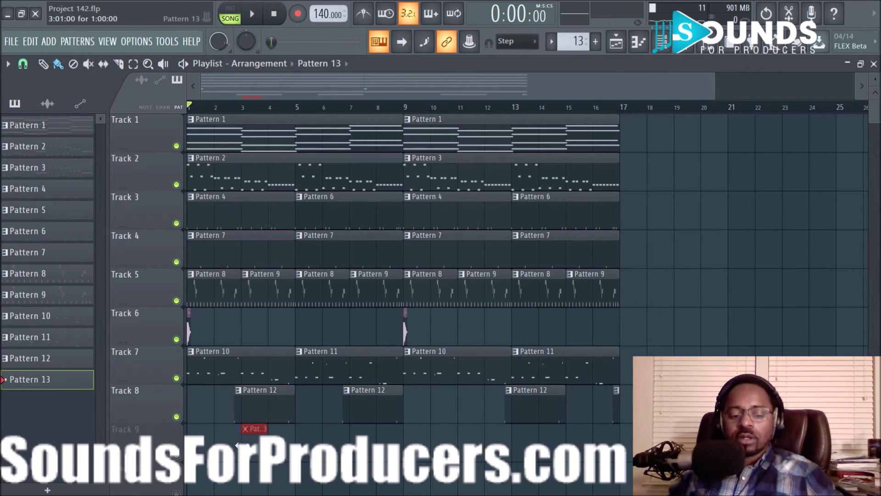
pyautogui.moveTo(258, 444); pyautogui.dragTo(285, 454)
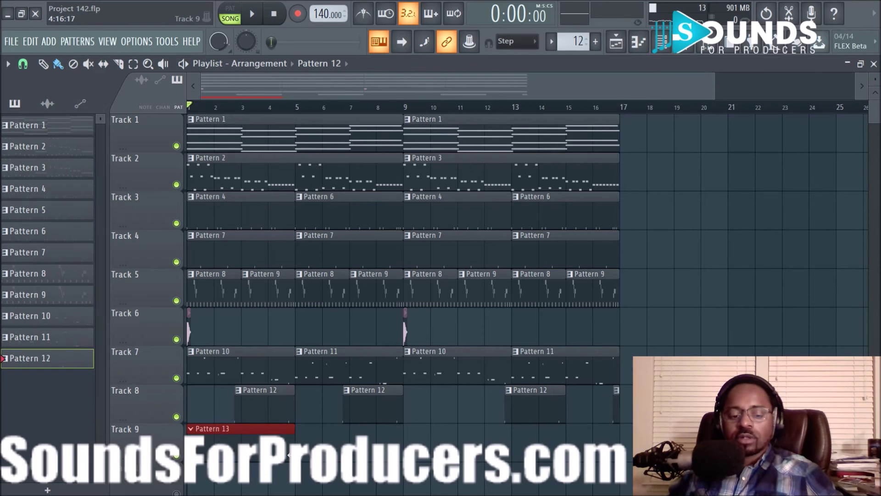
# Add a Kontakt 5 instrument channel to the channel rack.
pyautogui.scroll(-2, 396, 113)
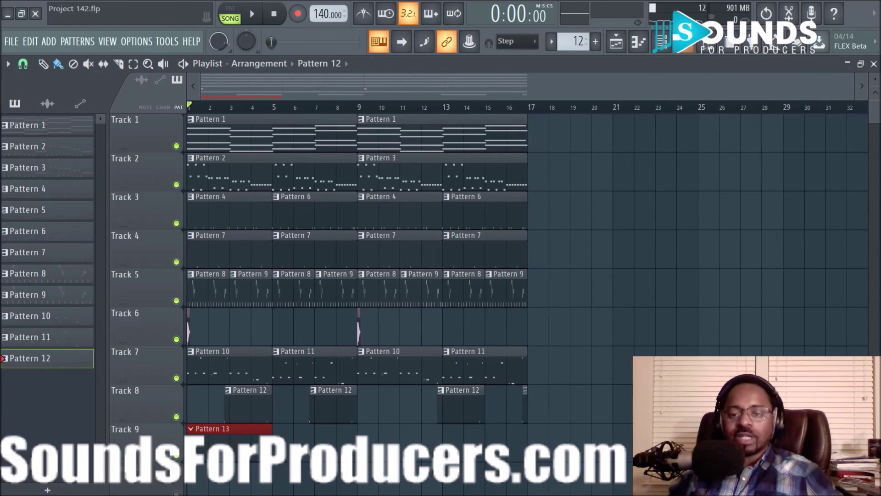
pyautogui.click(666, 45)
pyautogui.click(296, 331)
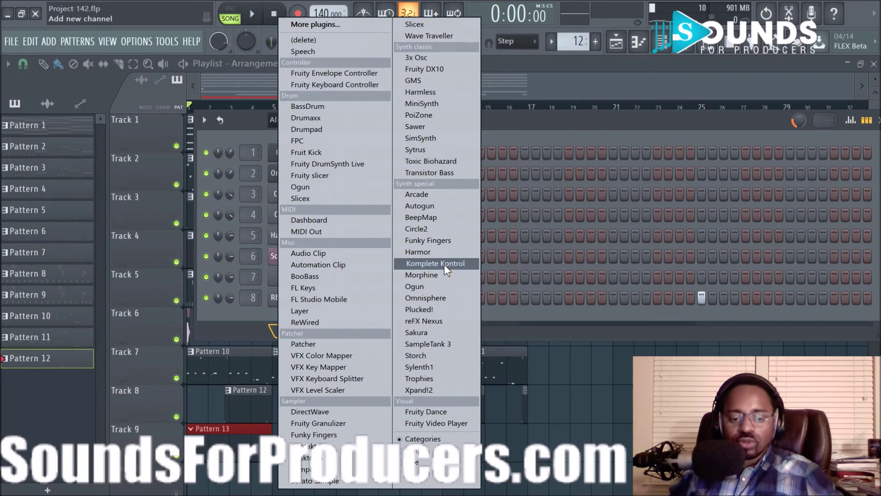
pyautogui.click(312, 446)
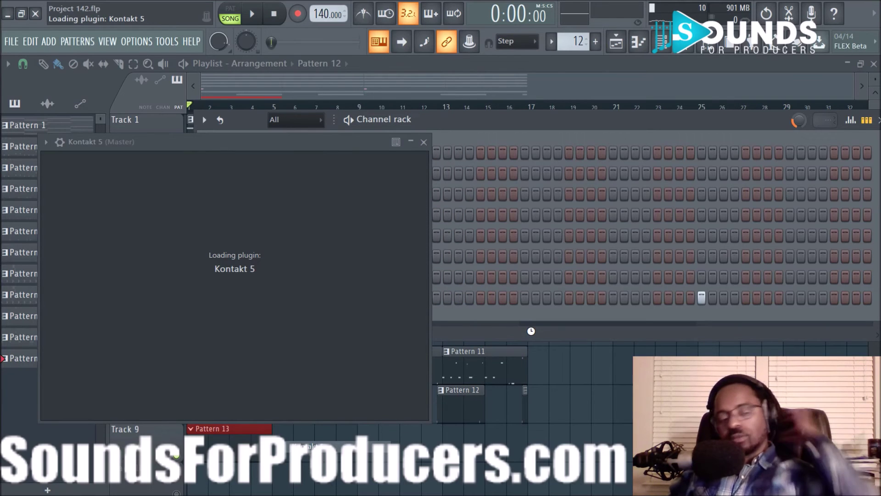
# Find the EXHALE library in Kontakt and load the EXHALE - (Legacy).nki instrument.
pyautogui.scroll(-1, 289, 275)
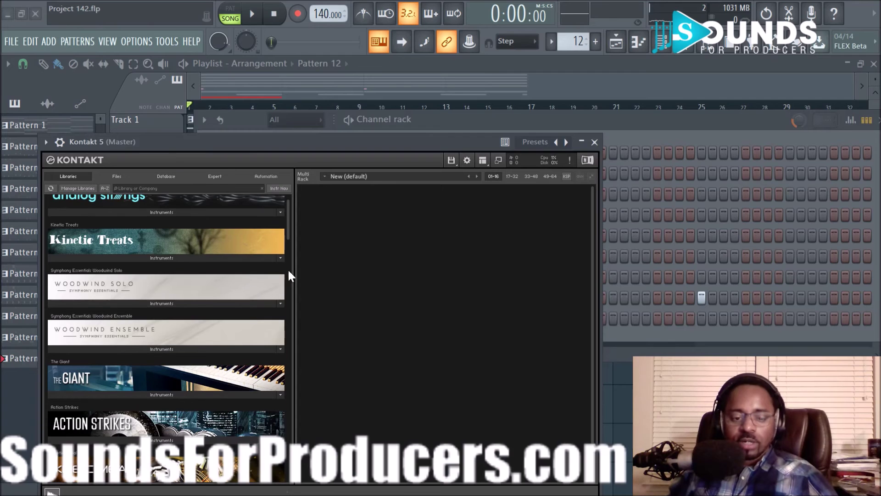
pyautogui.moveTo(287, 240); pyautogui.dragTo(287, 478)
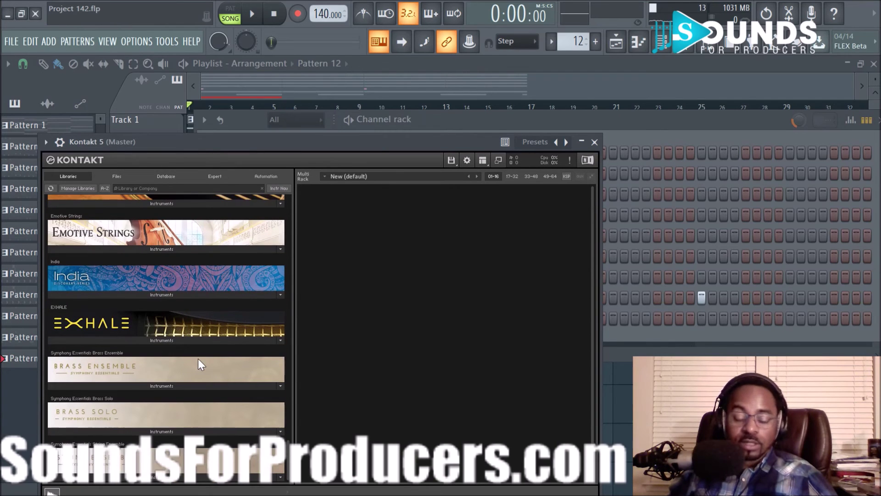
pyautogui.click(157, 340)
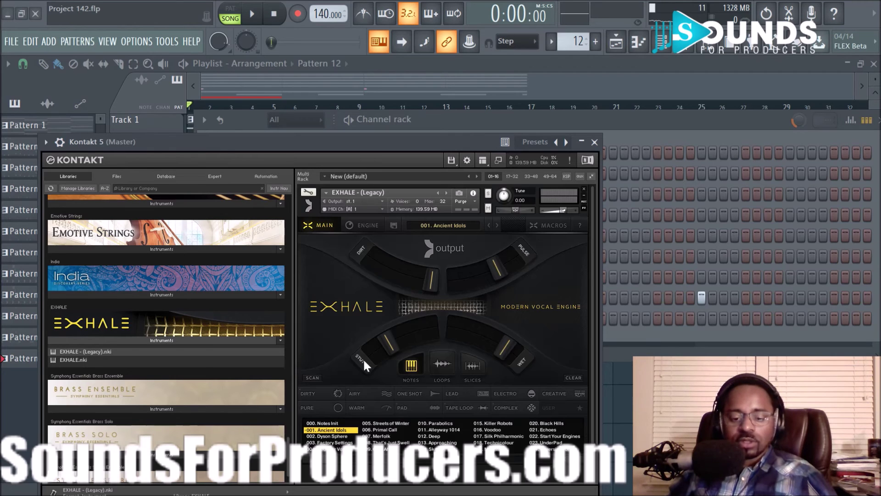
# Filter the EXHALE presets by One Shot and audition 006. Primal Call and 013. Approaching, playing the arrangement briefly.
pyautogui.click(417, 392)
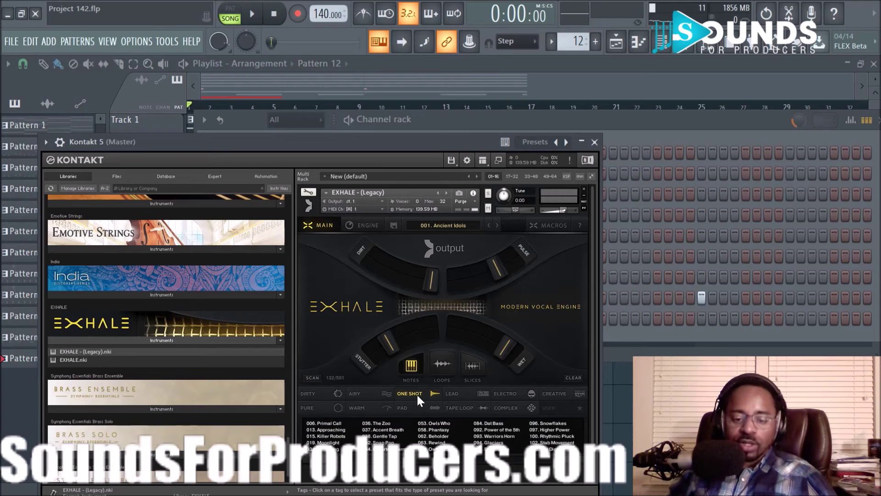
pyautogui.click(340, 423)
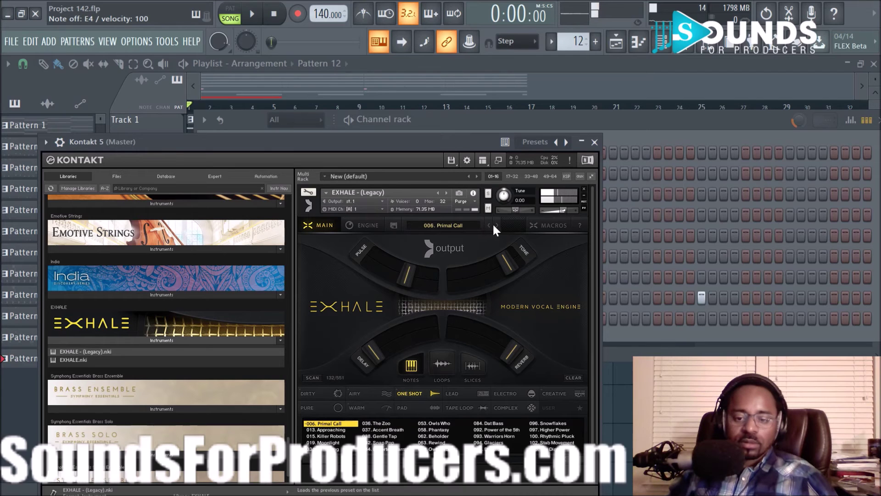
pyautogui.click(253, 15)
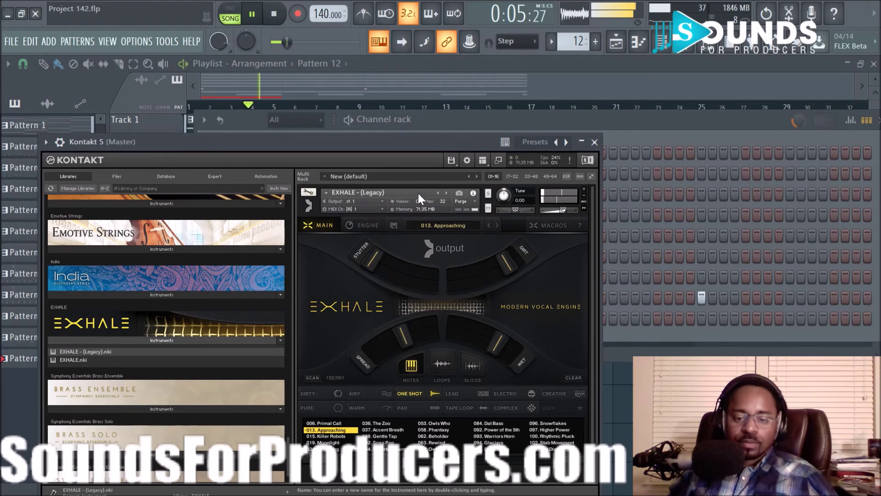
pyautogui.click(275, 15)
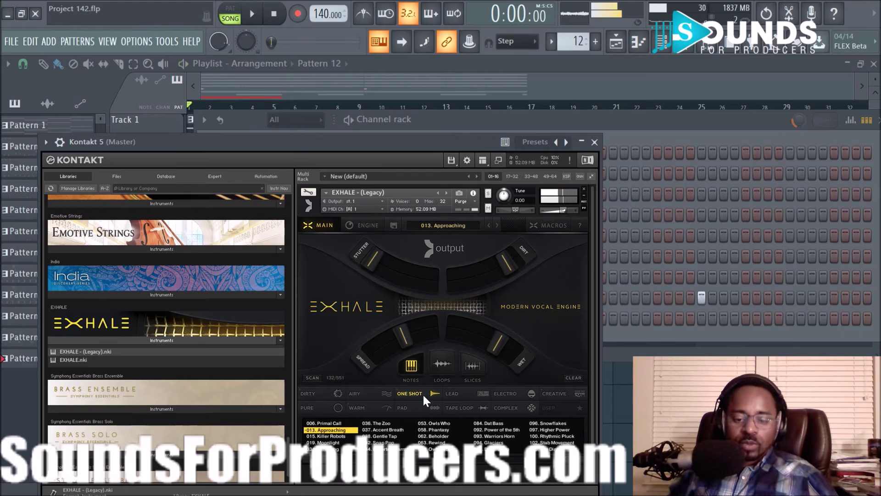
# Filter the EXHALE presets by Lead only and try 034. Windsong and 037. Accent Breath.
pyautogui.click(459, 392)
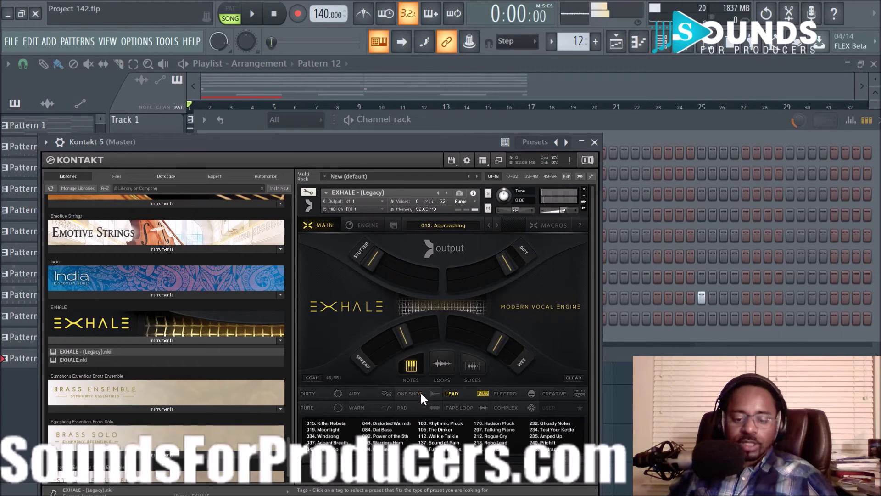
pyautogui.click(420, 392)
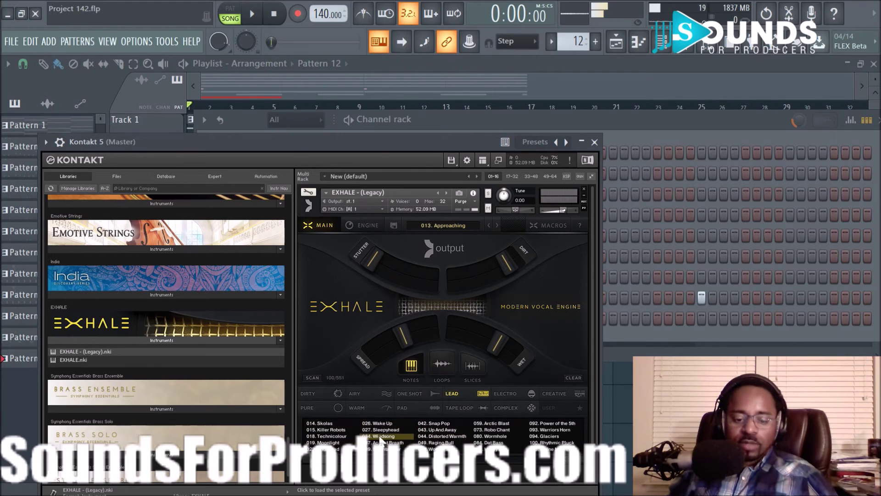
pyautogui.click(384, 437)
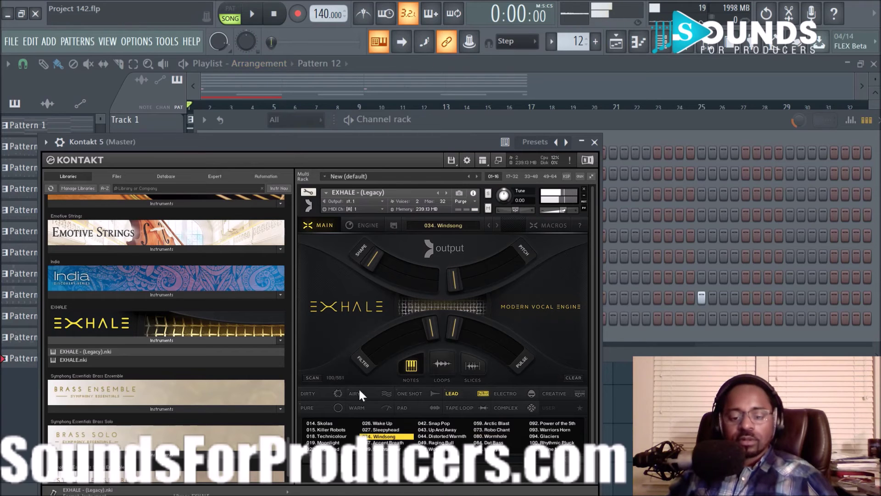
pyautogui.click(496, 225)
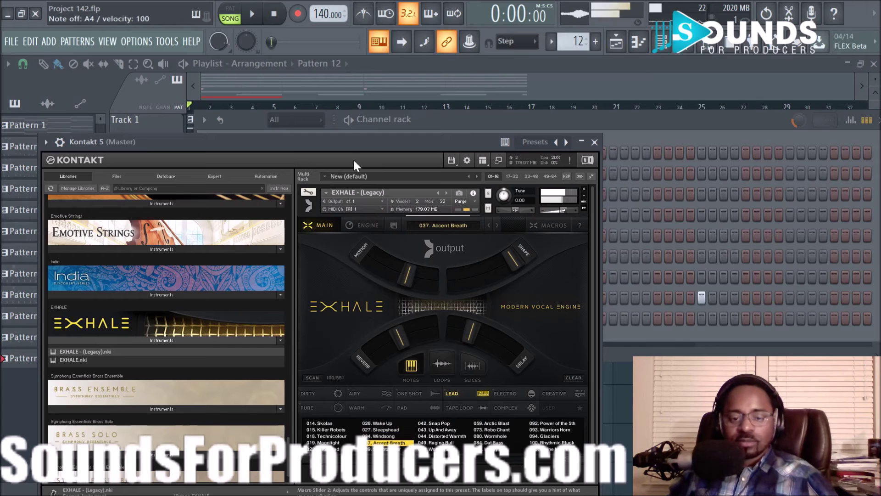
# Play the arrangement while stepping through the Lead presets, from 039. Synthtacular on, and settle on 057. Woodcraft.
pyautogui.click(252, 15)
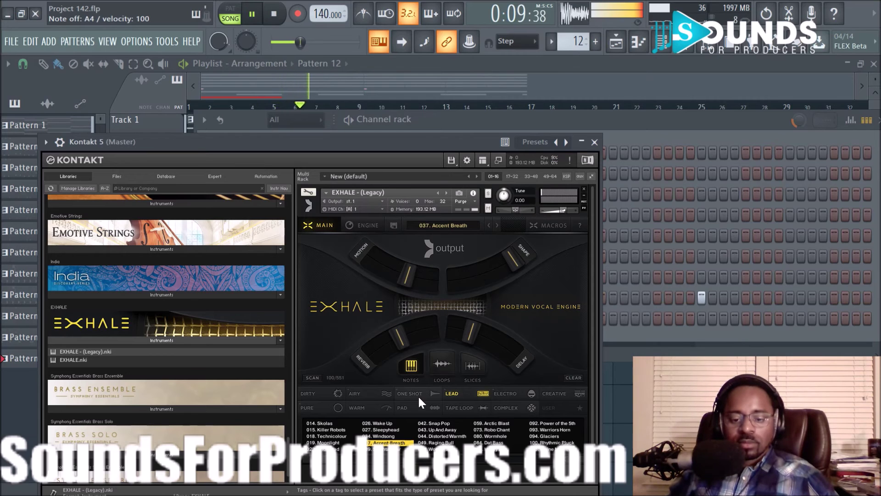
pyautogui.click(496, 224)
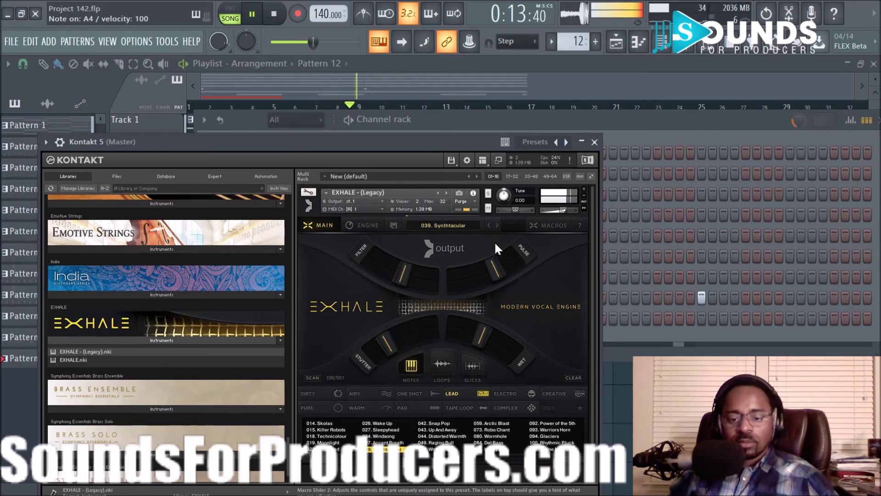
pyautogui.click(496, 224)
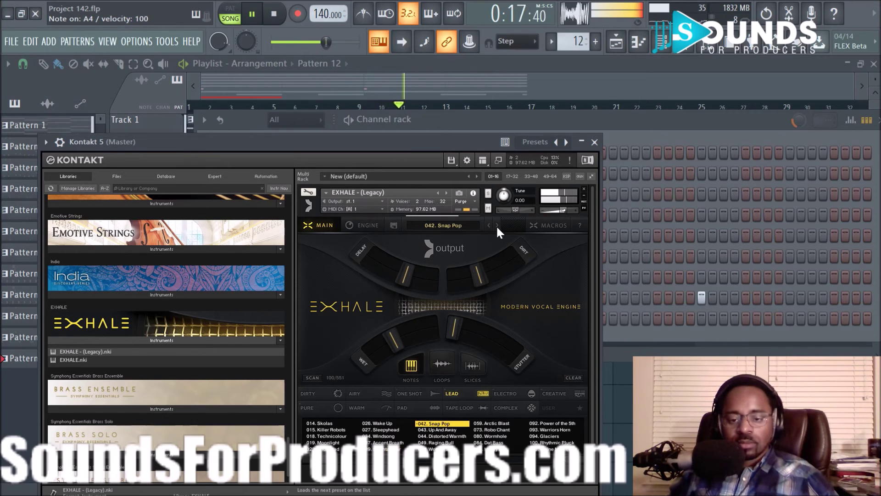
pyautogui.click(497, 224)
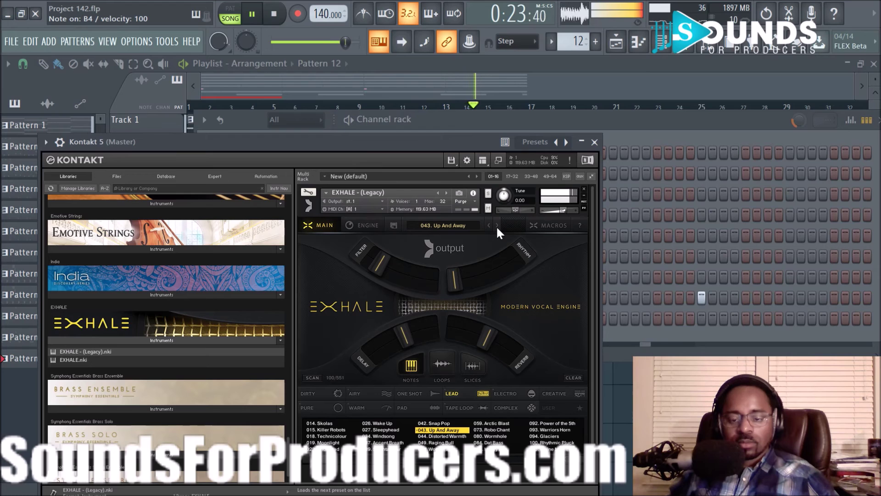
pyautogui.click(497, 224)
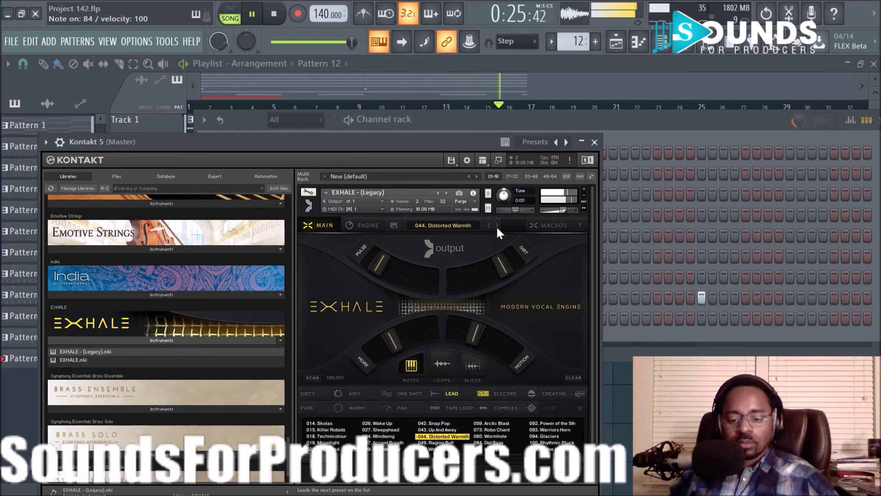
pyautogui.click(497, 225)
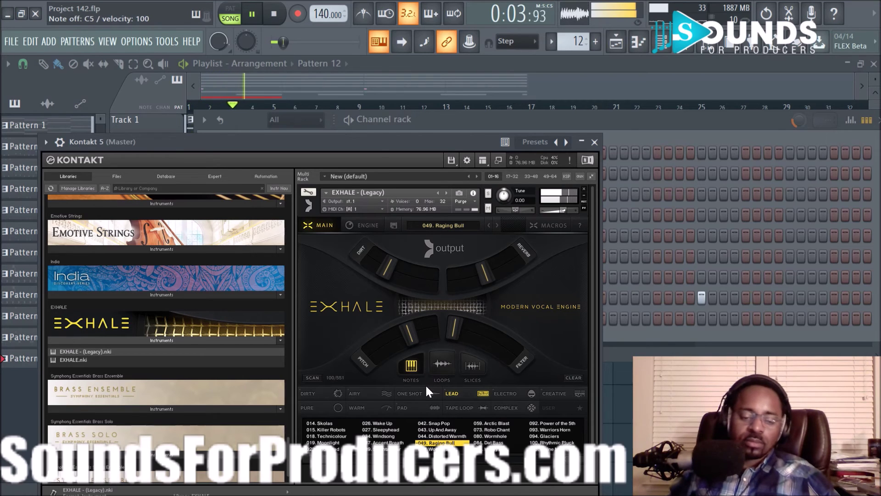
pyautogui.click(497, 226)
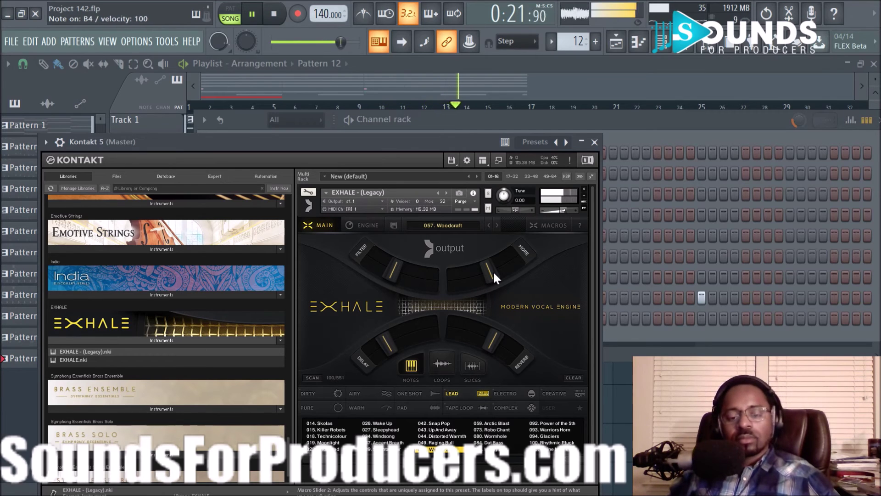
# Close Kontakt, place a short B4 note at bar 1 of the Kontakt 5 piano roll in Pattern 12, and stop playback.
pyautogui.click(594, 142)
pyautogui.rightClick(323, 319)
pyautogui.click(334, 316)
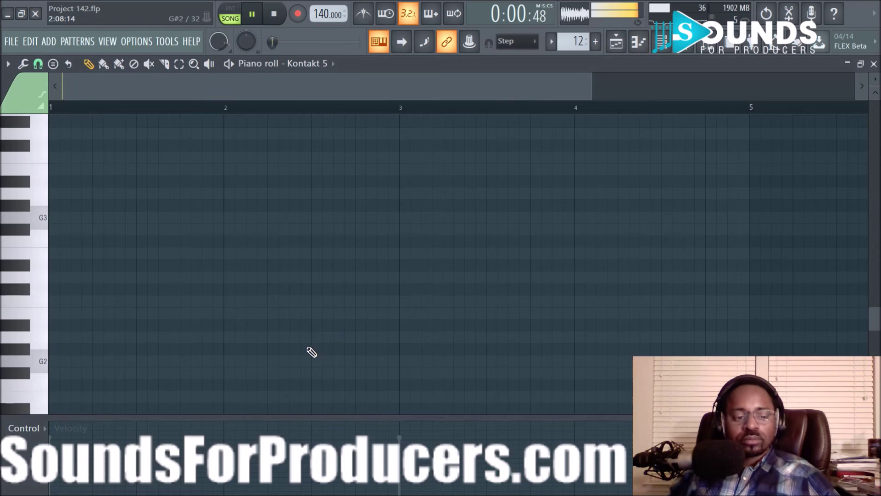
pyautogui.scroll(-5, 132, 217)
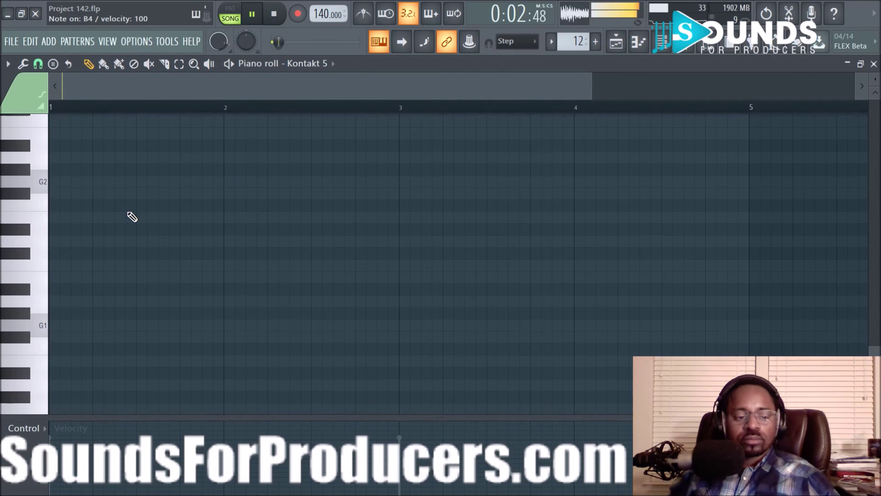
pyautogui.scroll(12, 132, 217)
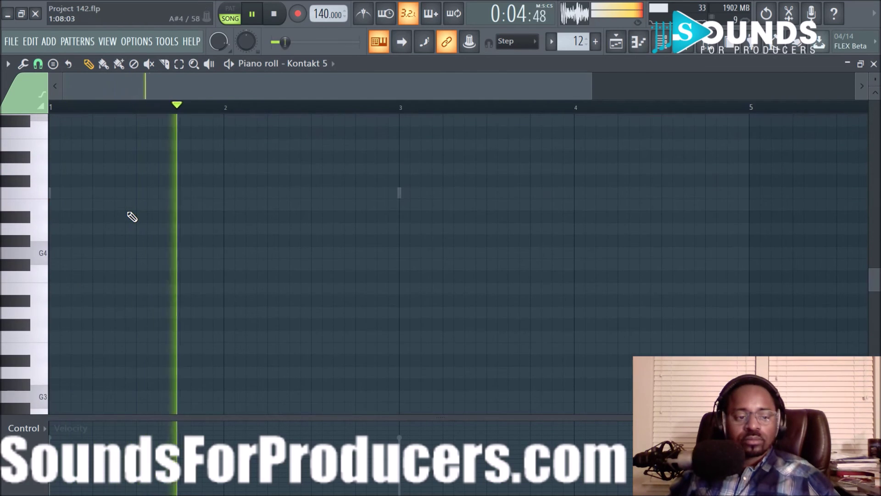
pyautogui.press('space')
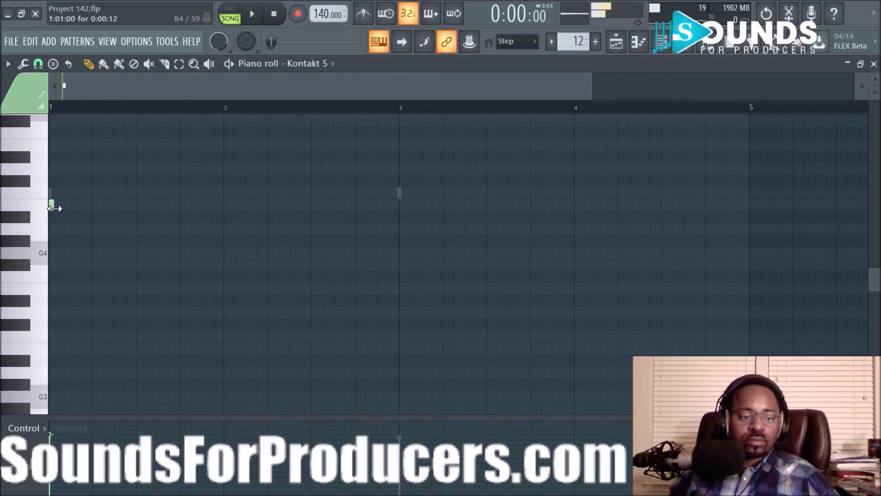
pyautogui.press('space')
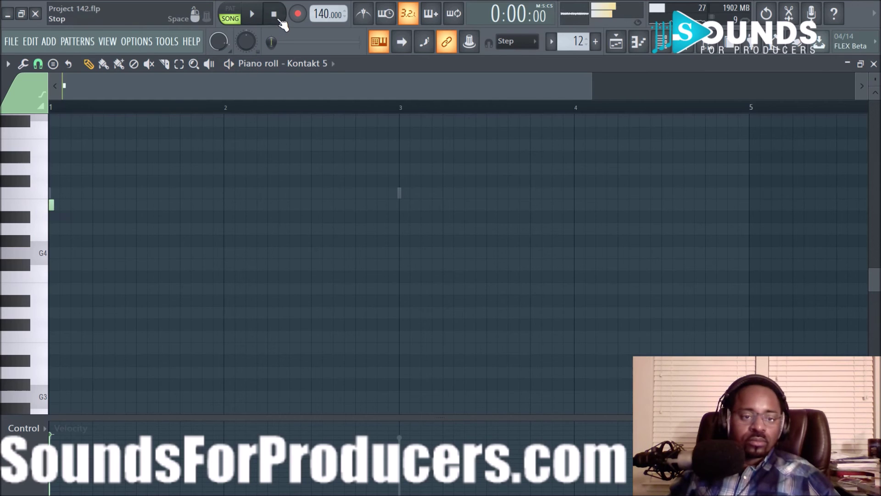
pyautogui.click(275, 16)
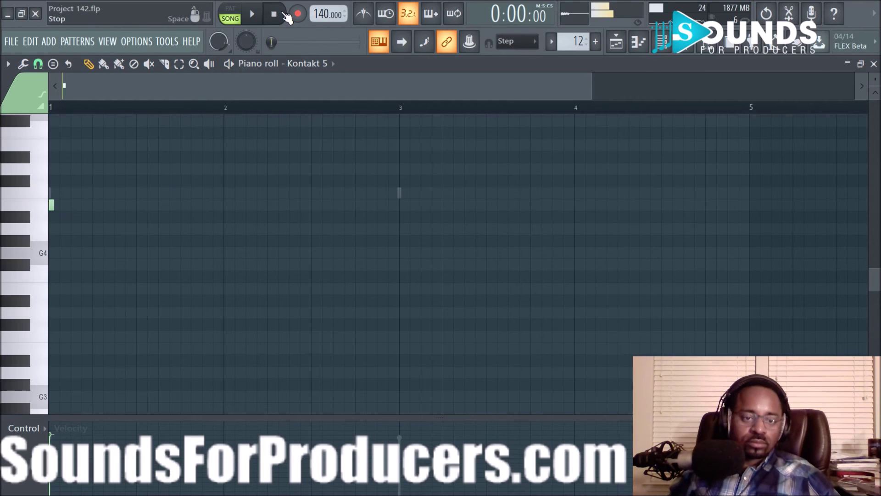
# Cut the Kontakt 5 note out of Pattern 12.
pyautogui.click(618, 44)
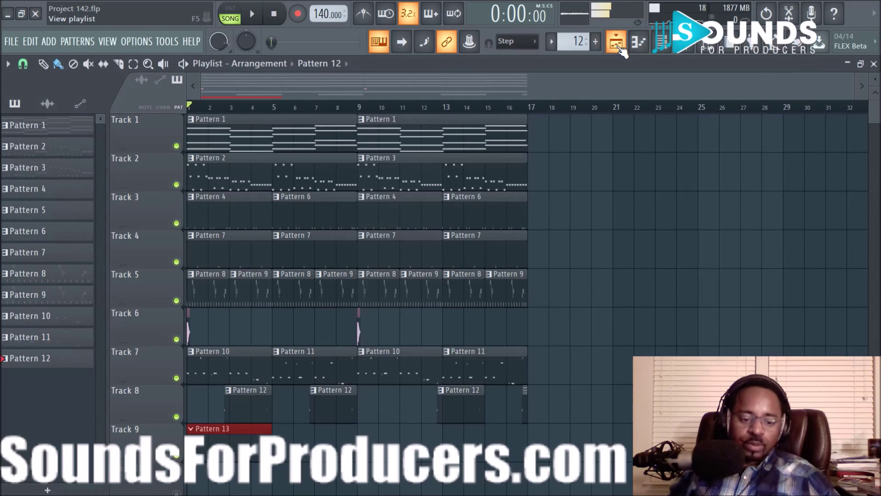
pyautogui.click(638, 44)
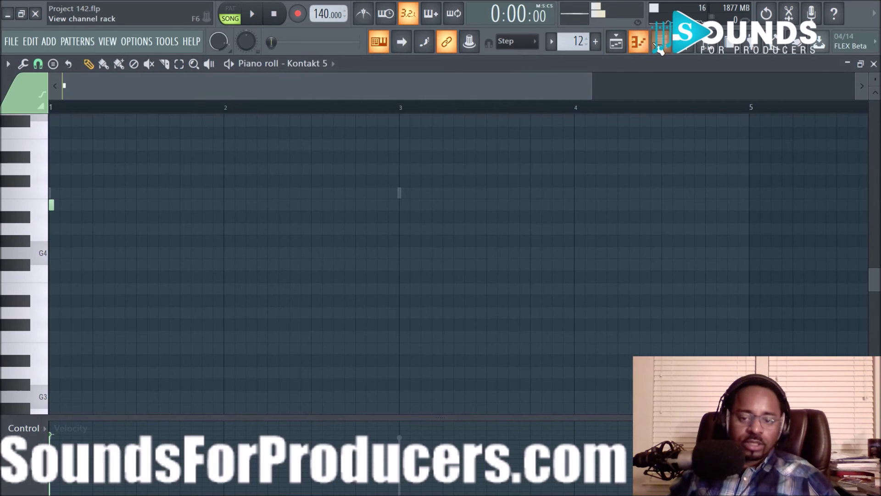
pyautogui.click(654, 51)
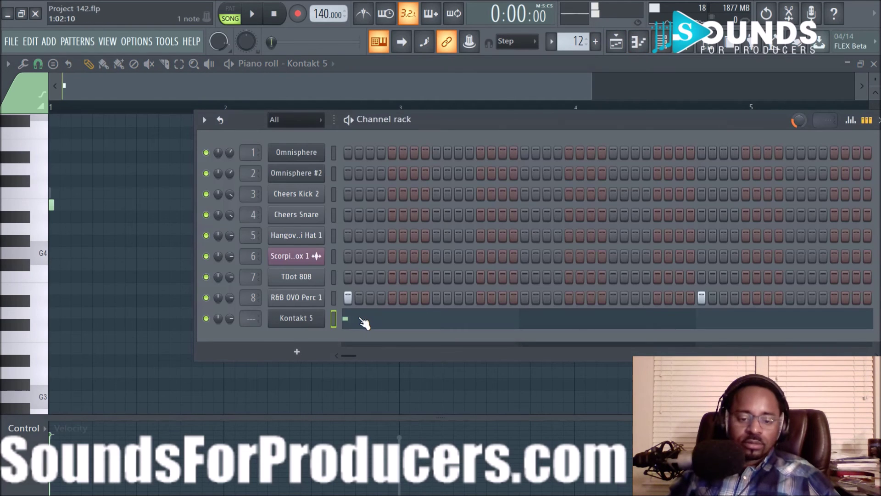
pyautogui.rightClick(320, 328)
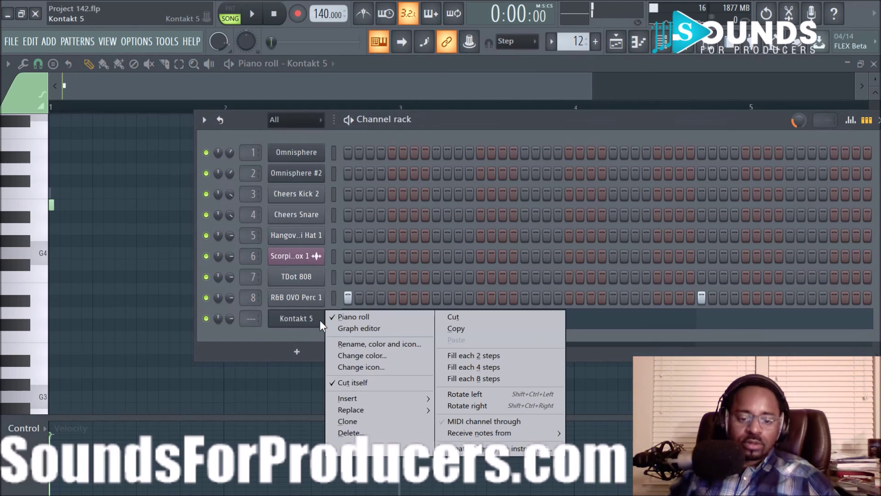
pyautogui.click(457, 314)
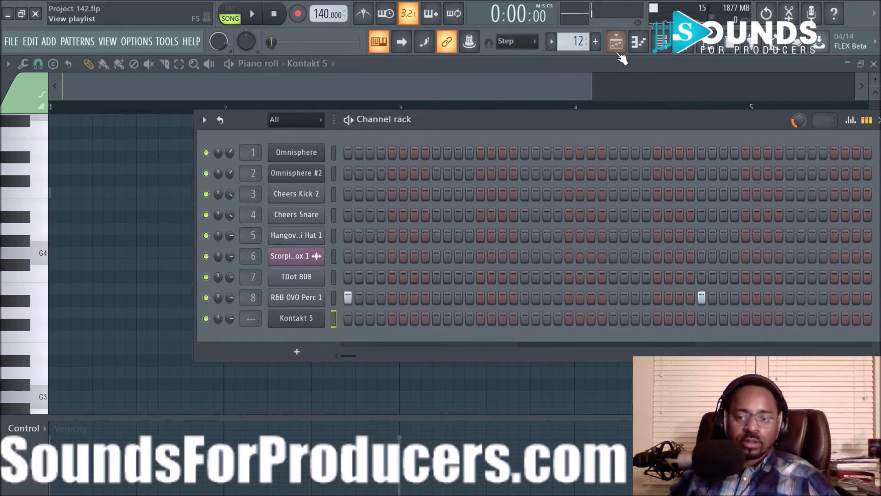
# Make Pattern 13 the active pattern and open the Kontakt 5 channel's piano roll.
pyautogui.click(620, 46)
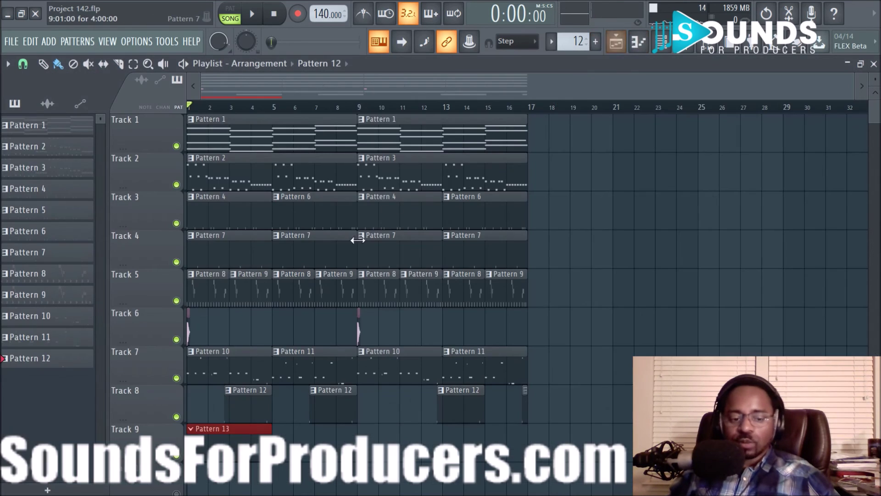
pyautogui.click(621, 49)
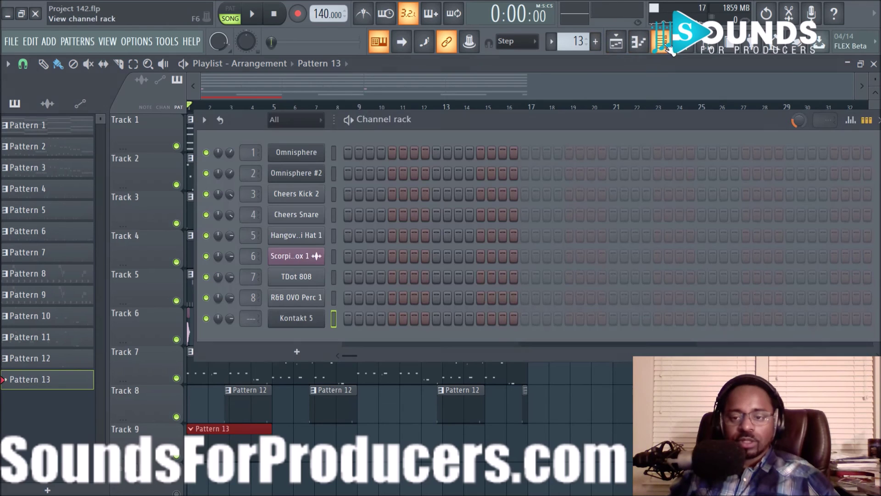
pyautogui.rightClick(294, 321)
pyautogui.click(337, 317)
pyautogui.rightClick(316, 320)
pyautogui.click(354, 317)
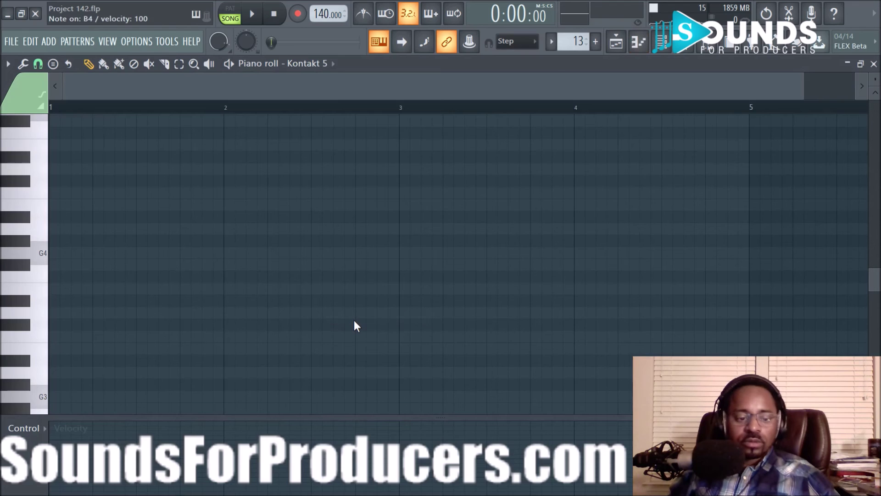
# Place a short B4 note at the start of bar 1 in Pattern 13 and audition it against the arrangement.
pyautogui.press('space')
pyautogui.press('space')
pyautogui.click(52, 205)
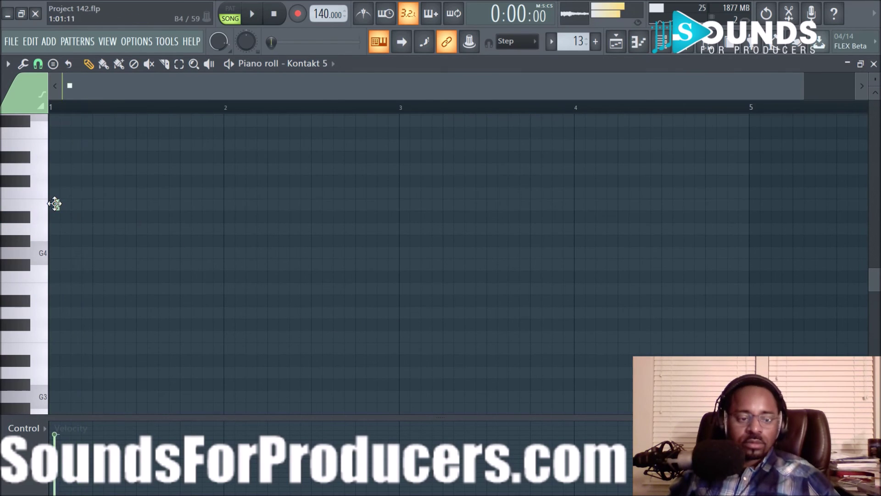
pyautogui.press('space')
pyautogui.press('space')
pyautogui.press('space')
pyautogui.press('space')
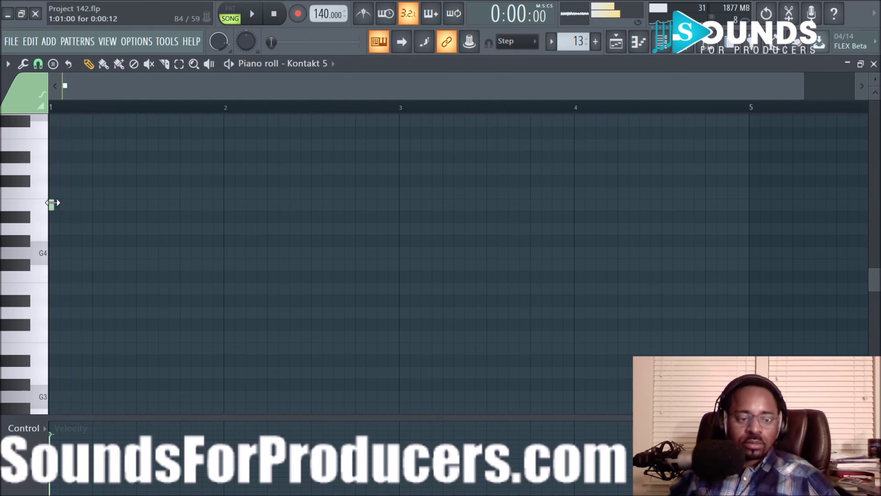
# Lengthen the B4 note at bar 1 to 7 steps while auditioning the arrangement.
pyautogui.moveTo(52, 203); pyautogui.dragTo(95, 205)
pyautogui.press('space')
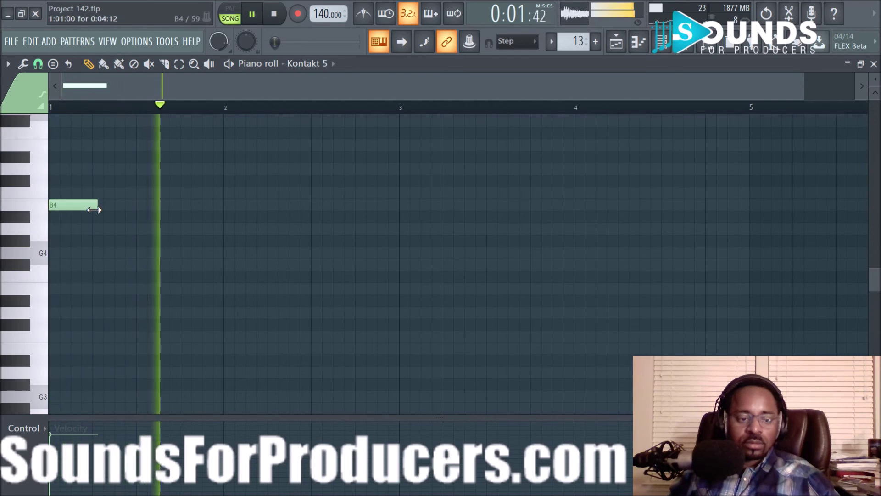
pyautogui.moveTo(98, 206); pyautogui.dragTo(123, 206)
pyautogui.press('space')
pyautogui.press('space')
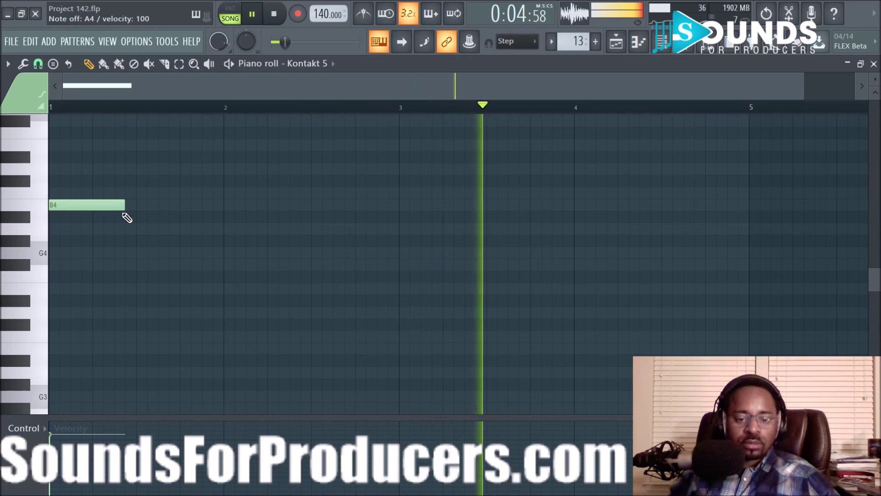
# Add an A4 note of the same length at the start of bar 3 and play it back.
pyautogui.click(400, 229)
pyautogui.press('space')
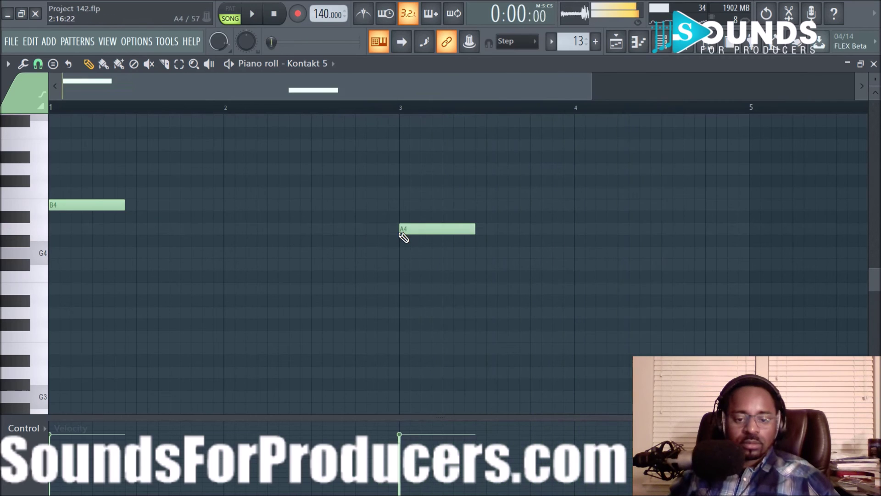
pyautogui.press('space')
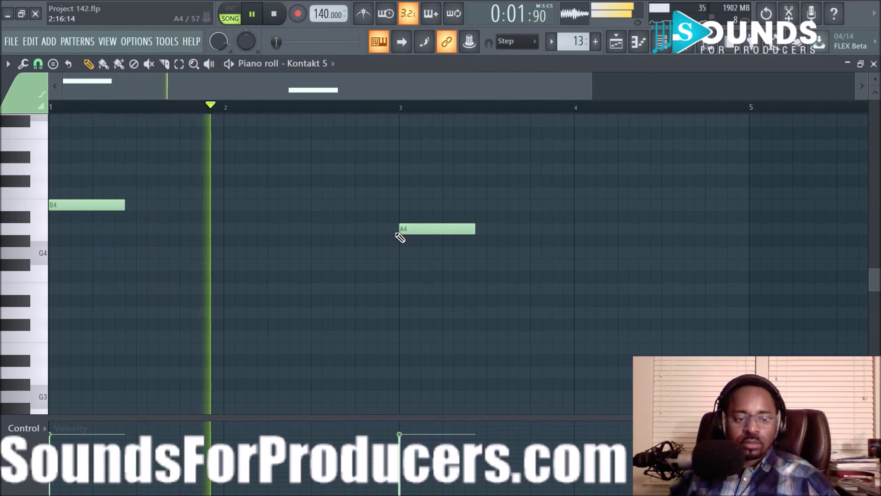
# Extend both the B4 and A4 notes to 8 steps and replay the arrangement.
pyautogui.press('space')
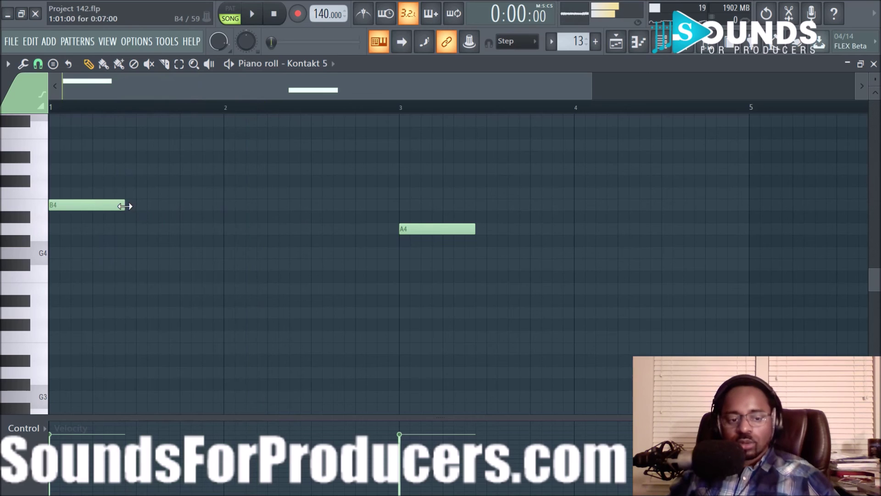
pyautogui.press('space')
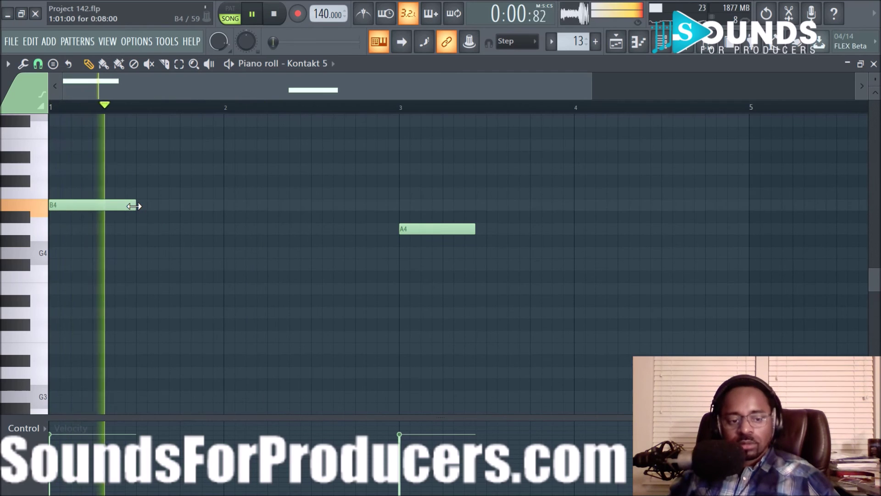
pyautogui.moveTo(476, 229); pyautogui.dragTo(486, 232)
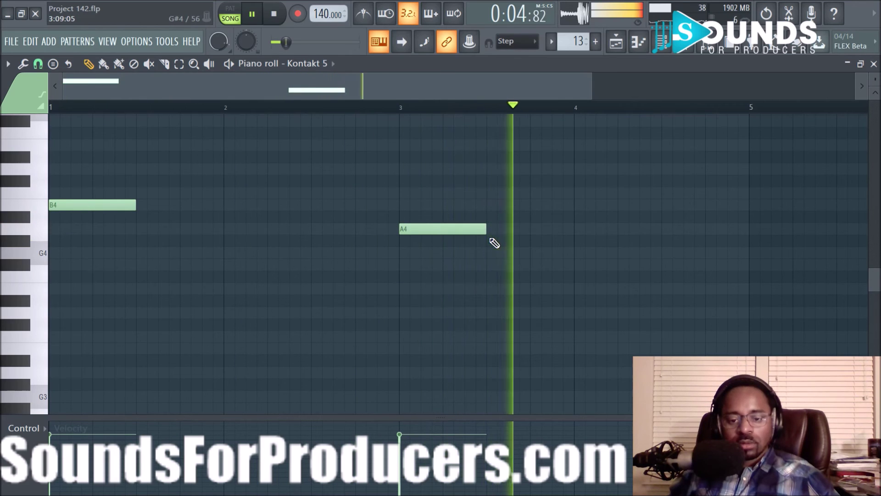
pyautogui.press('space')
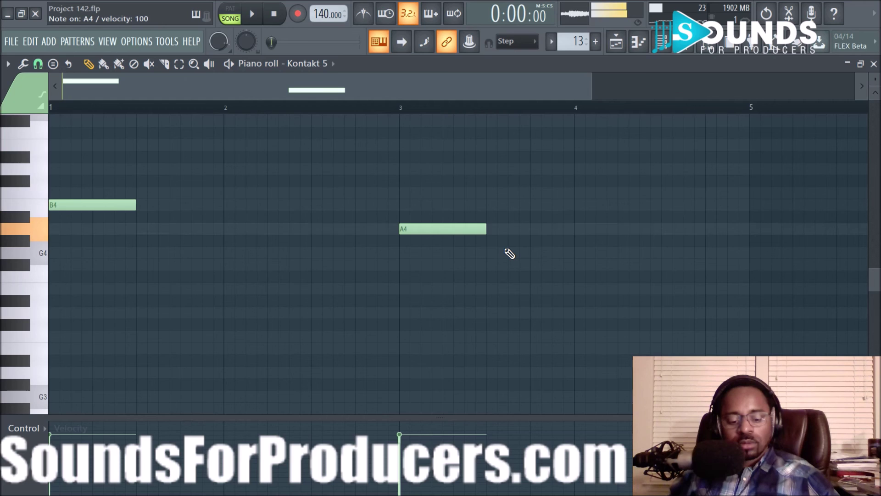
pyautogui.press('space')
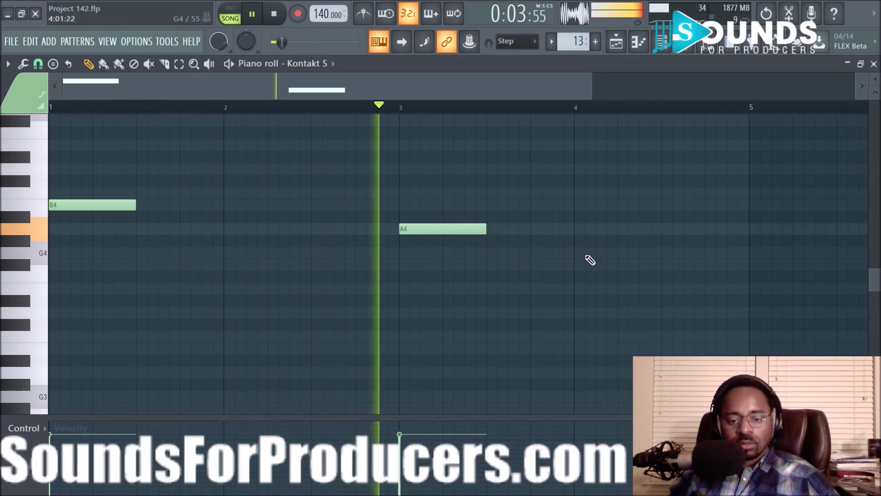
# Add a G4 note of the same length at the start of bar 4 and play the arrangement.
pyautogui.press('space')
pyautogui.click(575, 252)
pyautogui.press('space')
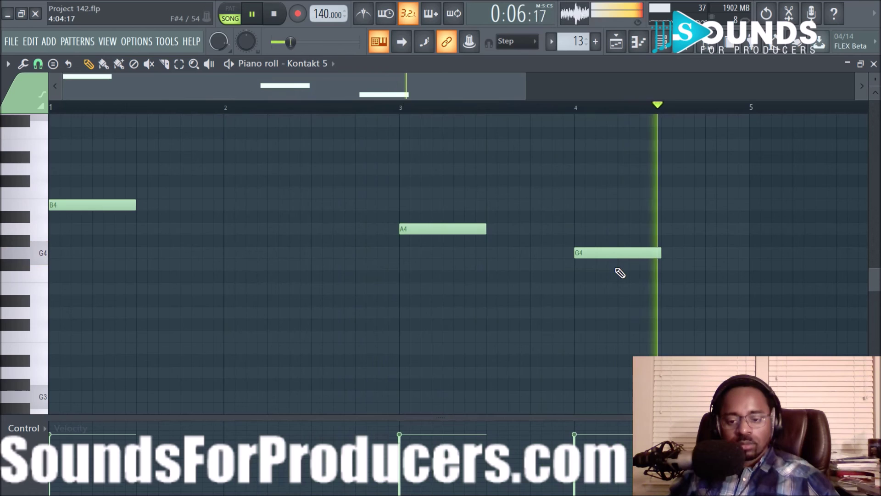
# Duplicate the Pattern 13 clip along Track 9 in the playlist to fill bars 5 through 16, and clear the selection.
pyautogui.click(616, 42)
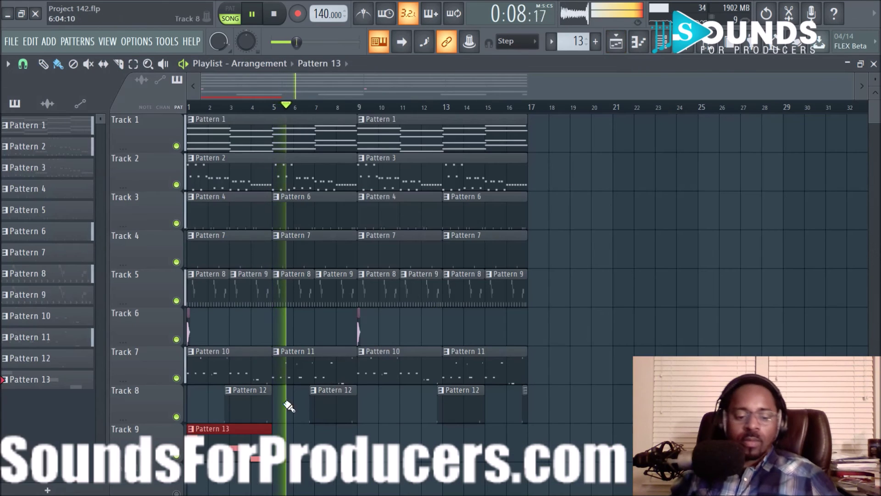
pyautogui.moveTo(259, 441); pyautogui.dragTo(344, 442)
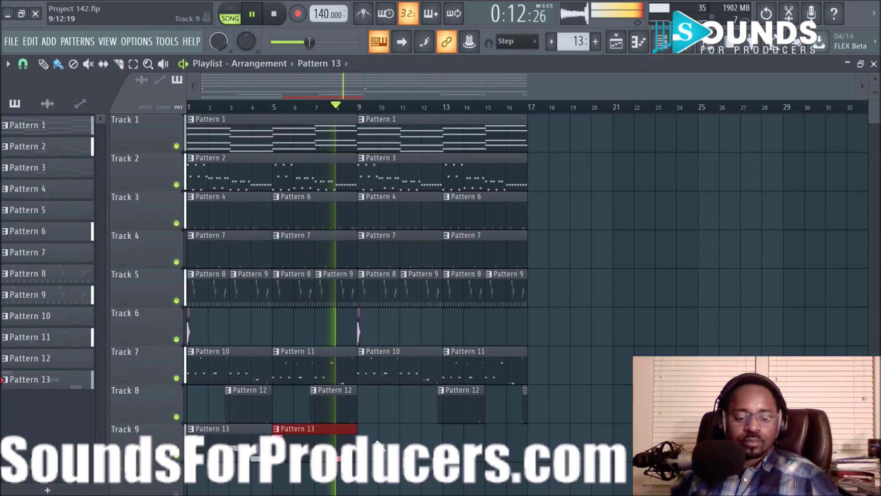
pyautogui.moveTo(370, 444); pyautogui.dragTo(288, 445)
pyautogui.hotkey('ctrl', 'b')
pyautogui.hotkey('ctrl', 'b')
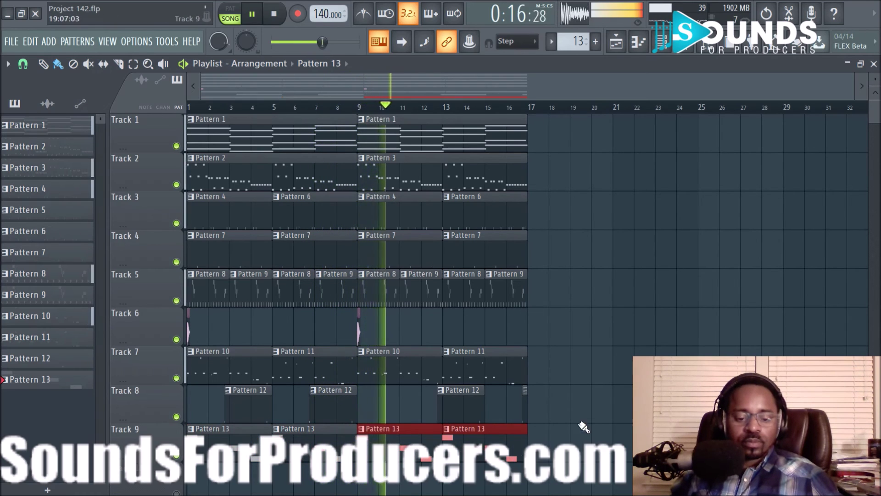
pyautogui.hotkey('ctrl', 'd')
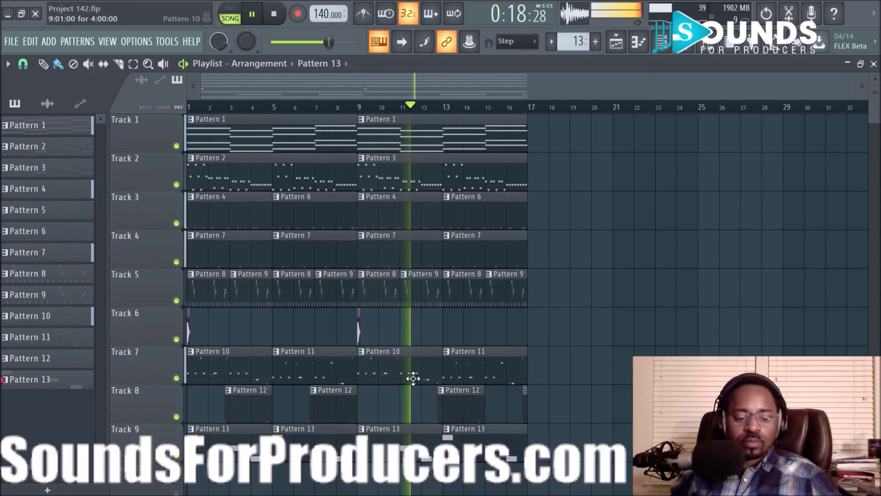
# Make the first Pattern 13 clip on Track 9 unique, transpose its Kontakt 5 notes down an octave, and listen to it.
pyautogui.rightClick(190, 440)
pyautogui.click(206, 425)
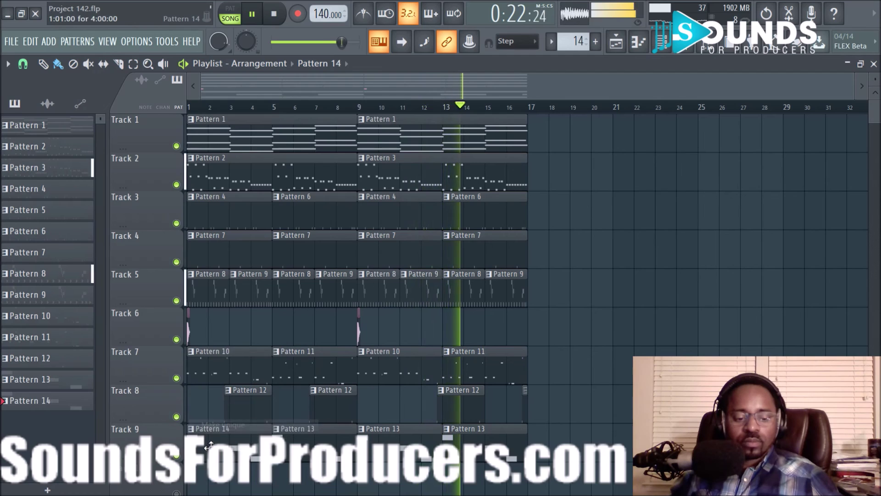
pyautogui.click(206, 429)
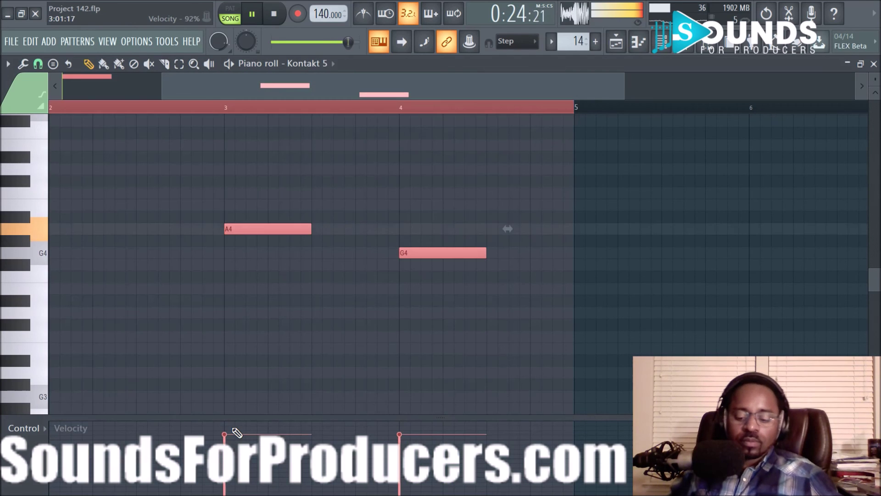
pyautogui.hotkey('ctrl', 'Down')
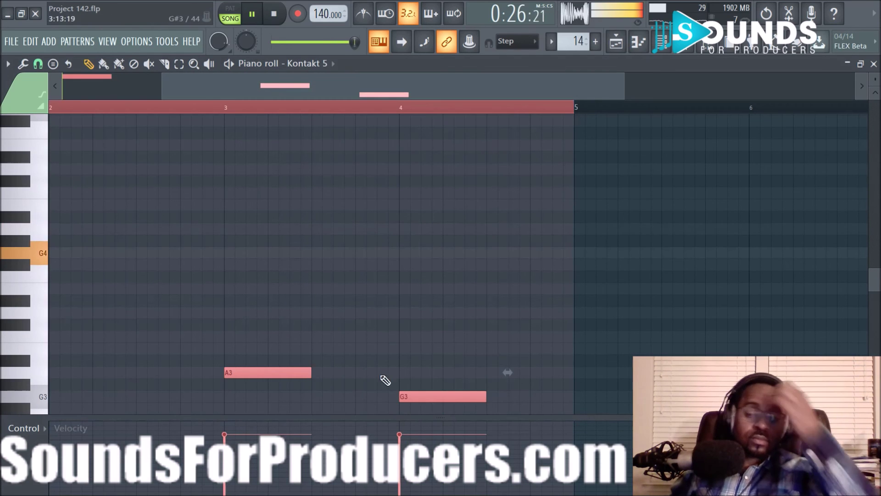
pyautogui.scroll(-2, 521, 108)
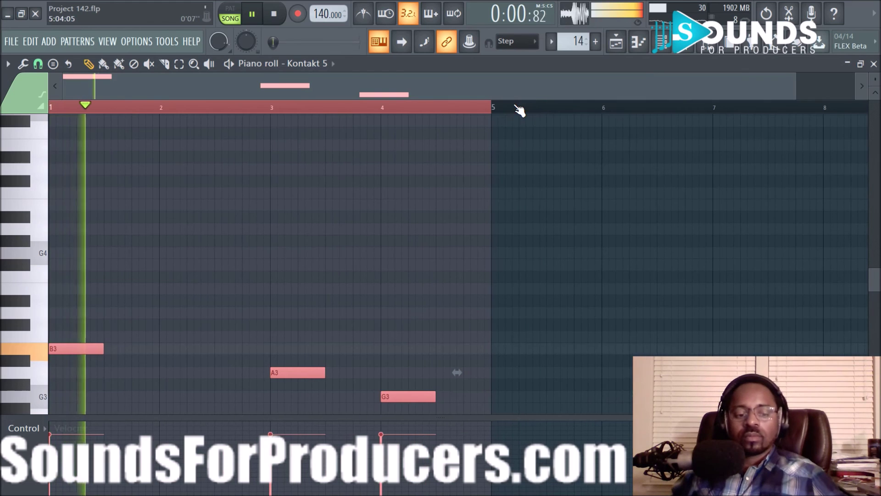
pyautogui.press('space')
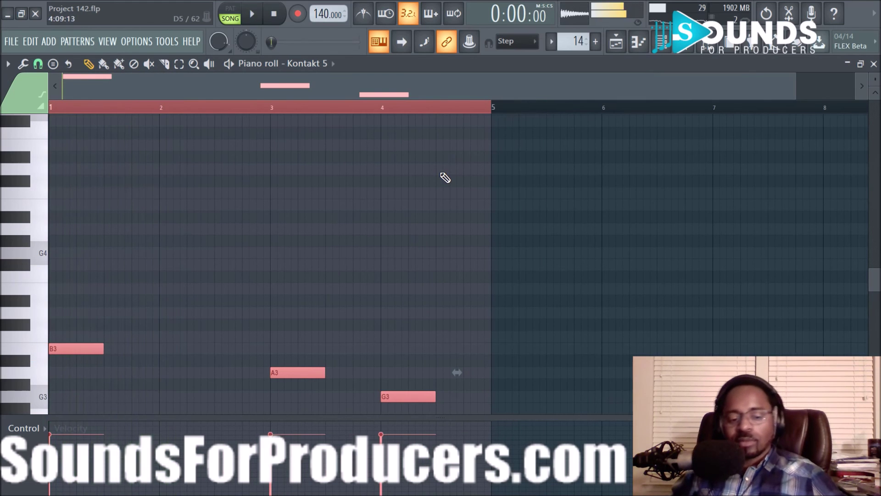
# Set the source pattern of the first Track 9 clip in the playlist back to Pattern 13.
pyautogui.click(616, 43)
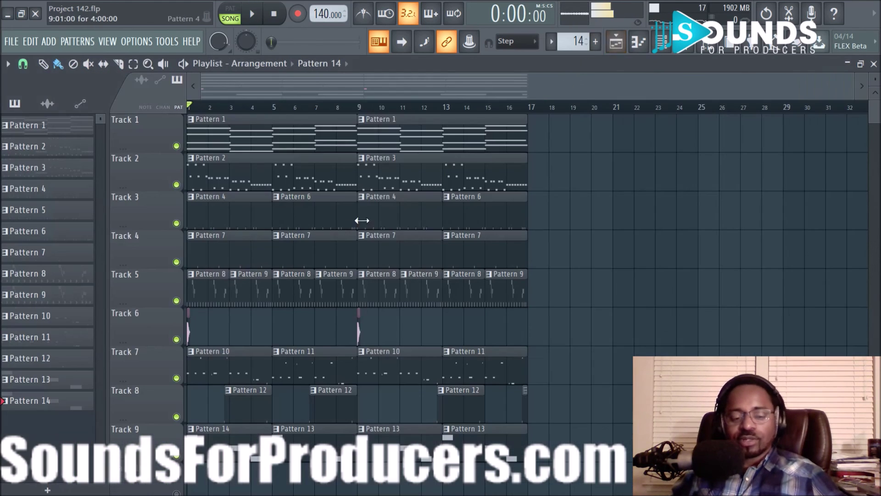
pyautogui.rightClick(191, 431)
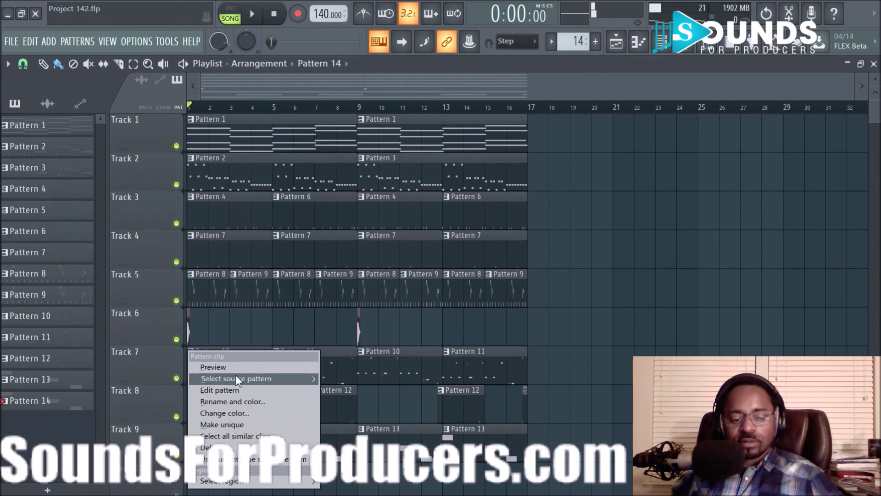
pyautogui.moveTo(310, 377)
pyautogui.click(352, 468)
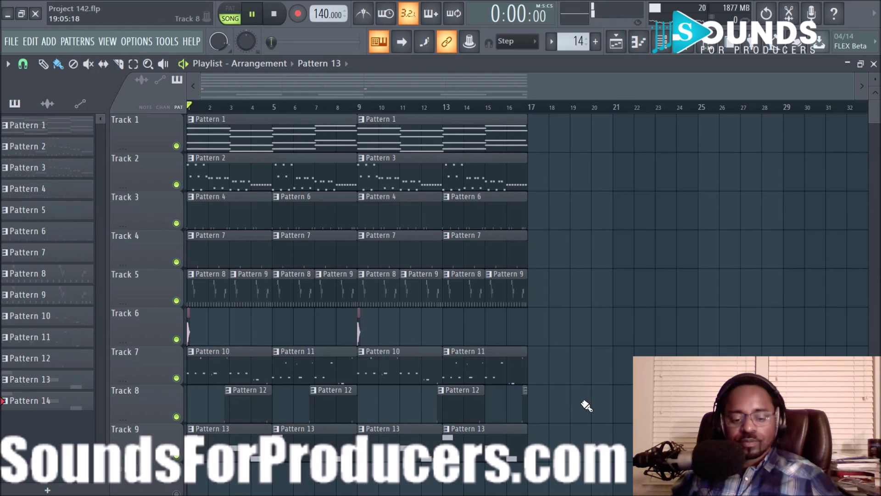
# Route the Kontakt 5 channel to mixer track 9 in the channel rack during playback, and stop playback.
pyautogui.press('space')
pyautogui.click(661, 42)
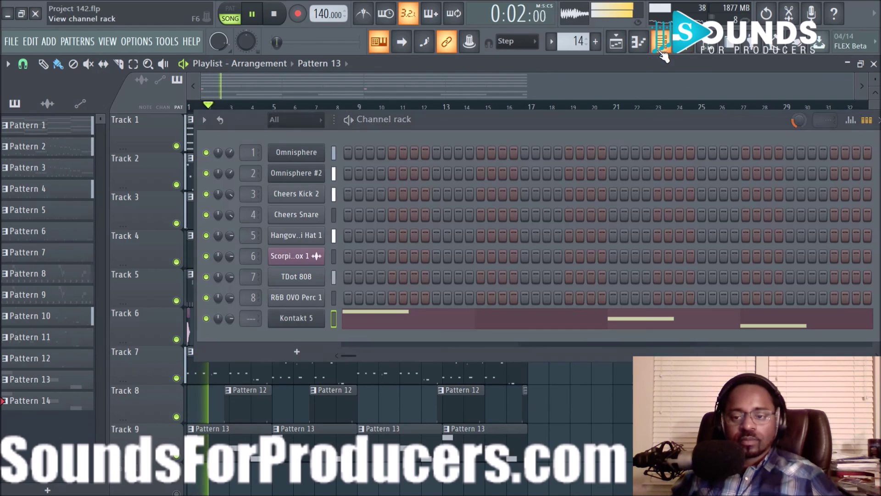
pyautogui.scroll(8, 243, 318)
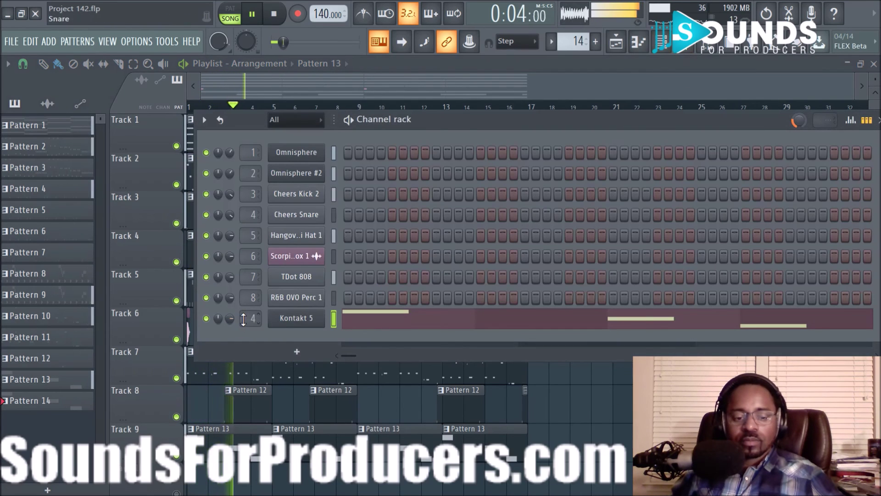
pyautogui.scroll(2, 263, 312)
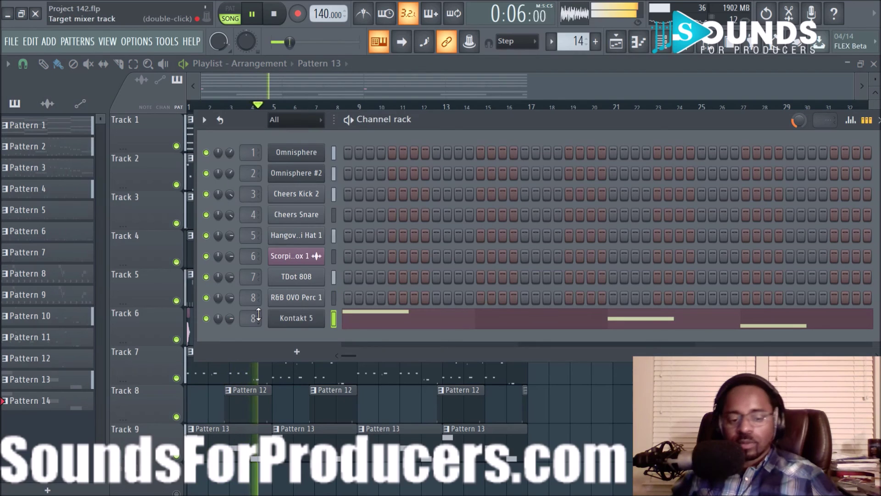
pyautogui.press('space')
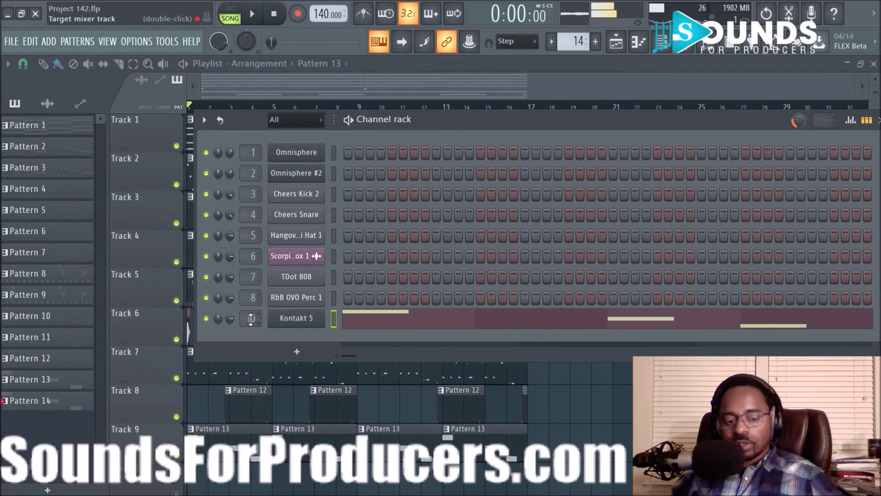
# Open the mixer, start playback, and rename Insert 9 as Lead.
pyautogui.click(707, 45)
pyautogui.press('space')
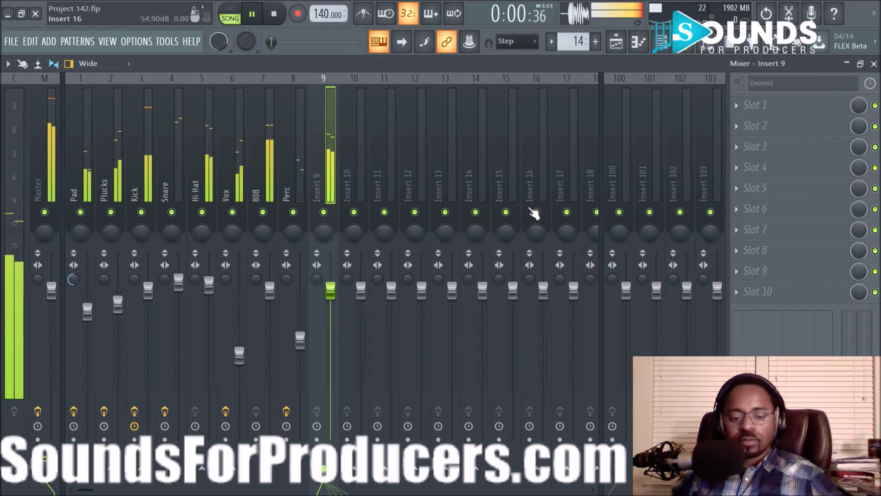
pyautogui.rightClick(339, 73)
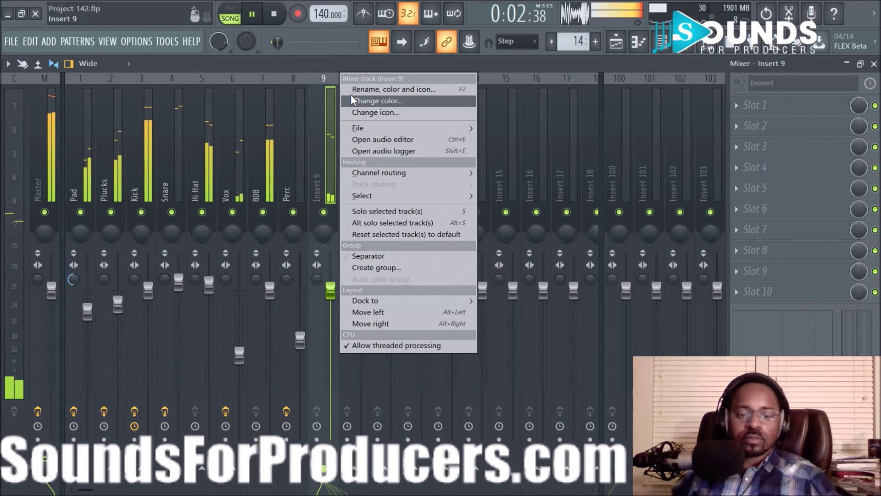
pyautogui.click(358, 97)
pyautogui.write('Lead')
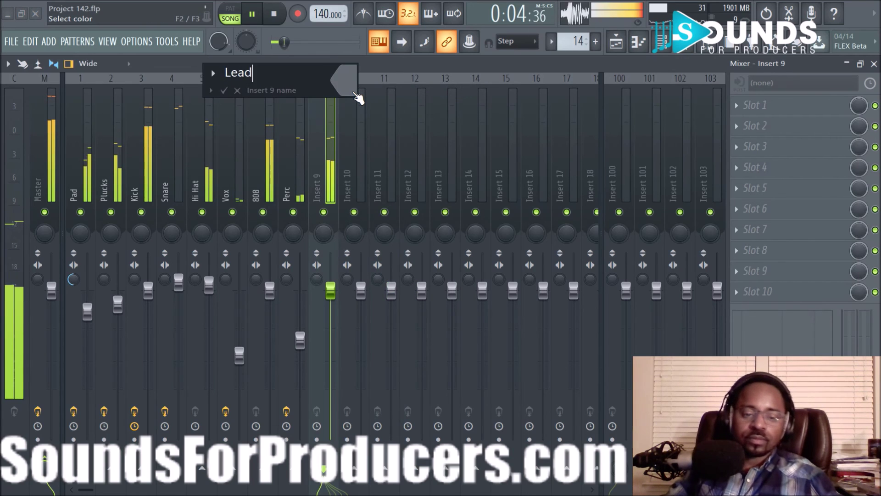
pyautogui.press('Return')
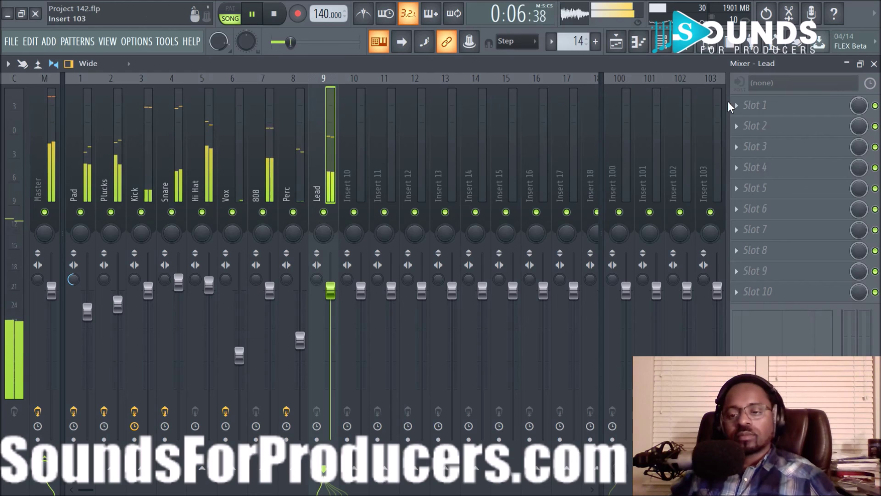
# Load Fruity parametric EQ 2 in Slot 1 of the Lead track and shape band 1 into a steep low cut between 200 and 500 Hz.
pyautogui.click(754, 105)
pyautogui.click(610, 67)
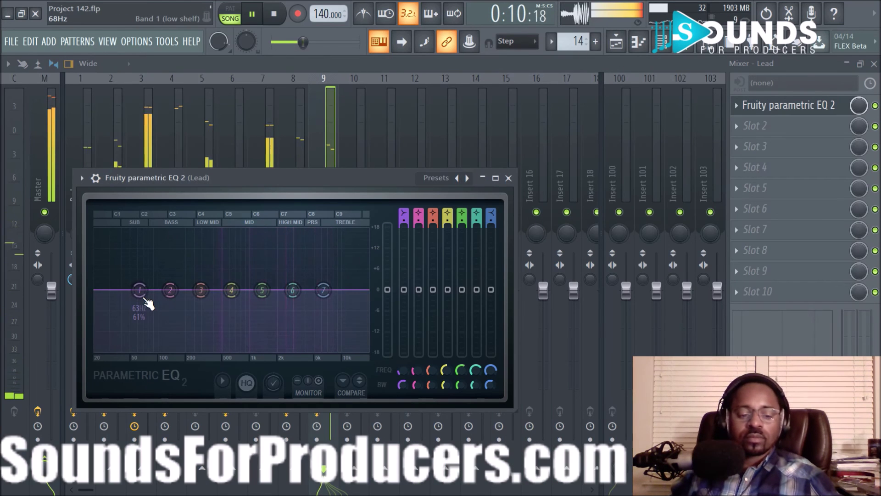
pyautogui.moveTo(148, 299); pyautogui.dragTo(211, 351)
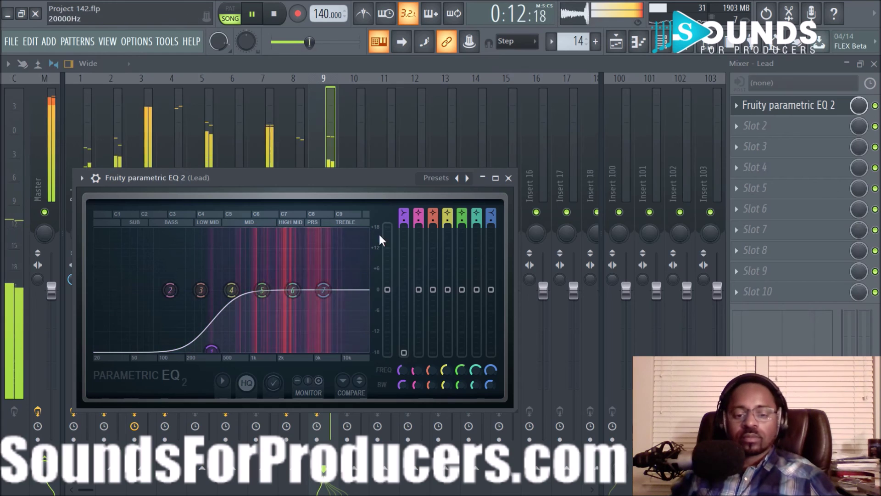
pyautogui.moveTo(404, 221); pyautogui.dragTo(404, 200)
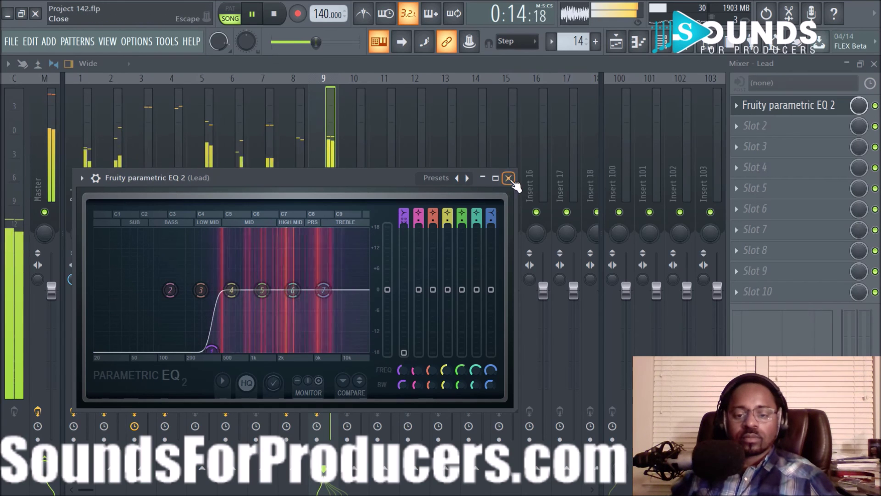
# Close the Fruity parametric EQ 2 window and lower the Lead track's volume fader during playback.
pyautogui.click(508, 178)
pyautogui.moveTo(335, 291); pyautogui.dragTo(330, 324)
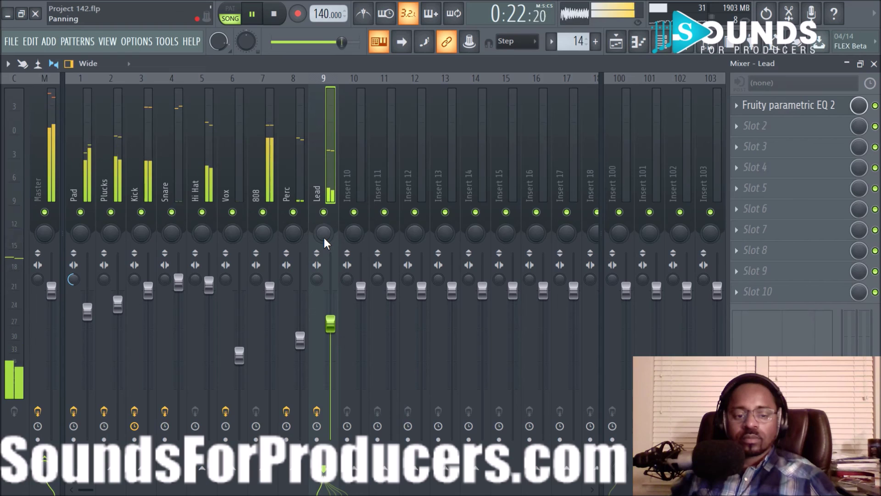
# Try panning the whole Lead mixer track to the left, stop playback, and reset its panning.
pyautogui.moveTo(323, 233); pyautogui.dragTo(323, 240)
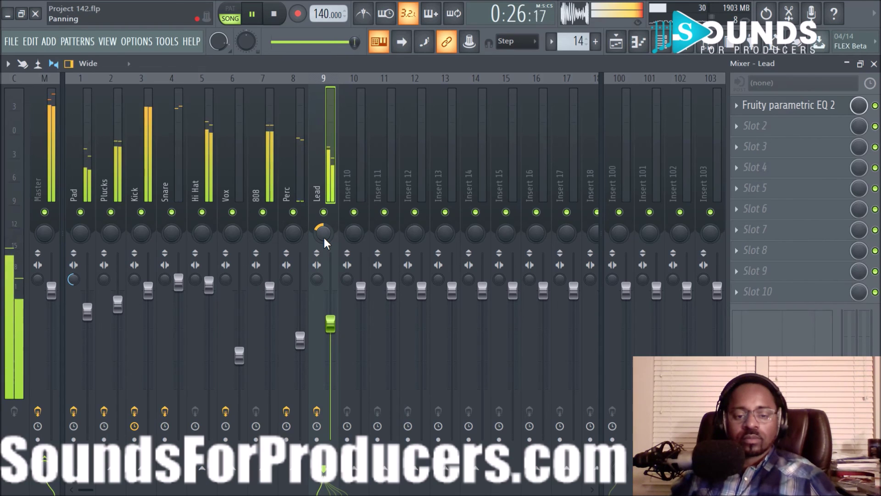
pyautogui.press('space')
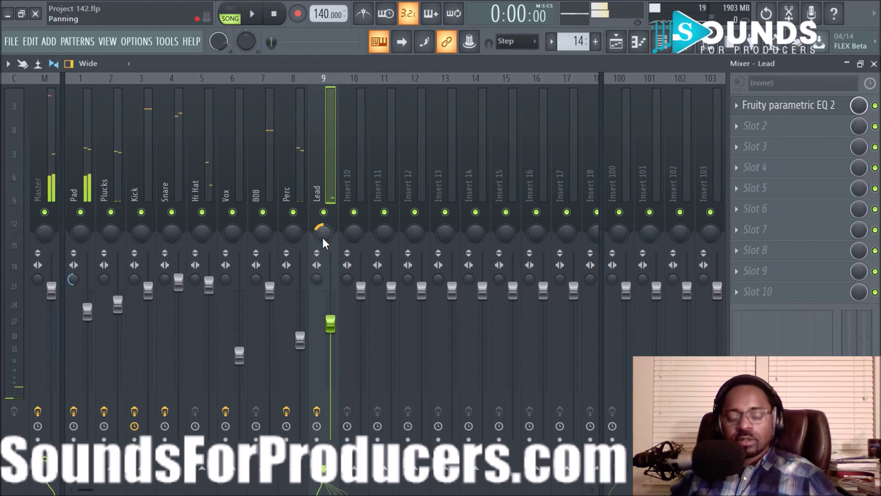
pyautogui.rightClick(323, 237)
pyautogui.click(337, 240)
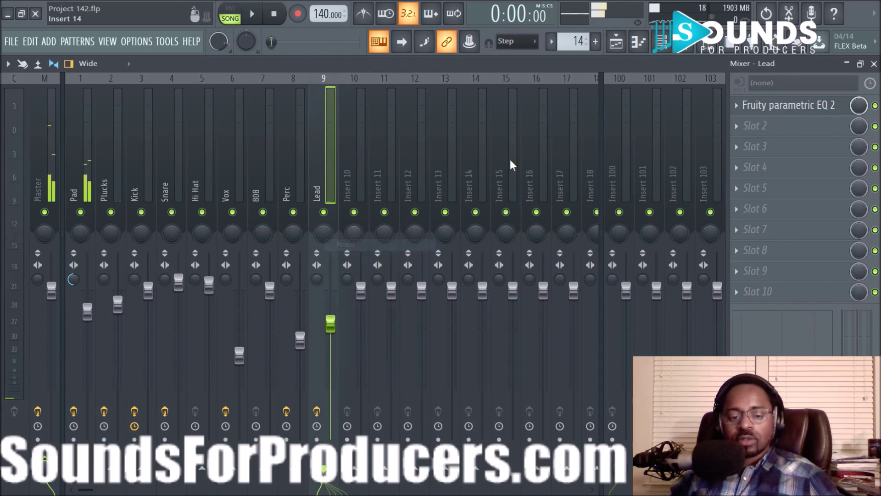
# Open Pattern 13 from Track 9 in the piano roll, show note pan, and pan the A4 and G4 notes to opposite sides.
pyautogui.click(617, 42)
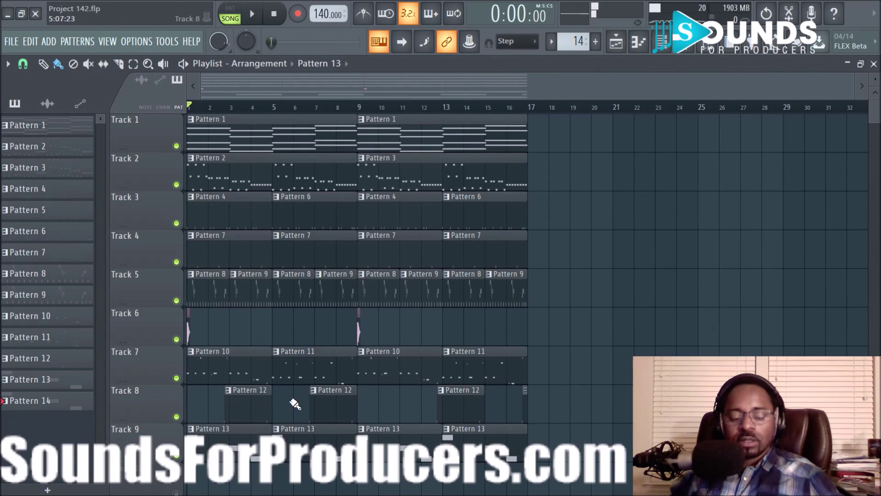
pyautogui.scroll(-1, 289, 402)
pyautogui.doubleClick(226, 410)
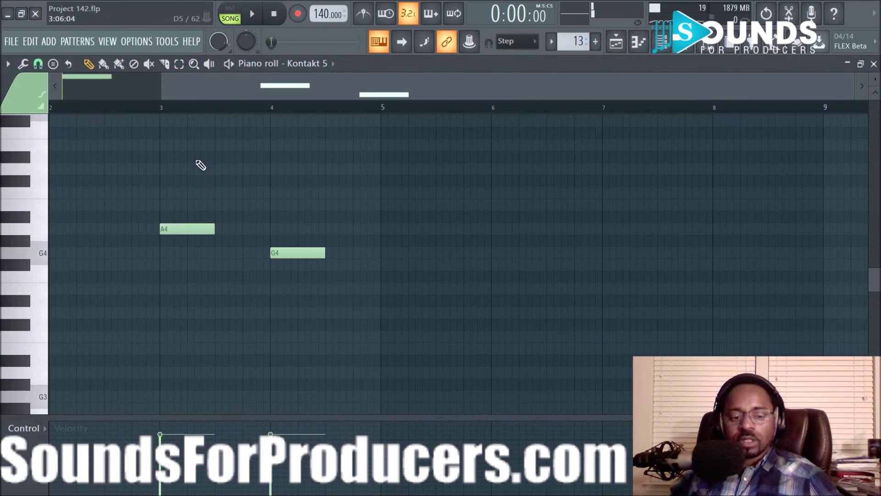
pyautogui.click(159, 84)
pyautogui.click(45, 429)
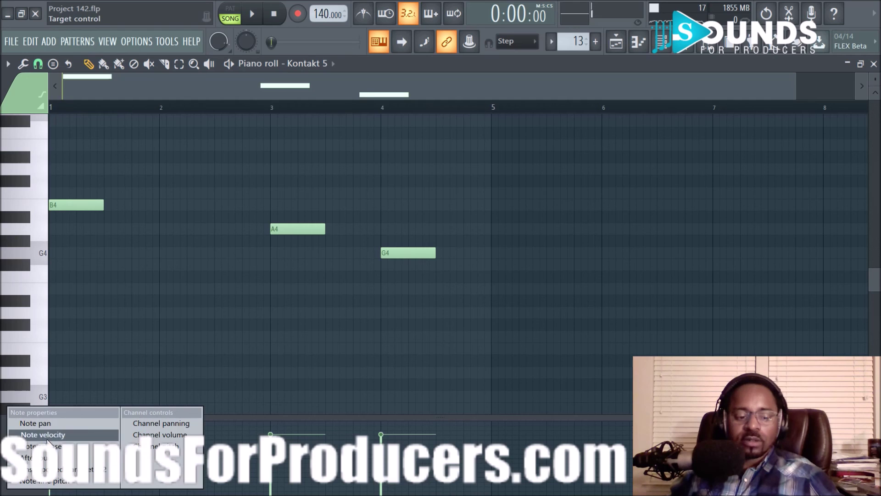
pyautogui.click(47, 426)
# Play the song twice from the start to hear the panned lead notes in the mix, and stop playback.
pyautogui.press('space')
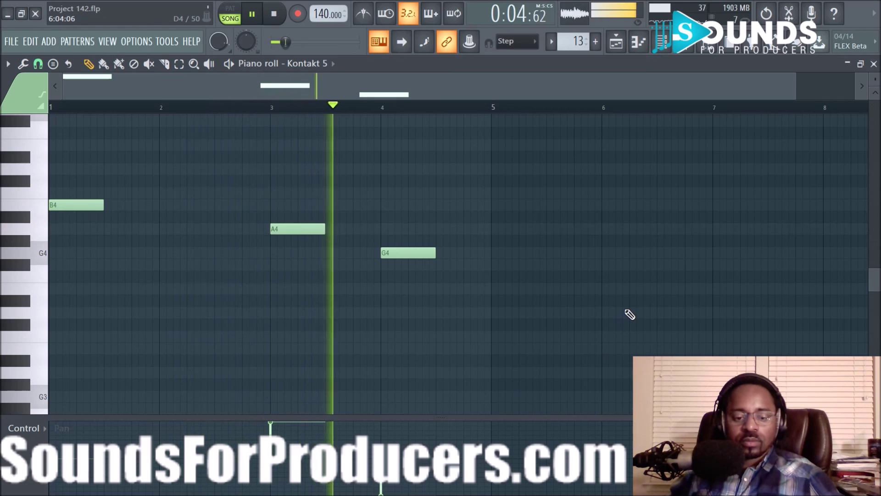
pyautogui.press('space')
pyautogui.press('space')
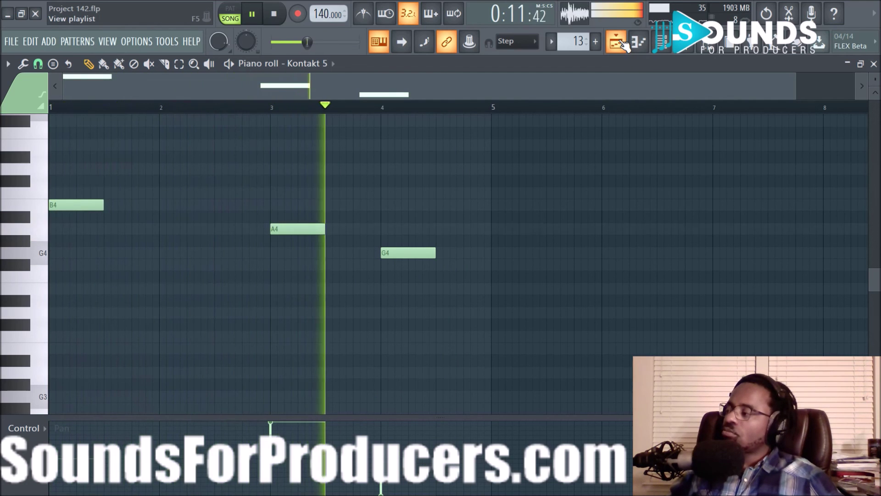
pyautogui.press('space')
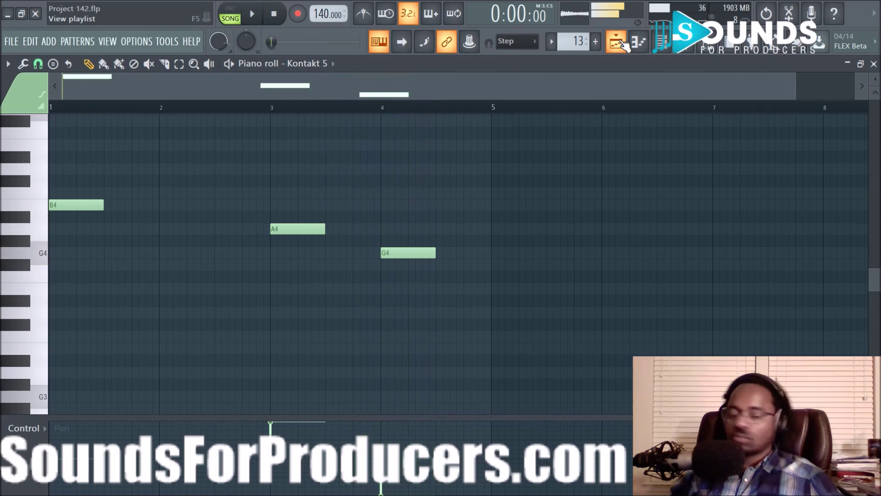
# Switch playback to pattern mode, listen to Pattern 13 on its own, and stop it.
pyautogui.click(230, 8)
pyautogui.press('space')
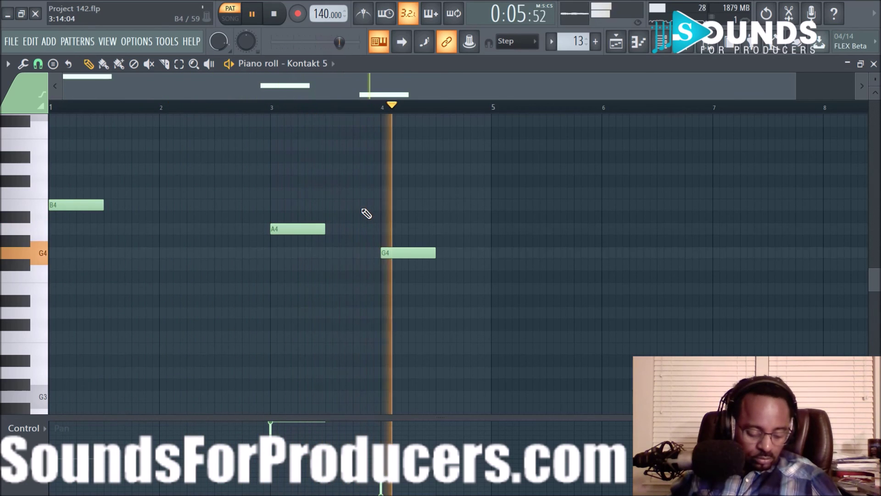
pyautogui.press('space')
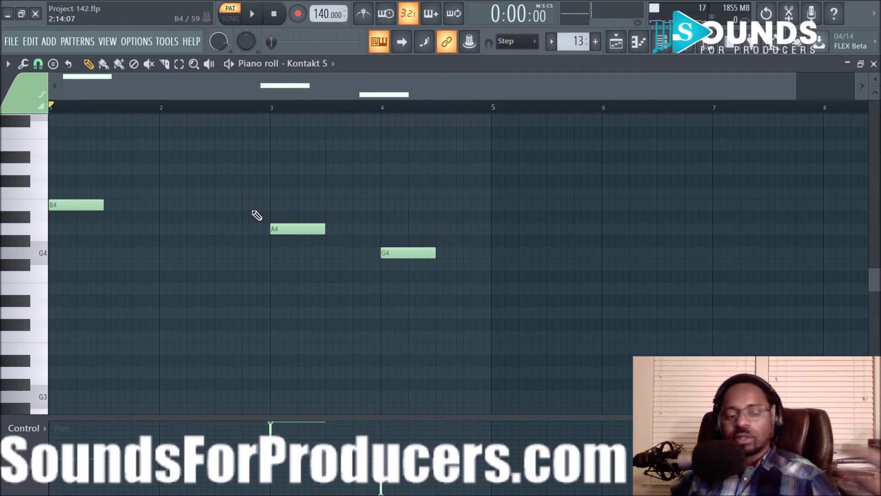
# Return to the playlist, switch back to song mode, play the arrangement from the start, and stop playback.
pyautogui.click(606, 45)
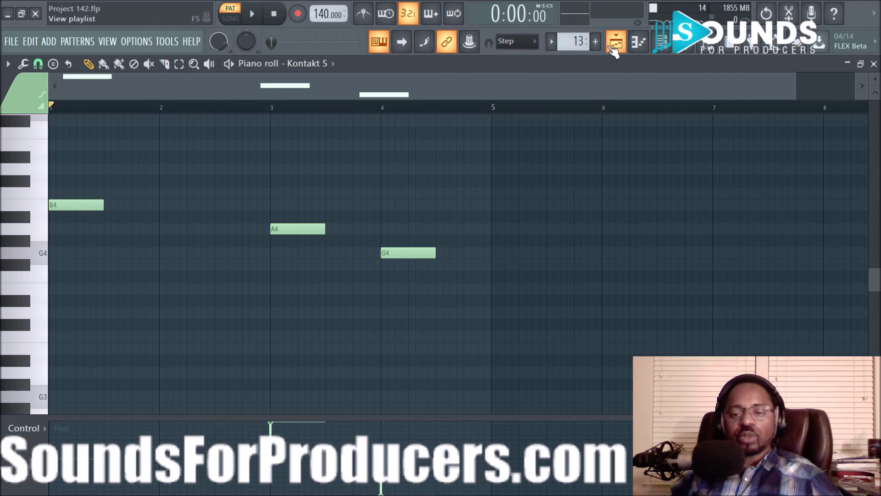
pyautogui.scroll(1, 665, 181)
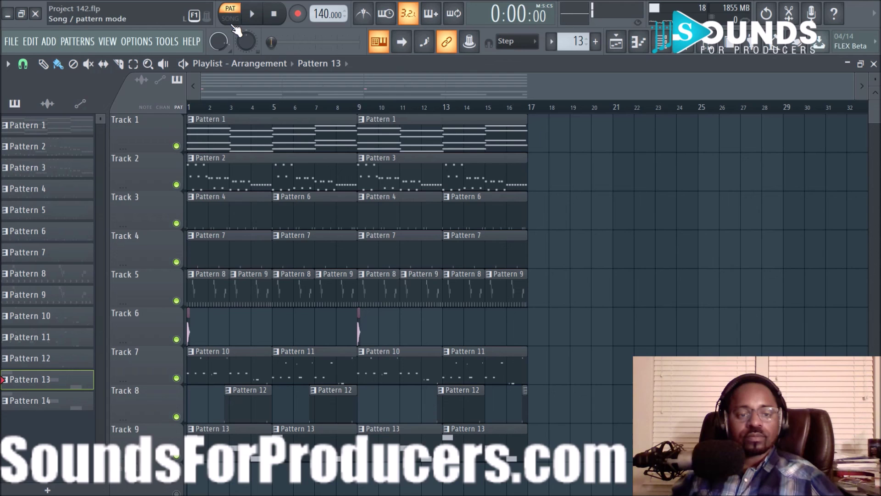
pyautogui.click(252, 14)
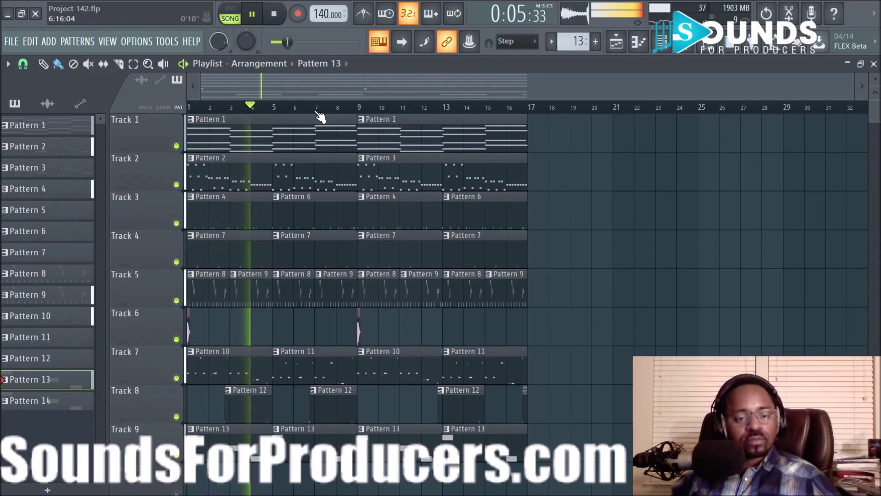
pyautogui.scroll(2, 321, 111)
pyautogui.moveTo(271, 86); pyautogui.dragTo(211, 70)
pyautogui.scroll(-4, 459, 225)
pyautogui.scroll(4, 460, 224)
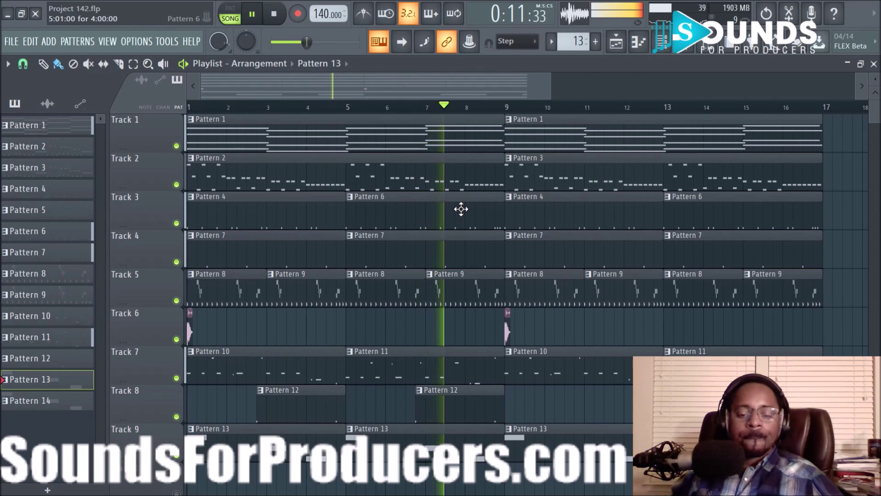
pyautogui.press('space')
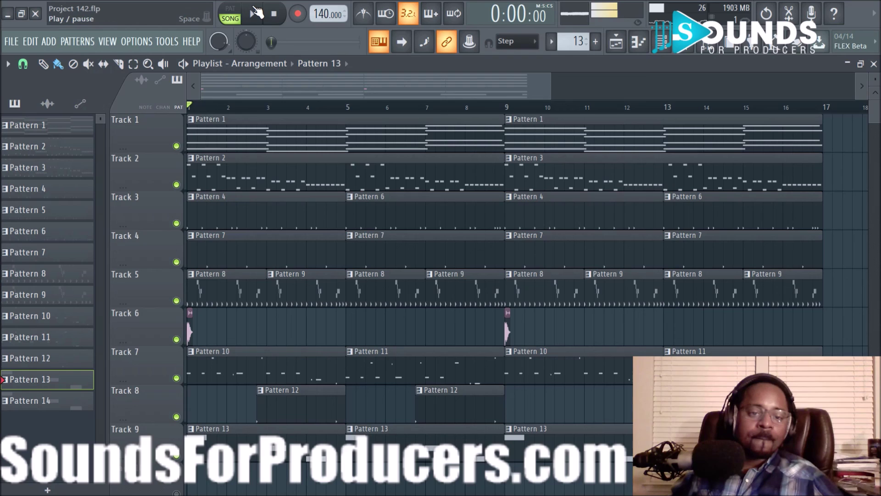